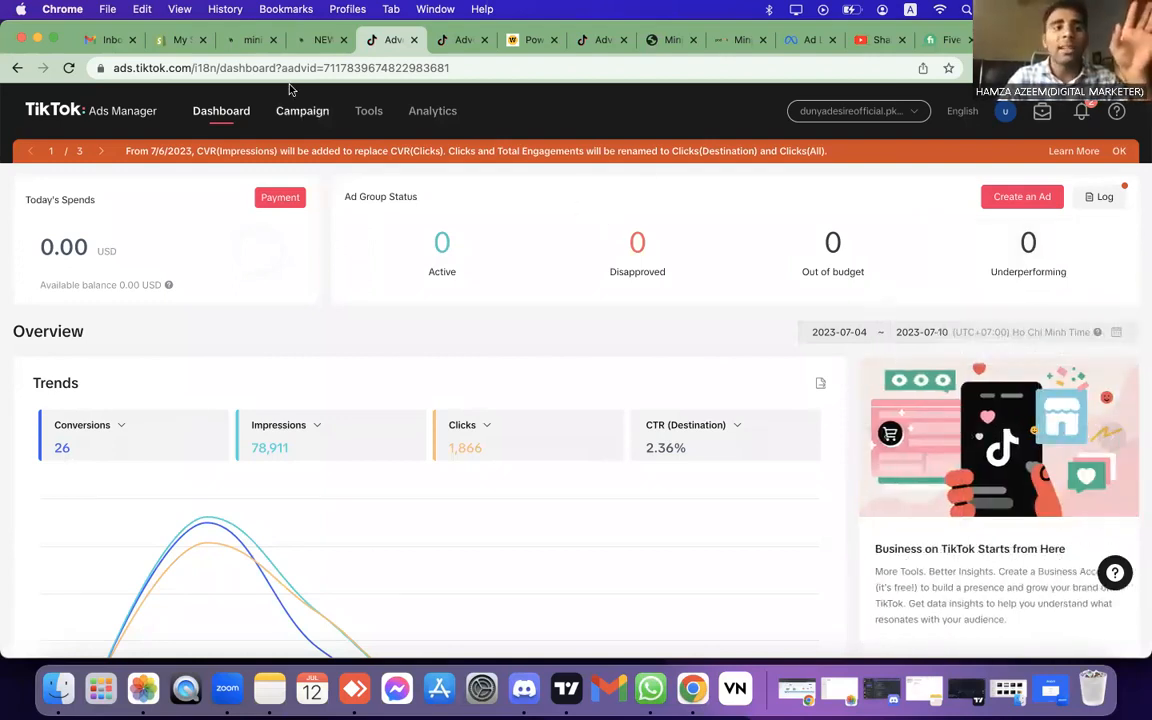
Step: Switch to the Shopify store admin and search its apps for "tiktok", closing the page that opens
{"action": "left_click", "coordinate": [180, 40]}
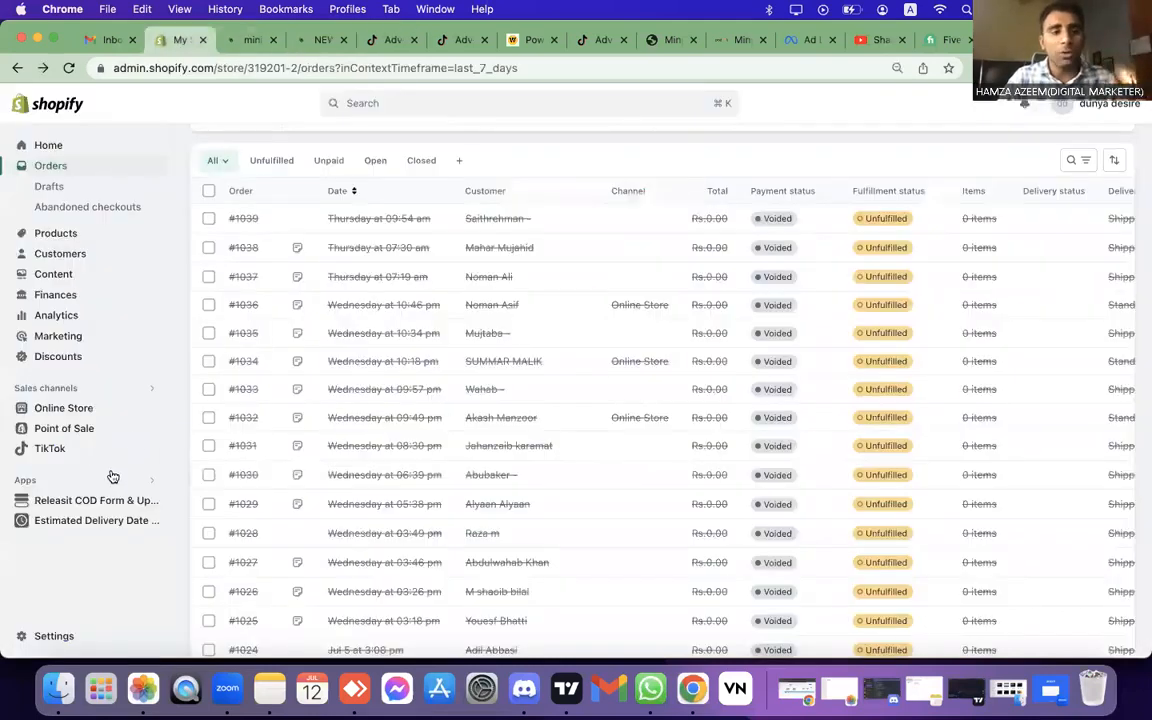
{"action": "left_click", "coordinate": [87, 479]}
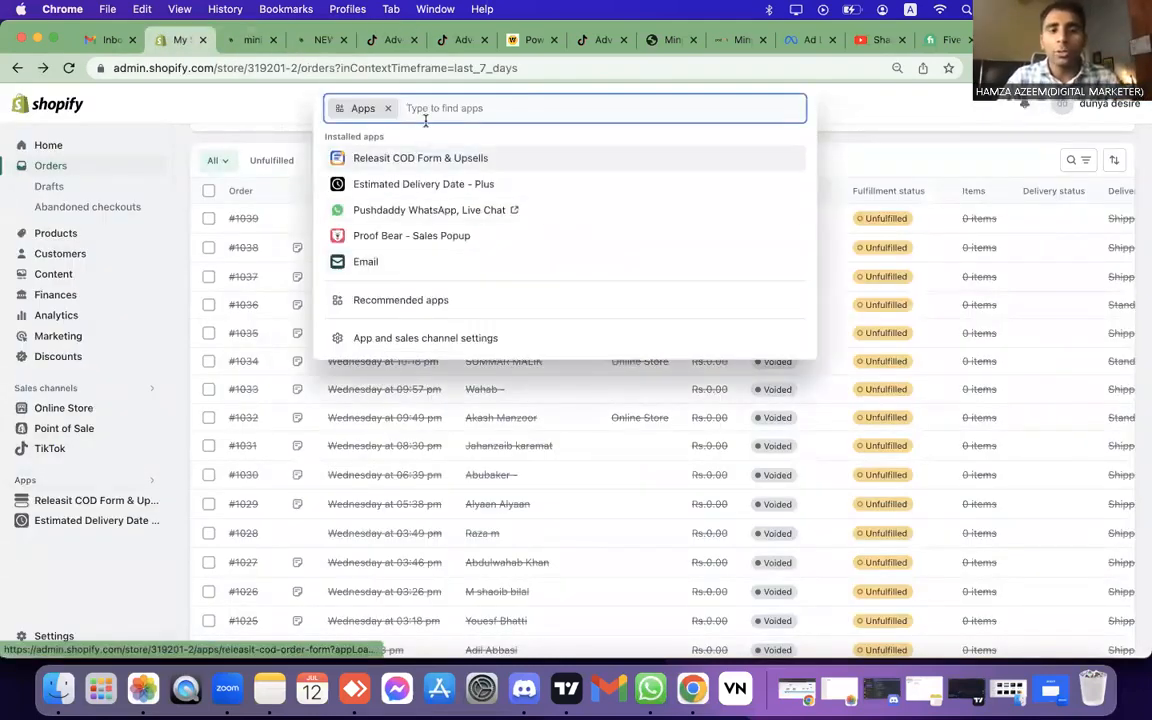
{"action": "type", "text": "tiktok"}
{"action": "key", "text": "Return"}
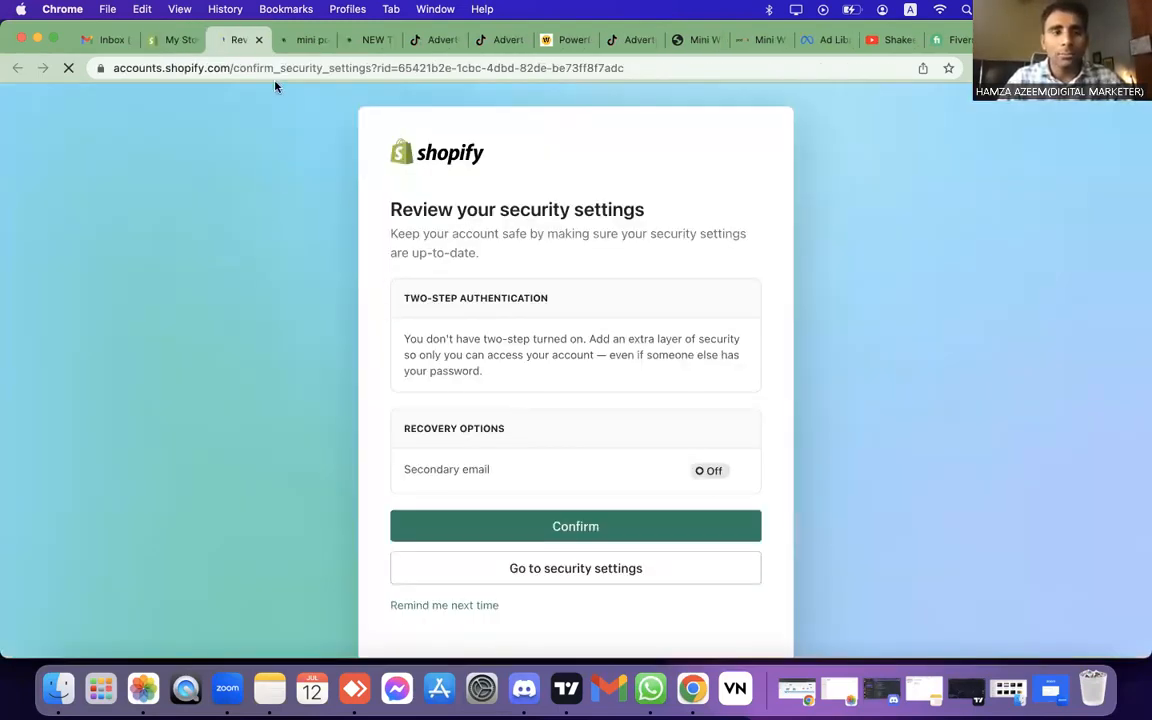
{"action": "left_click", "coordinate": [258, 40]}
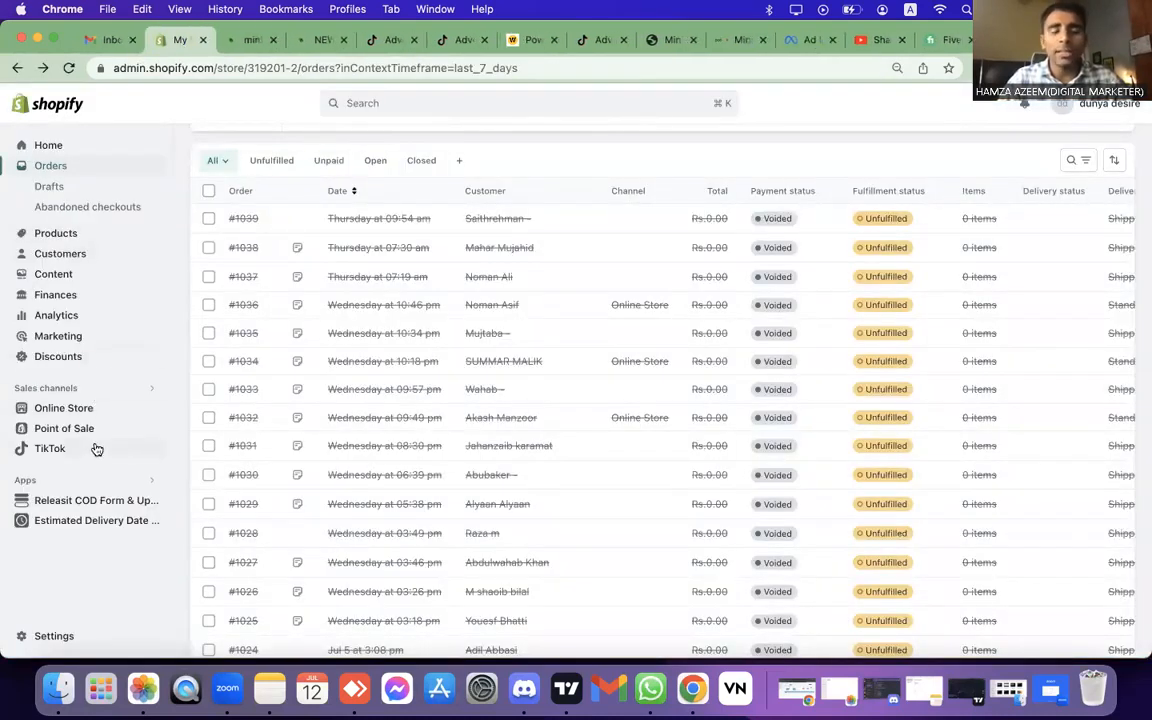
Step: Open the store settings and look through the Payments, Users and permissions, Billing and Plan pages
{"action": "left_click", "coordinate": [72, 632]}
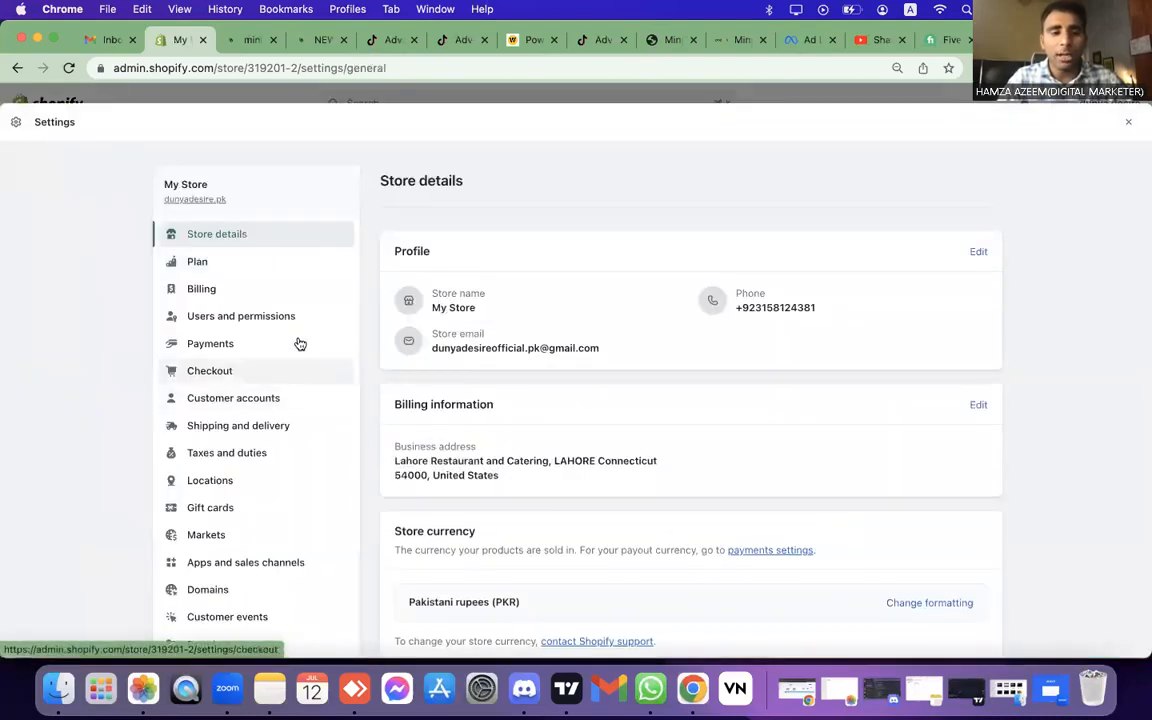
{"action": "left_click", "coordinate": [300, 343]}
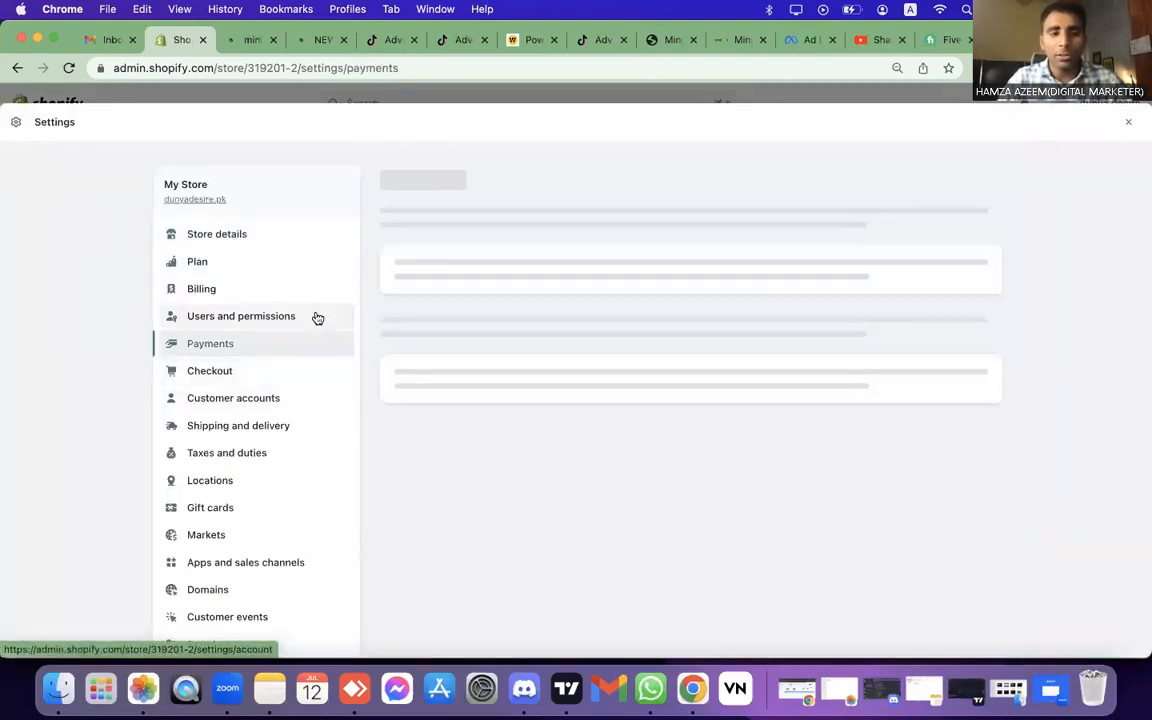
{"action": "left_click", "coordinate": [316, 316]}
{"action": "scroll", "coordinate": [569, 386], "scroll_direction": "down", "scroll_amount": 5}
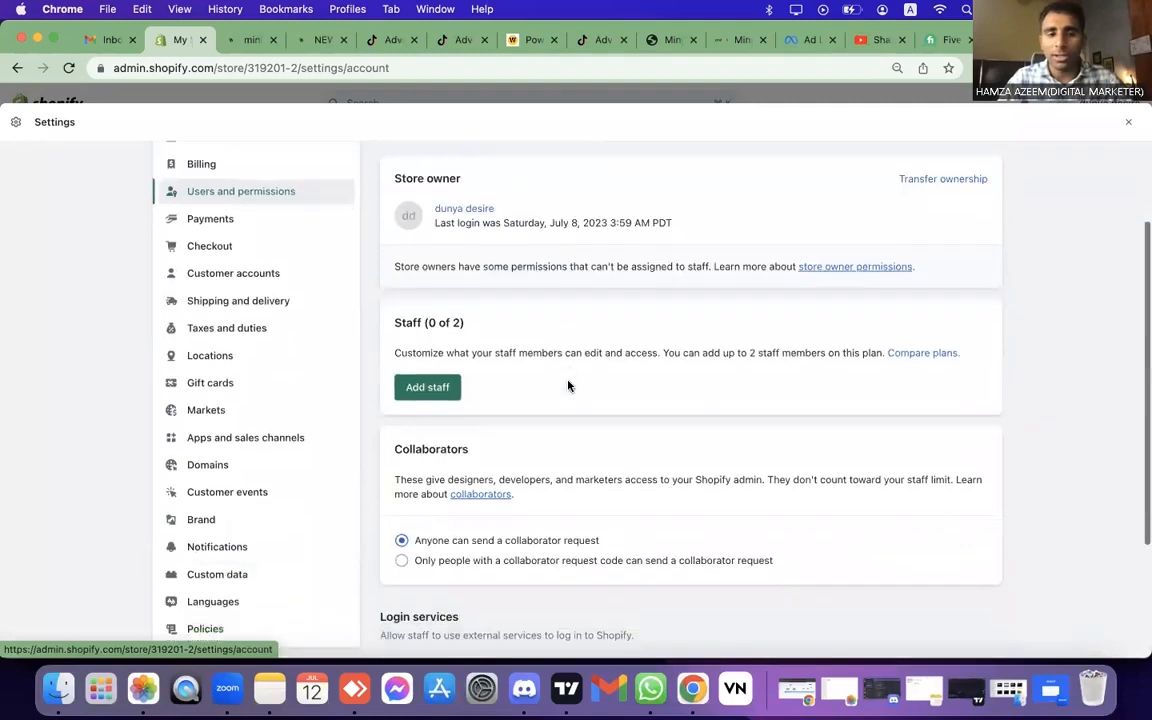
{"action": "scroll", "coordinate": [231, 255], "scroll_direction": "up", "scroll_amount": 5}
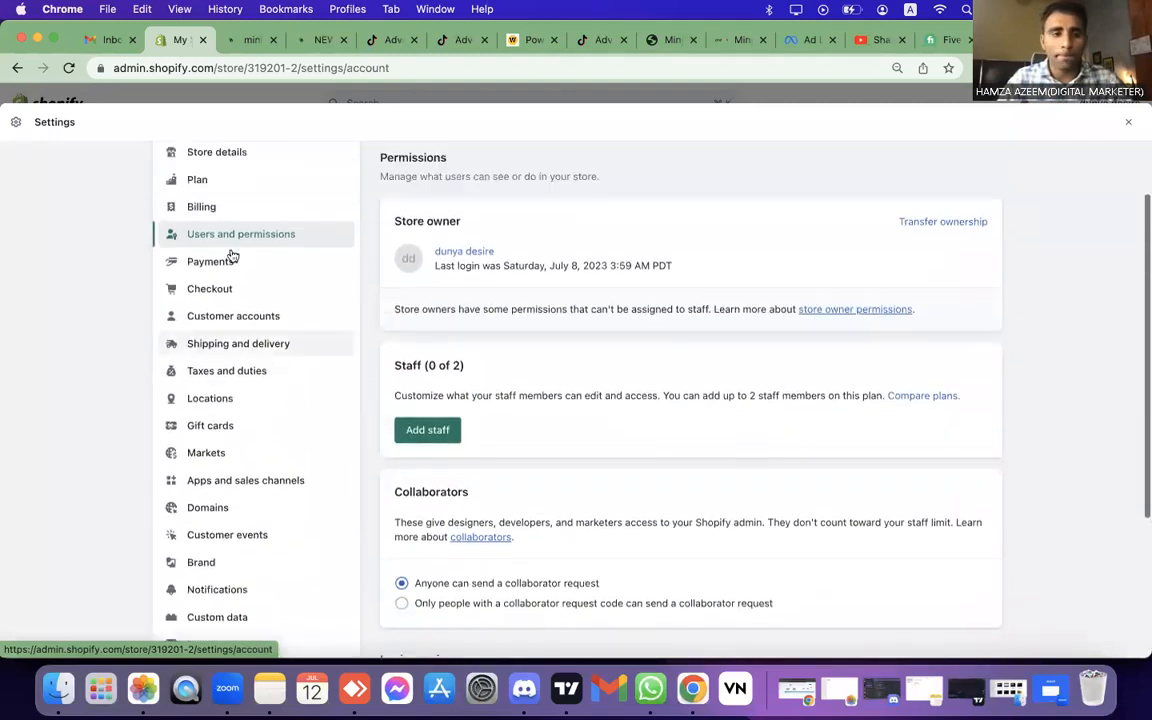
{"action": "left_click", "coordinate": [275, 214]}
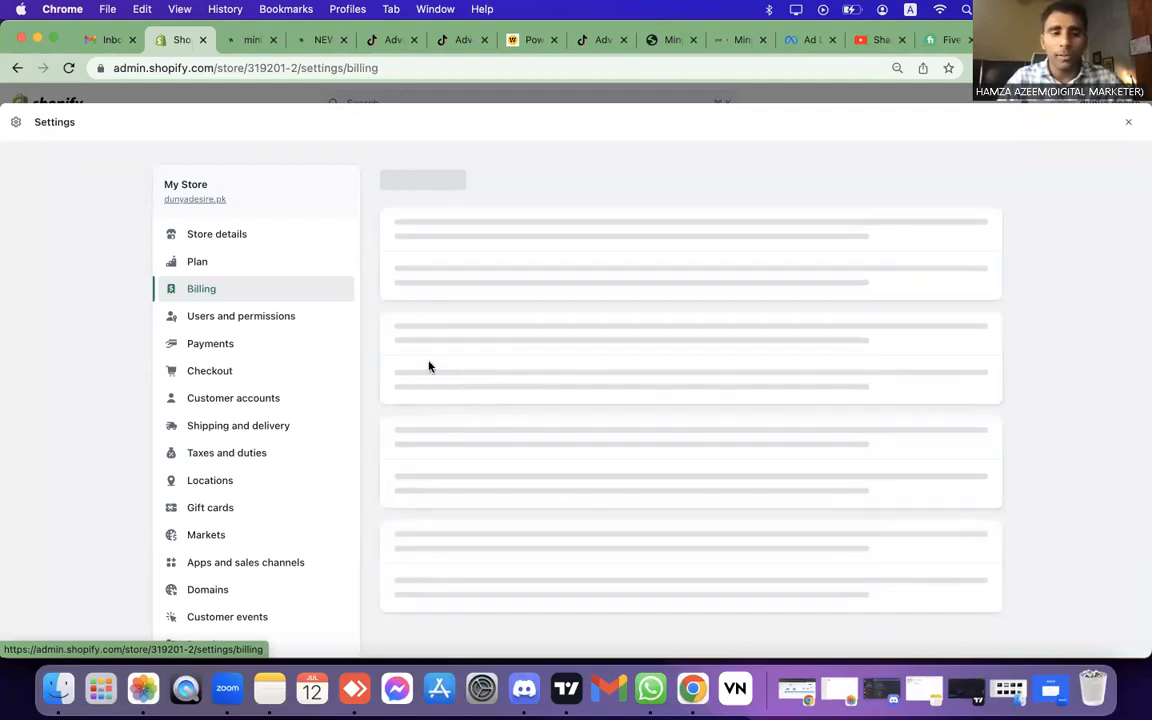
{"action": "left_click", "coordinate": [255, 260]}
Step: Open Store details, expand the billing information for editing and examine its country and address fields
{"action": "left_click", "coordinate": [274, 233]}
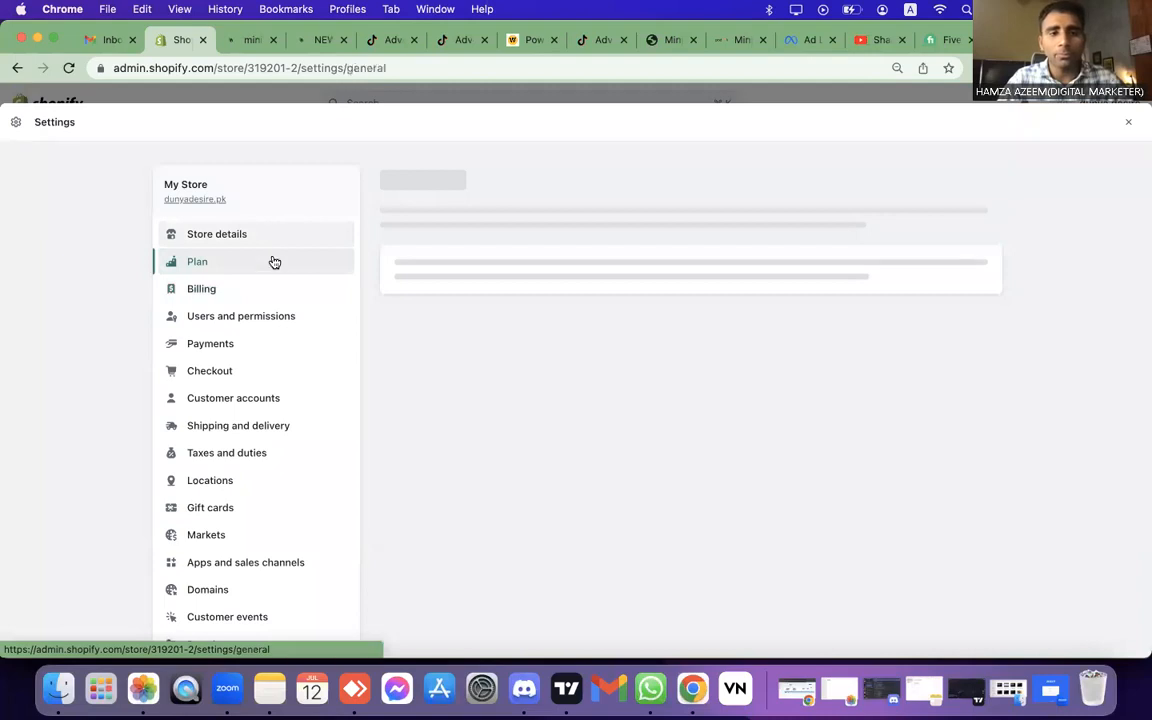
{"action": "scroll", "coordinate": [643, 478], "scroll_direction": "down", "scroll_amount": 2}
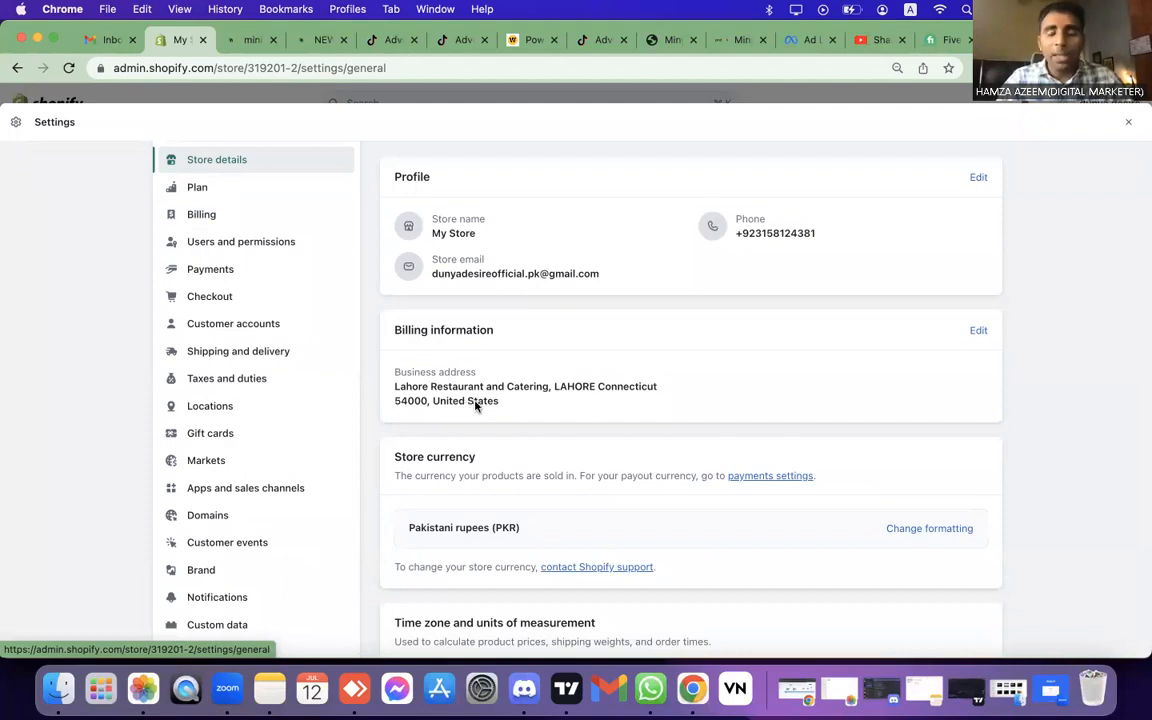
{"action": "left_click", "coordinate": [978, 332]}
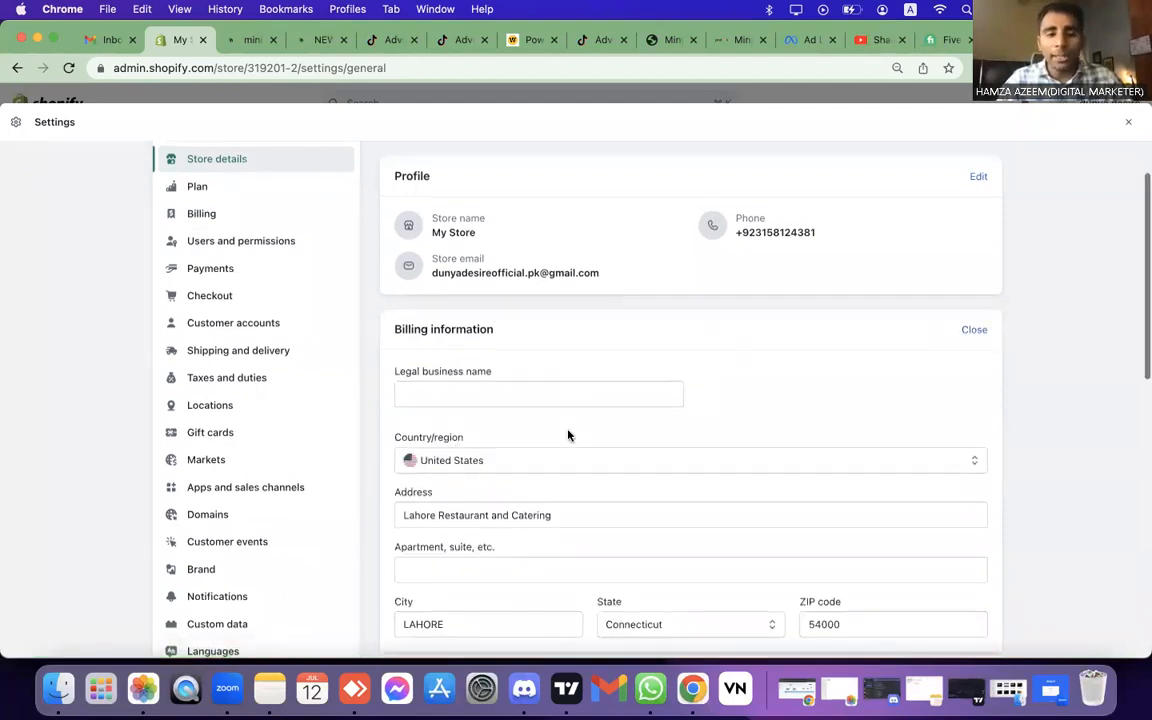
{"action": "scroll", "coordinate": [568, 434], "scroll_direction": "down", "scroll_amount": 1}
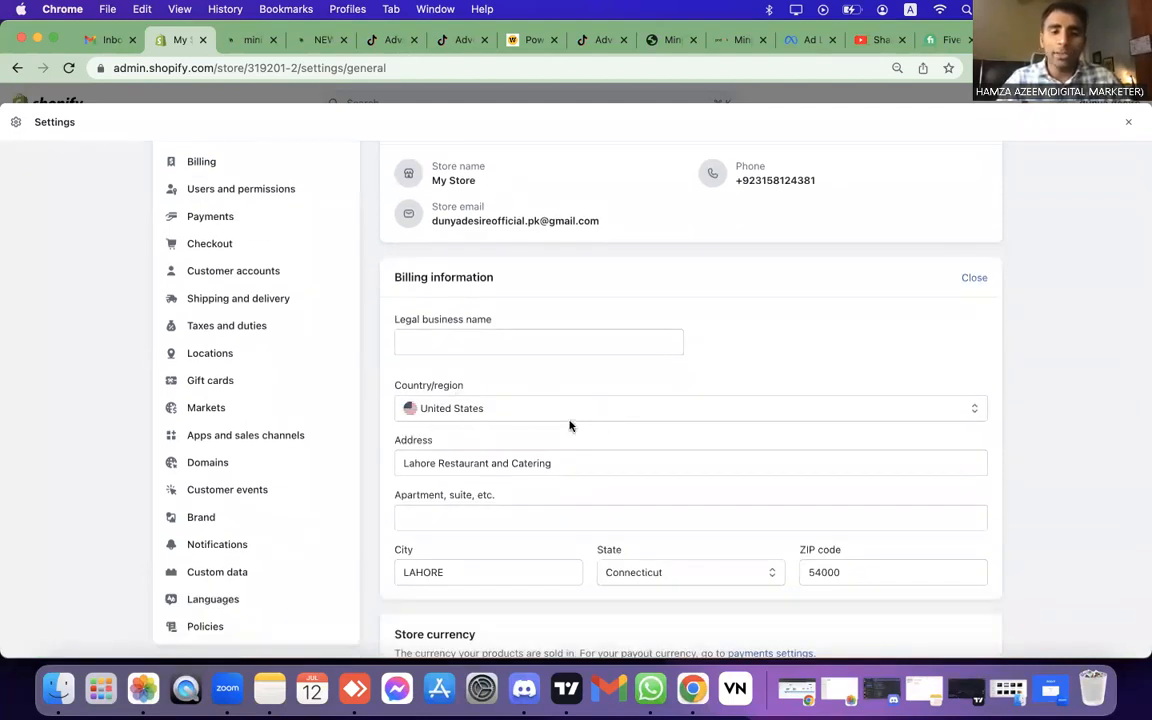
{"action": "scroll", "coordinate": [569, 426], "scroll_direction": "down", "scroll_amount": 7}
{"action": "scroll", "coordinate": [569, 426], "scroll_direction": "up", "scroll_amount": 7}
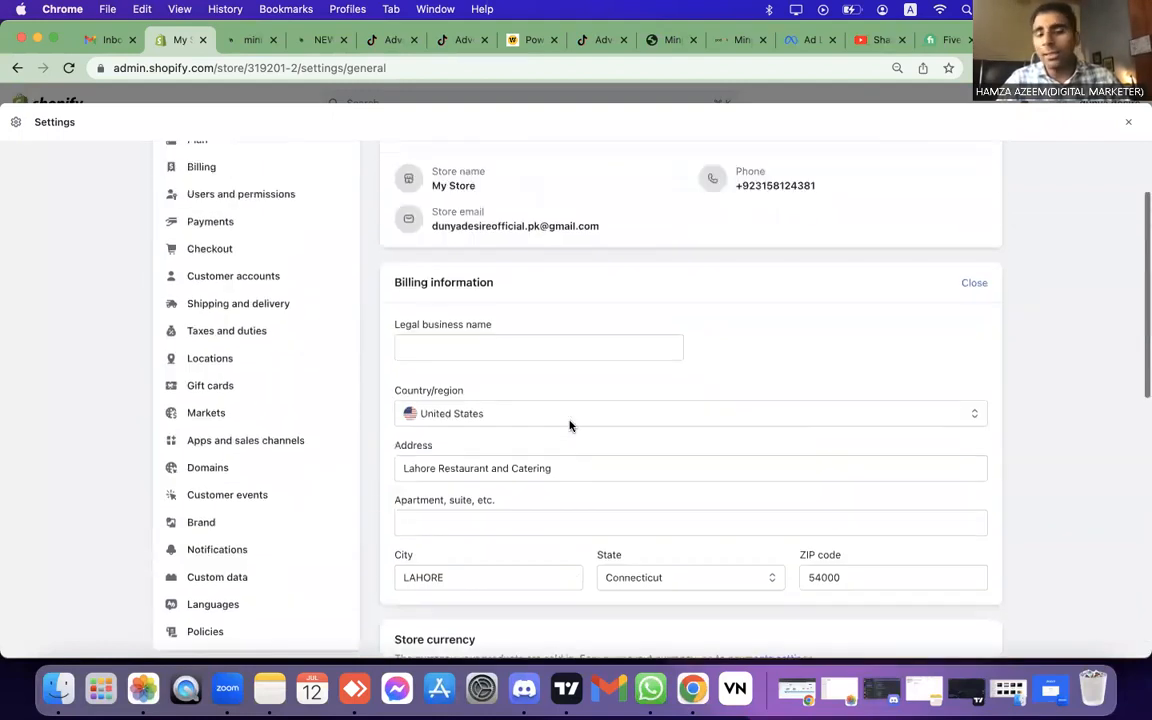
{"action": "scroll", "coordinate": [600, 420], "scroll_direction": "up", "scroll_amount": 3}
{"action": "scroll", "coordinate": [632, 414], "scroll_direction": "down", "scroll_amount": 2}
{"action": "scroll", "coordinate": [632, 416], "scroll_direction": "down", "scroll_amount": 1}
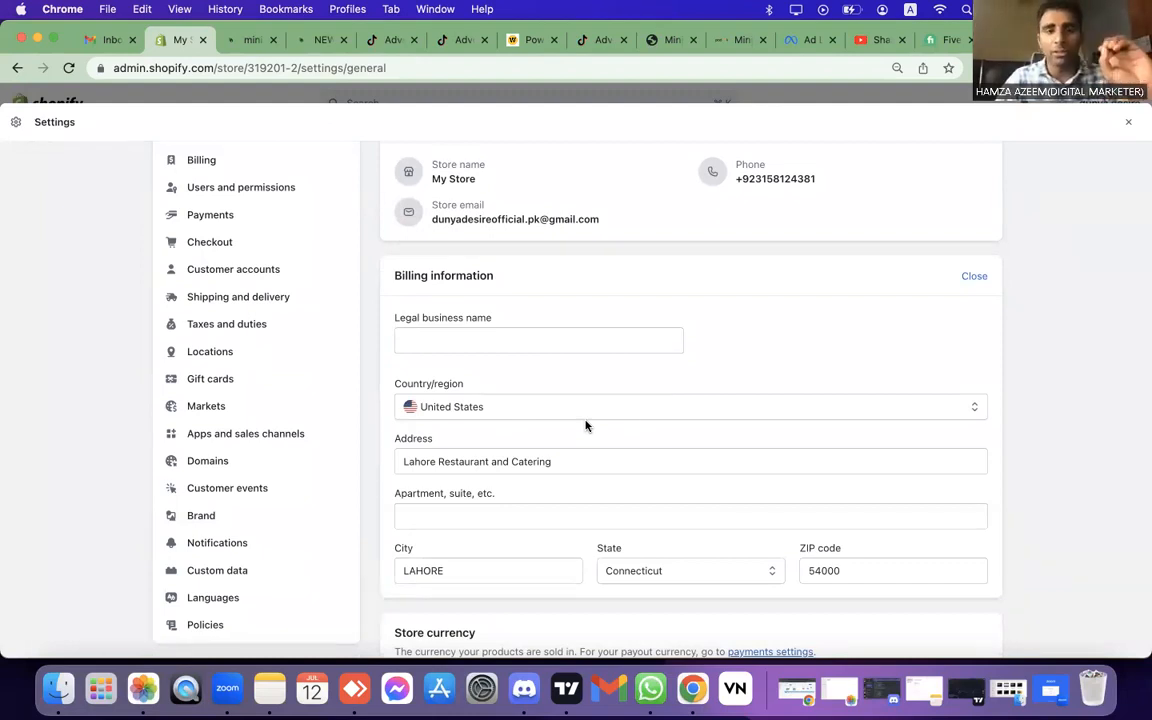
Step: Close the store settings and reload the Orders page
{"action": "left_click", "coordinate": [1127, 123]}
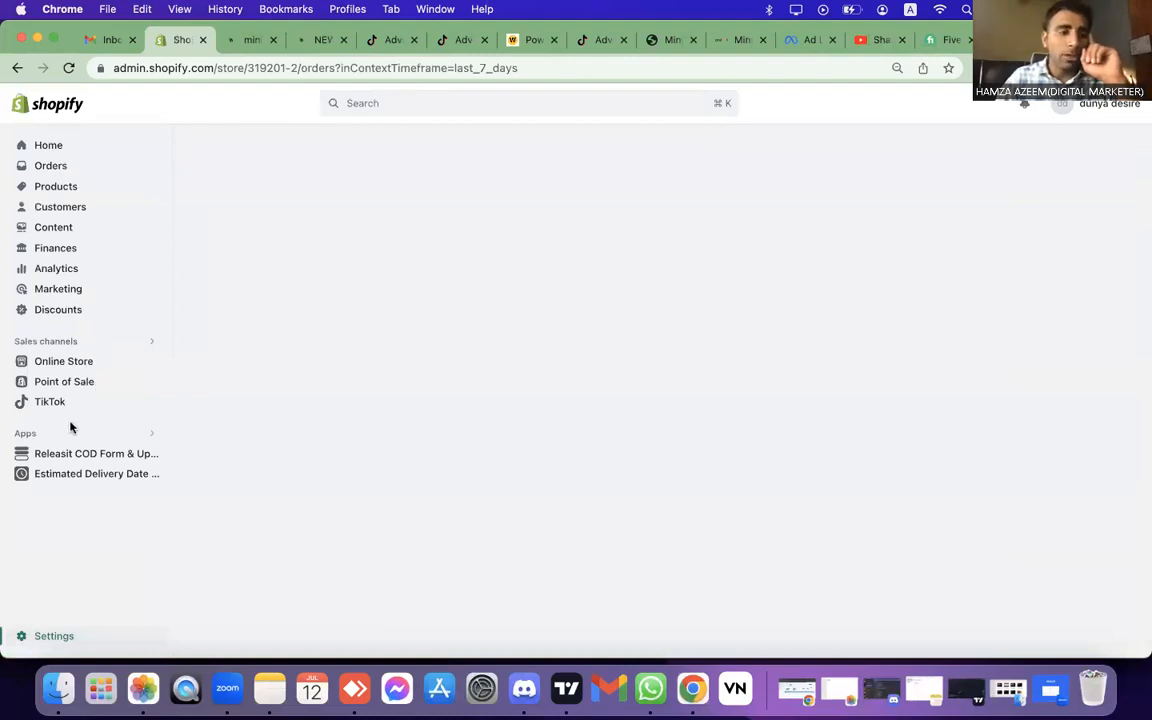
{"action": "left_click", "coordinate": [68, 67]}
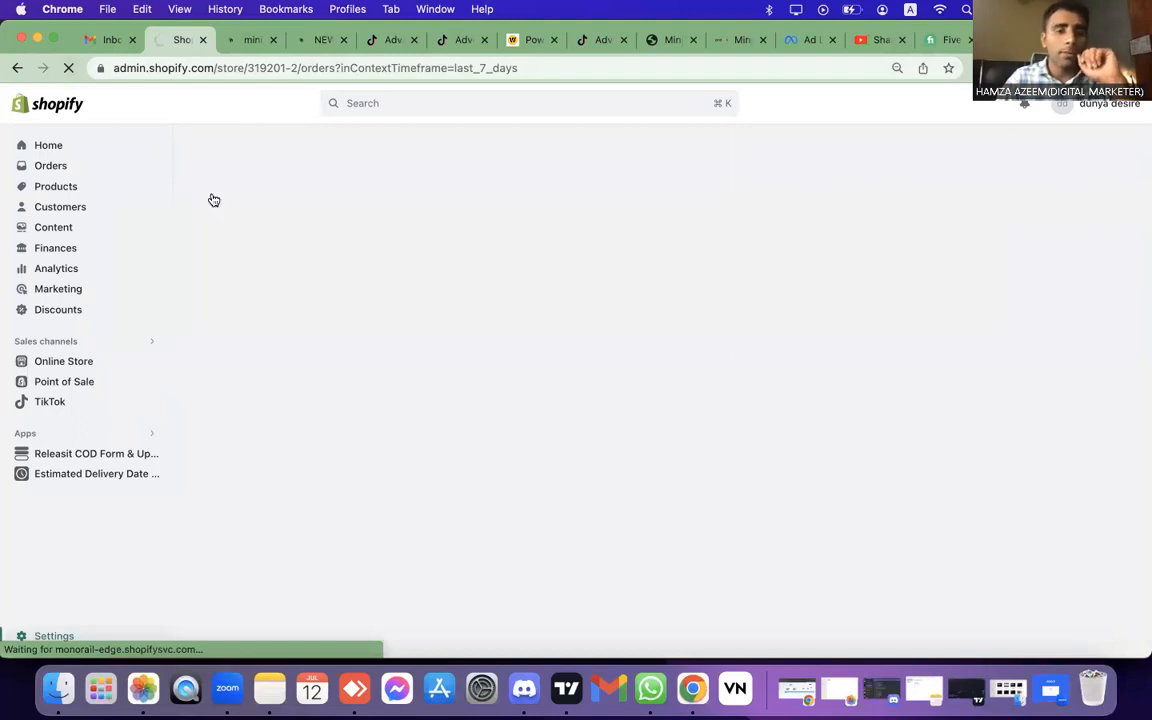
{"action": "key", "text": "super+r"}
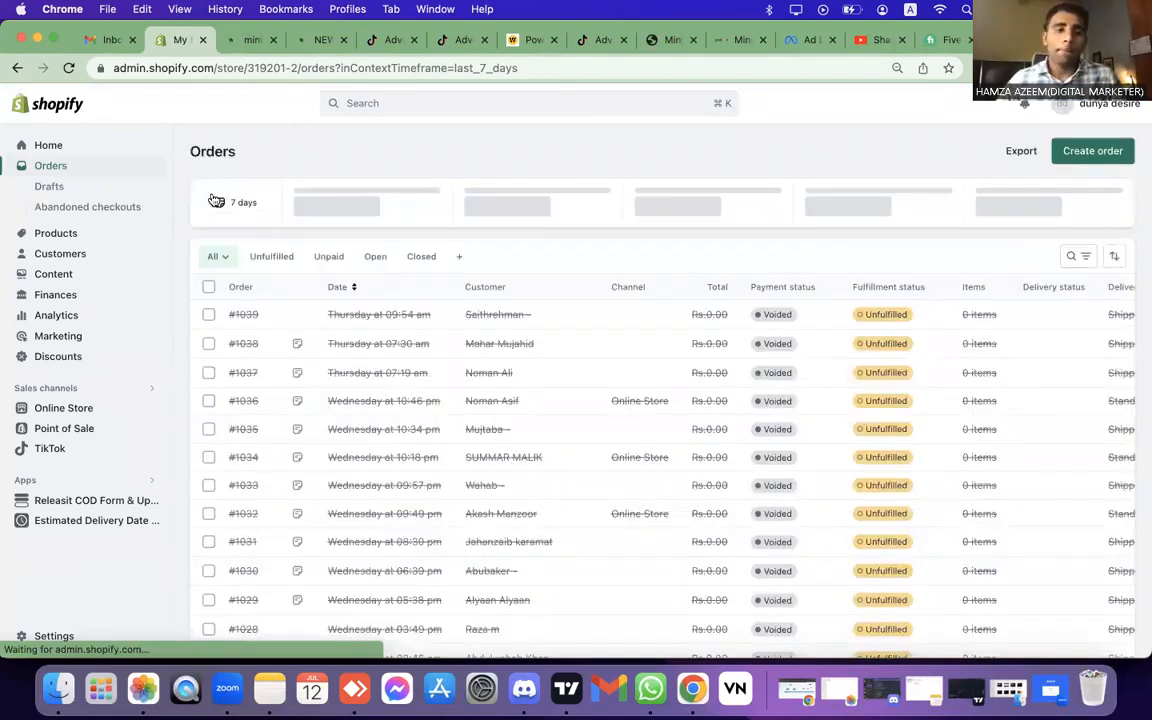
Step: Search the sales channels for "tiktok" and open the installed TikTok channel
{"action": "left_click", "coordinate": [106, 393]}
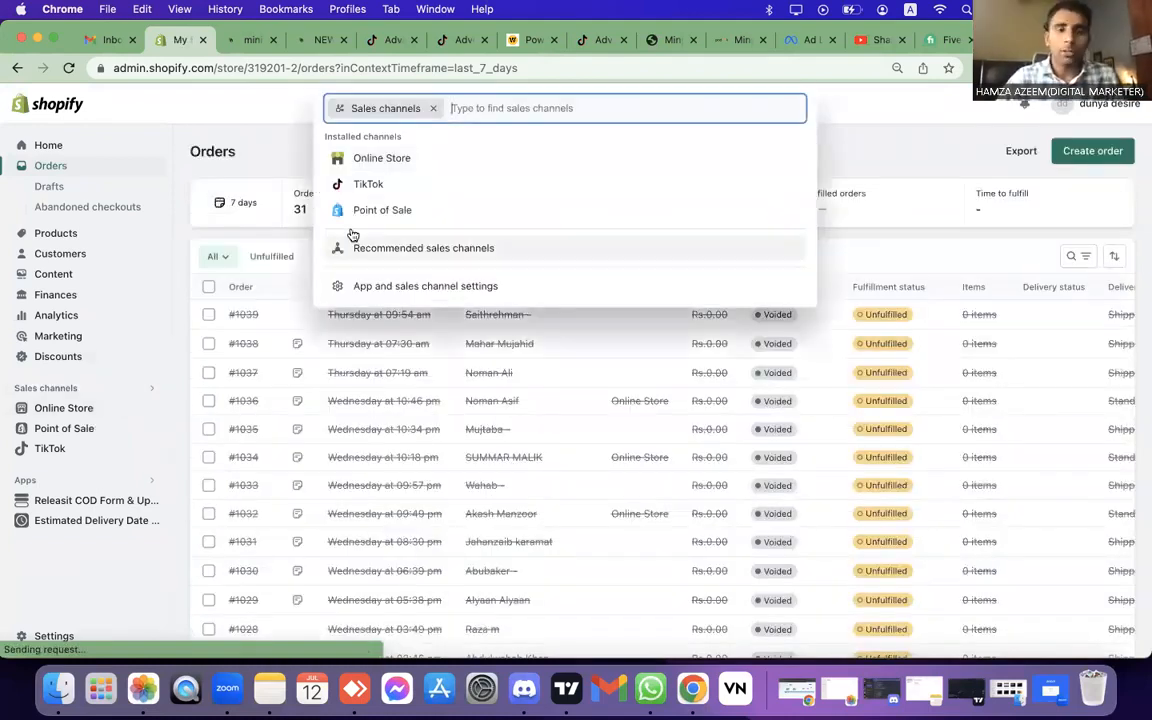
{"action": "type", "text": "tiktok"}
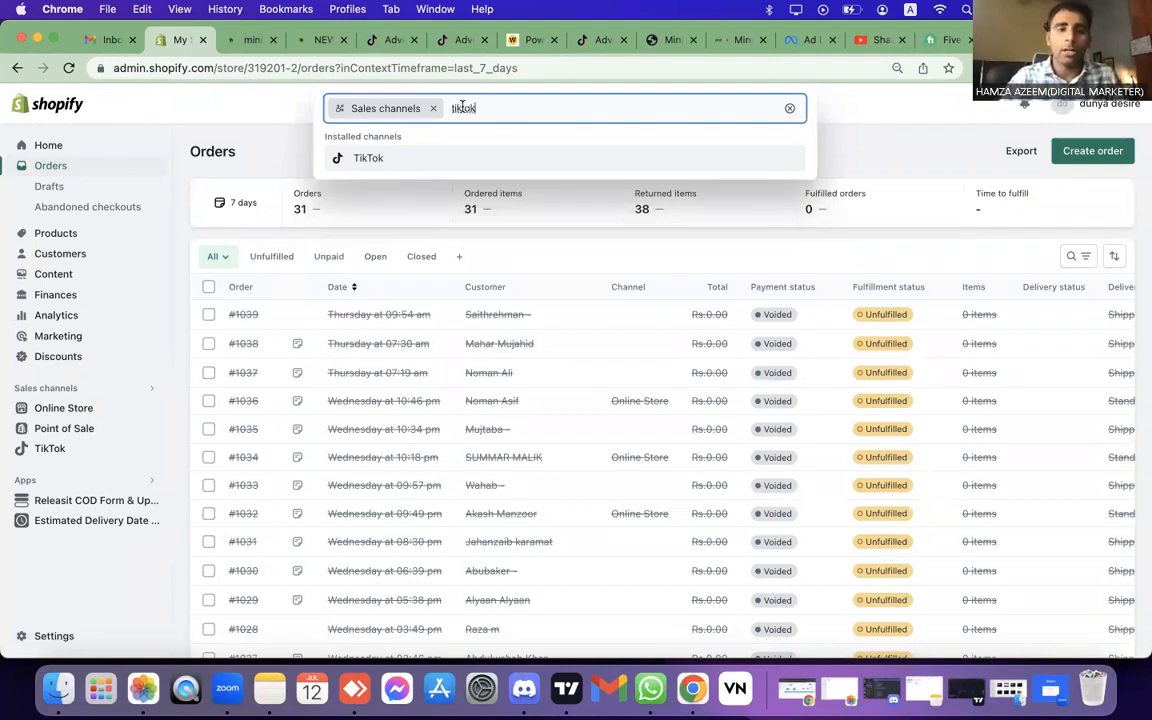
{"action": "key", "text": "Return"}
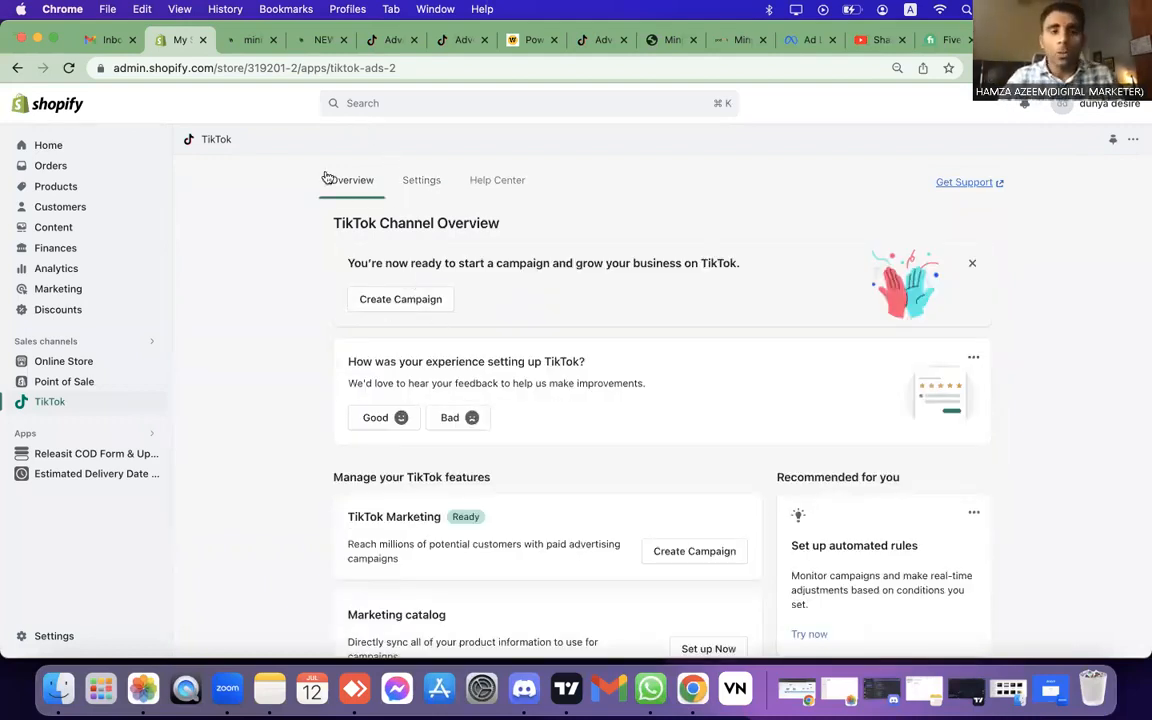
Step: Search the Shopify App Store for "tikotk app" and open the TikTok app's listing, confirming the account security settings on the way
{"action": "left_click", "coordinate": [407, 104]}
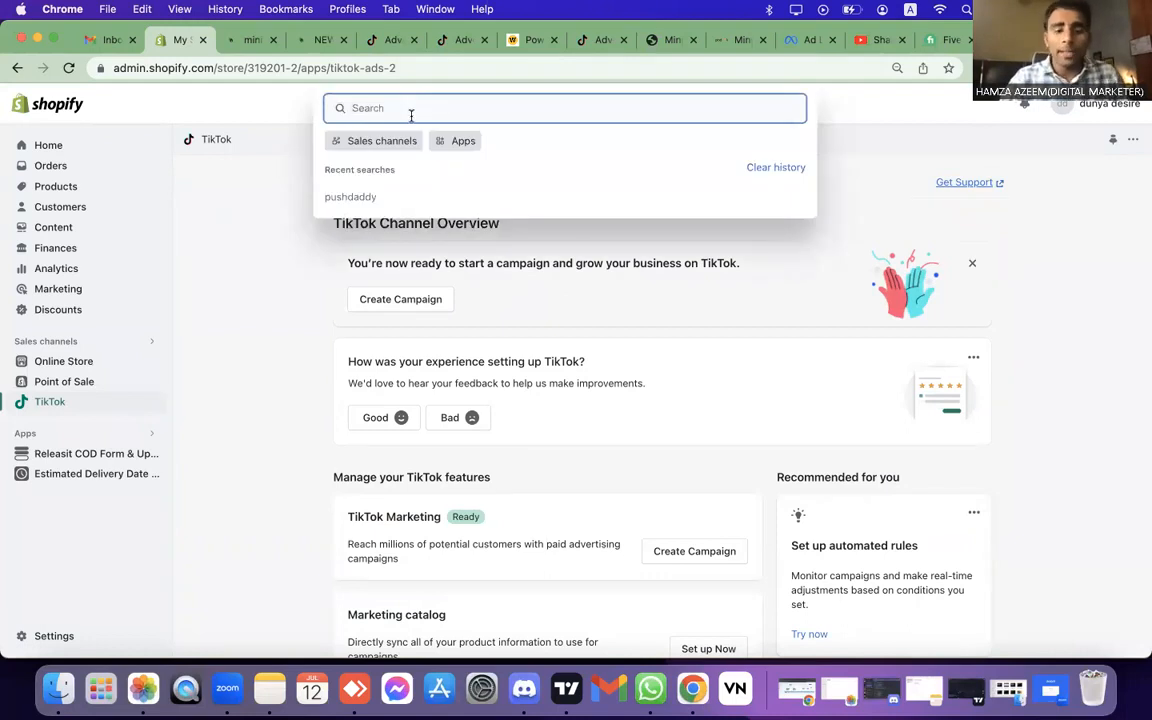
{"action": "type", "text": "tikotk app"}
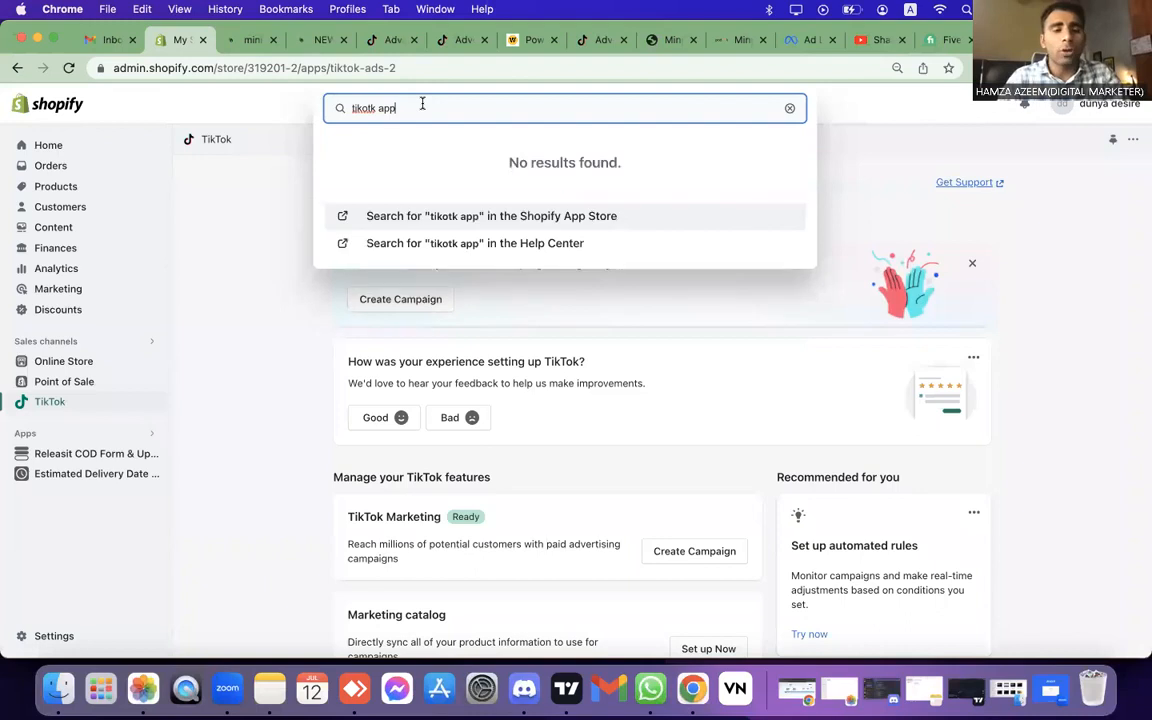
{"action": "left_click", "coordinate": [452, 218]}
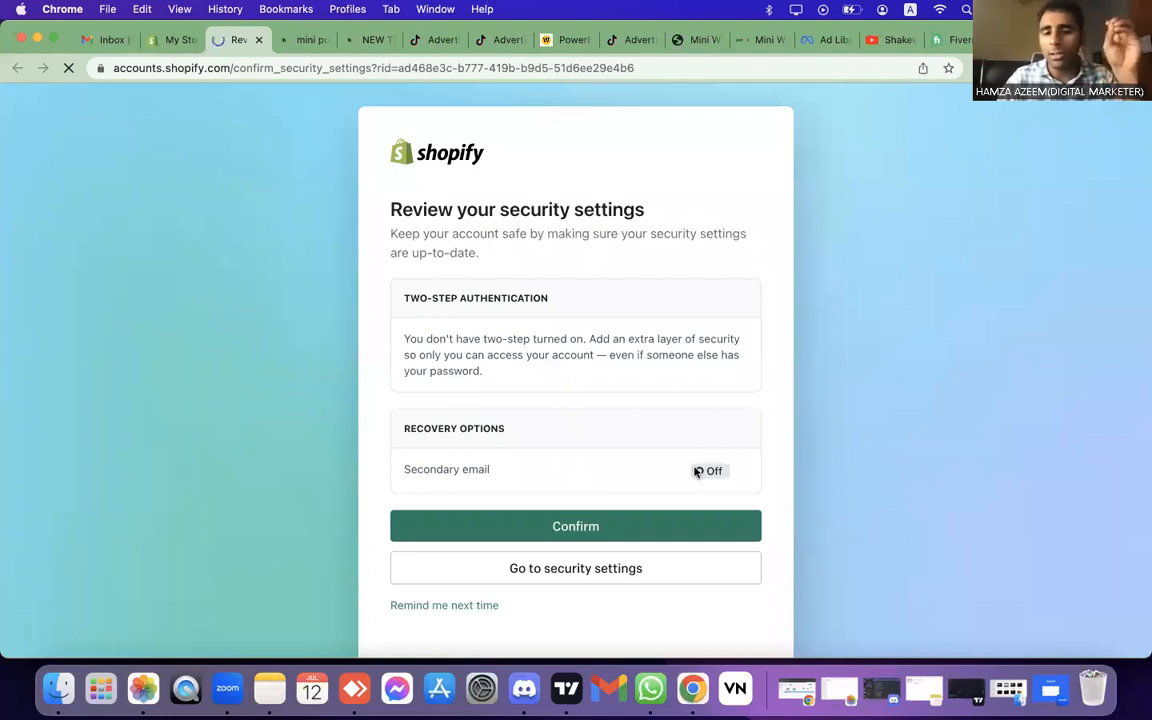
{"action": "left_click", "coordinate": [653, 532]}
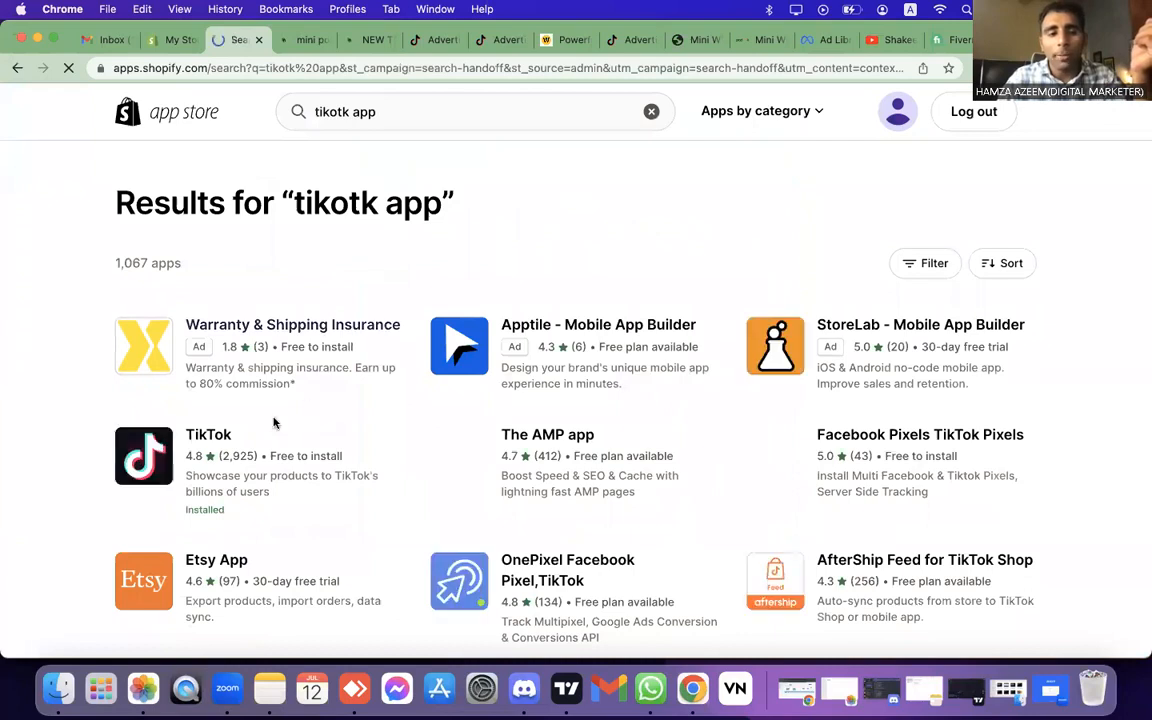
{"action": "left_click", "coordinate": [249, 441]}
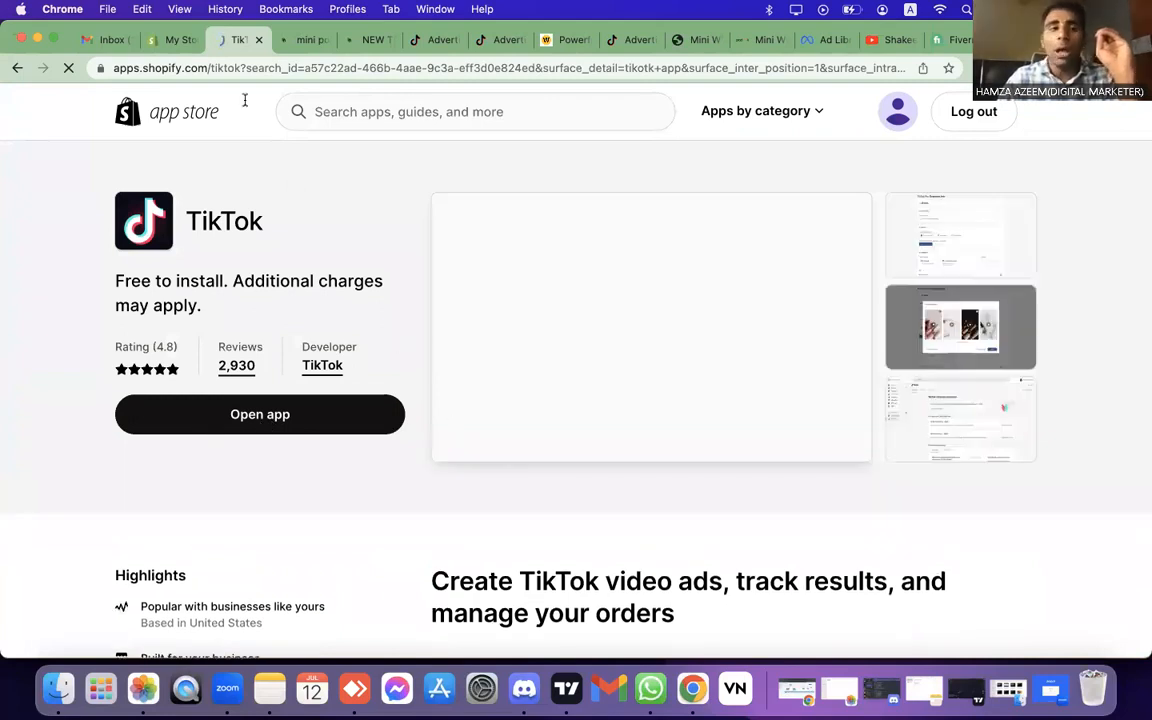
Step: Return to the store admin, dismiss the search and open the billing information for editing in Store details
{"action": "left_click", "coordinate": [155, 39]}
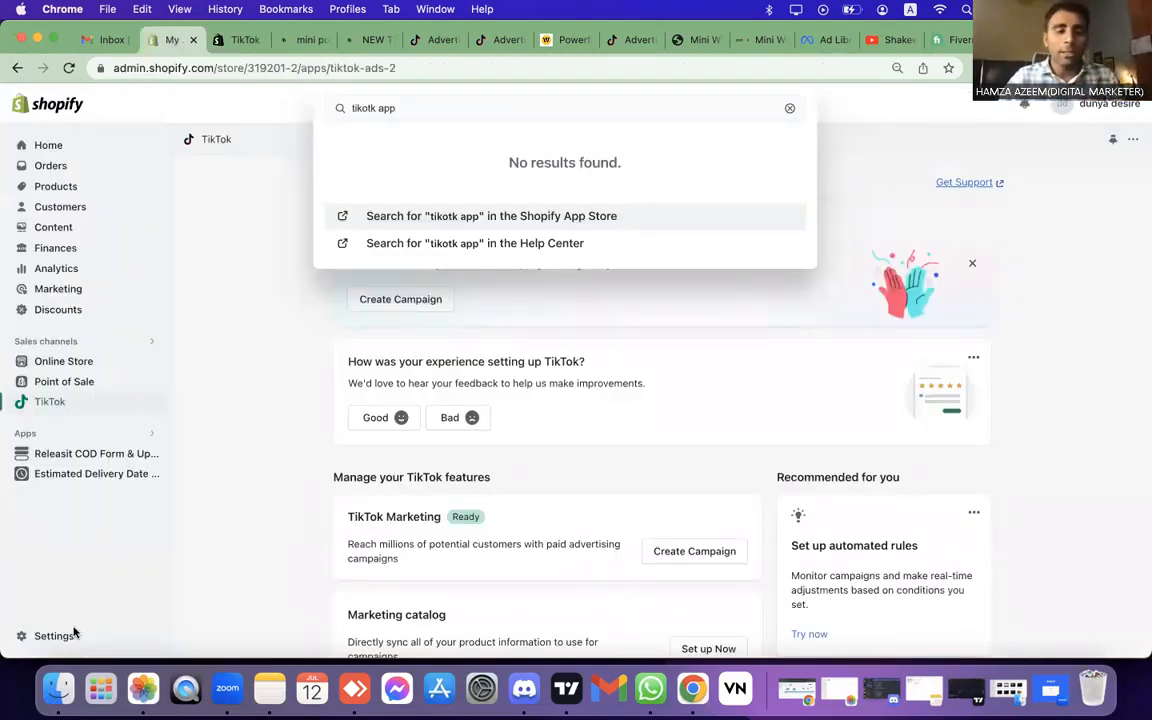
{"action": "key", "text": "Escape"}
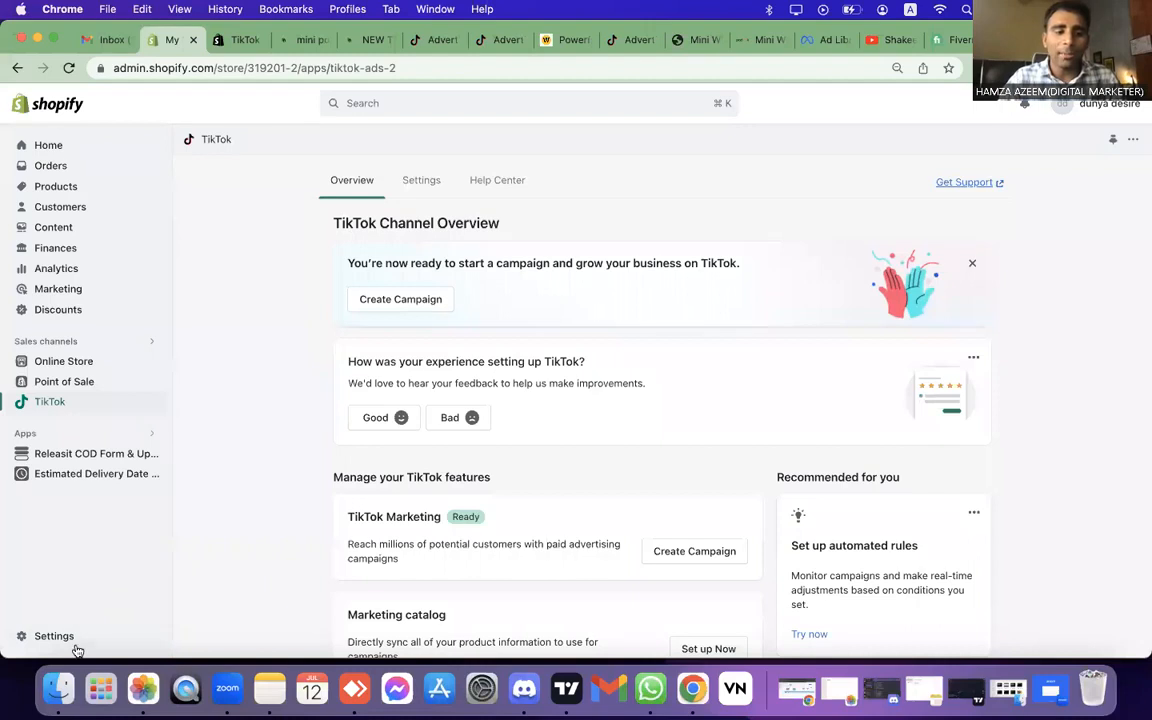
{"action": "left_click", "coordinate": [60, 640]}
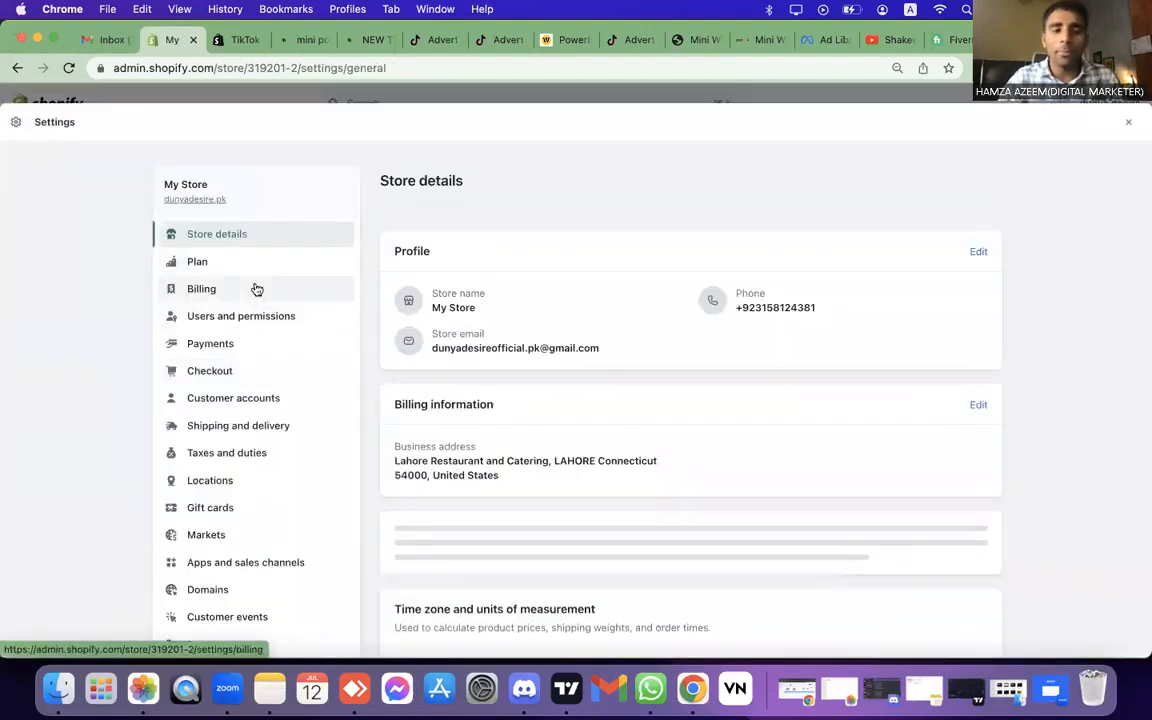
{"action": "left_click", "coordinate": [979, 407]}
{"action": "scroll", "coordinate": [494, 458], "scroll_direction": "down", "scroll_amount": 2}
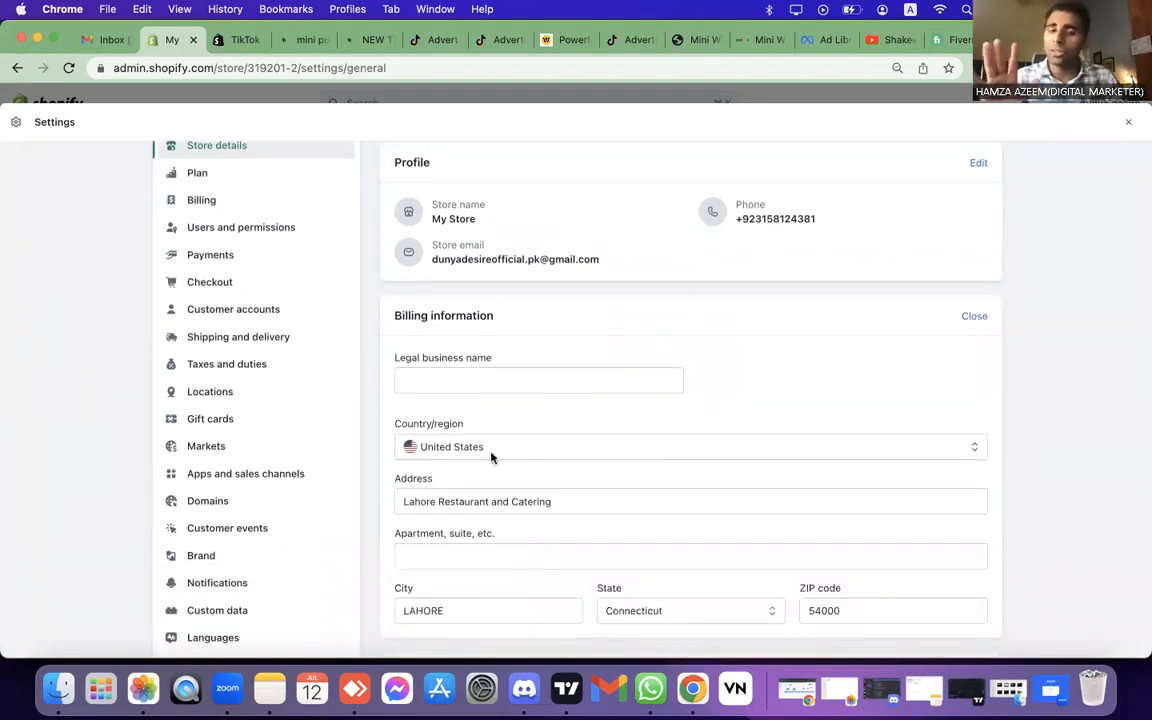
Step: Review the billing address and store currency, and check the available states without changing the selection
{"action": "scroll", "coordinate": [674, 486], "scroll_direction": "down", "scroll_amount": 5}
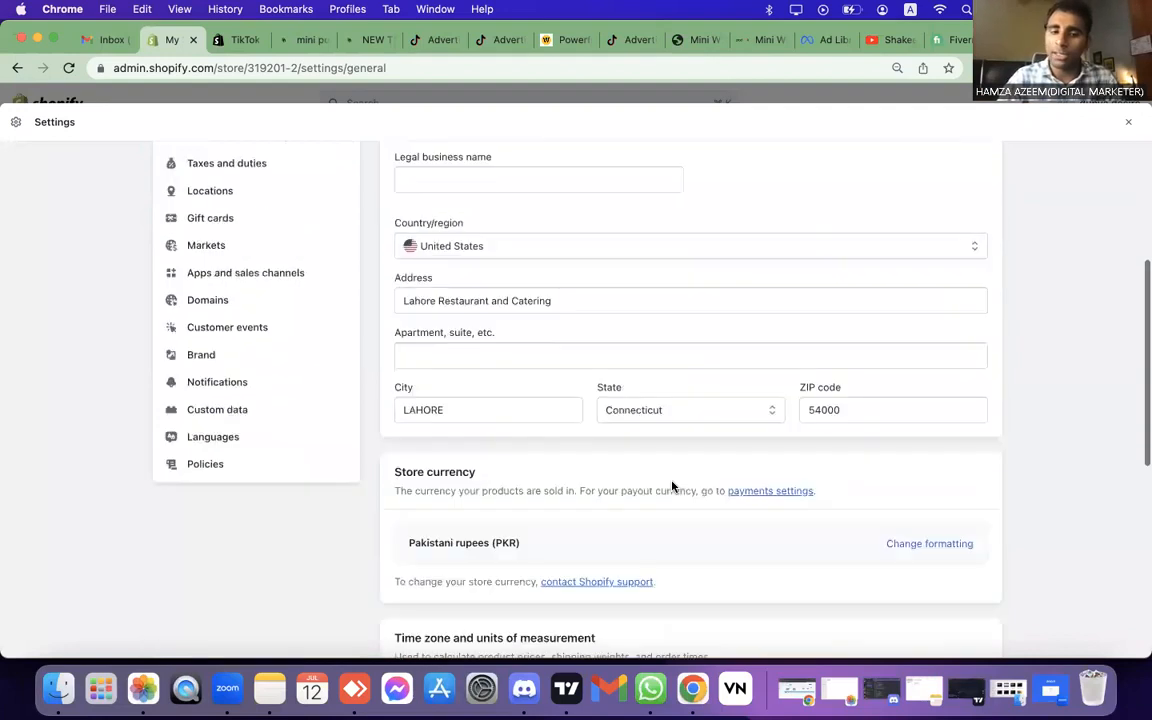
{"action": "scroll", "coordinate": [496, 296], "scroll_direction": "up", "scroll_amount": 1}
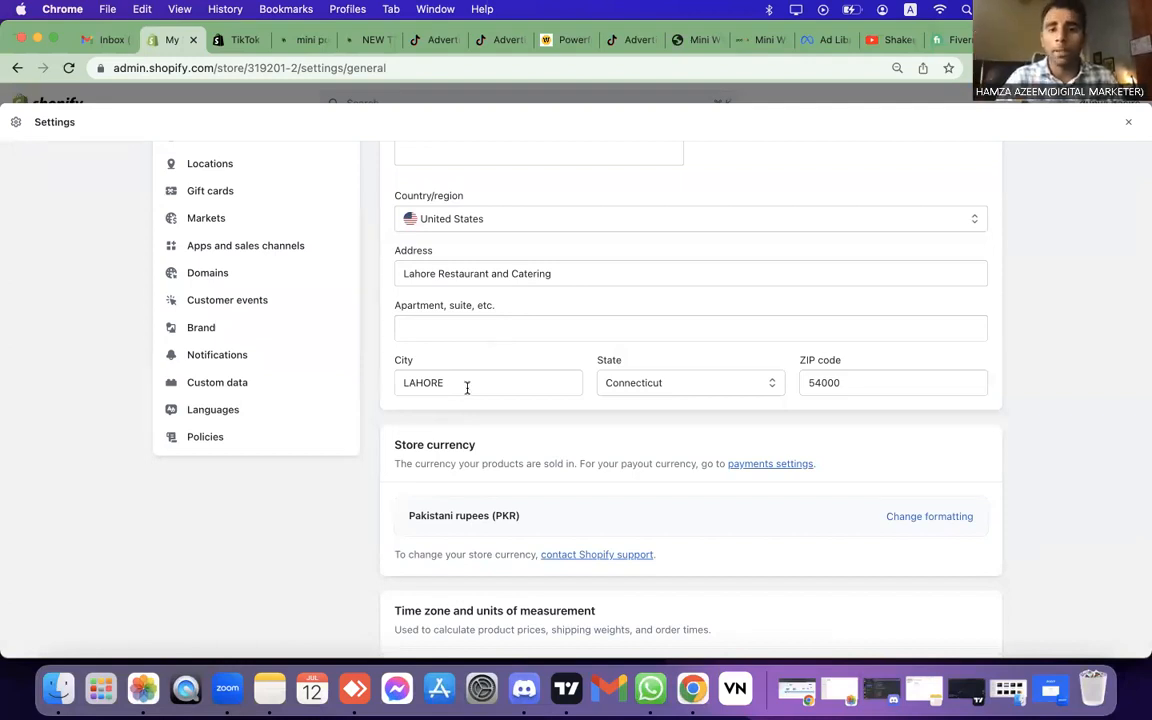
{"action": "left_click", "coordinate": [713, 385]}
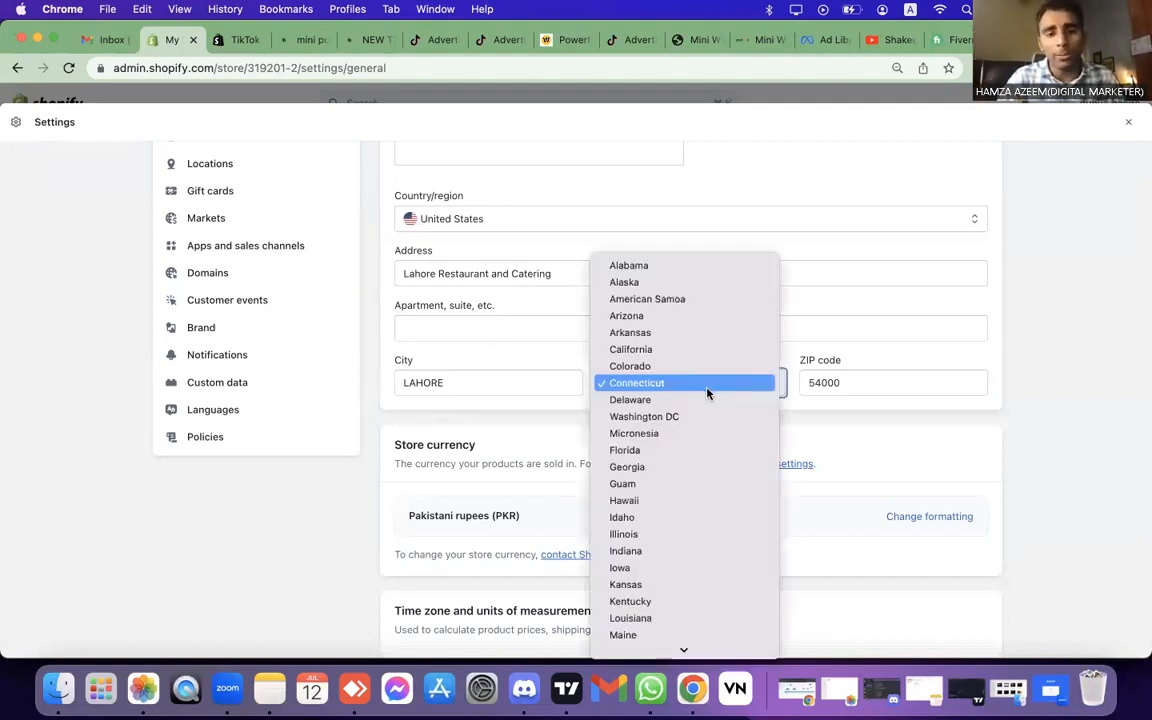
{"action": "left_click", "coordinate": [861, 398]}
{"action": "scroll", "coordinate": [298, 299], "scroll_direction": "up", "scroll_amount": 5}
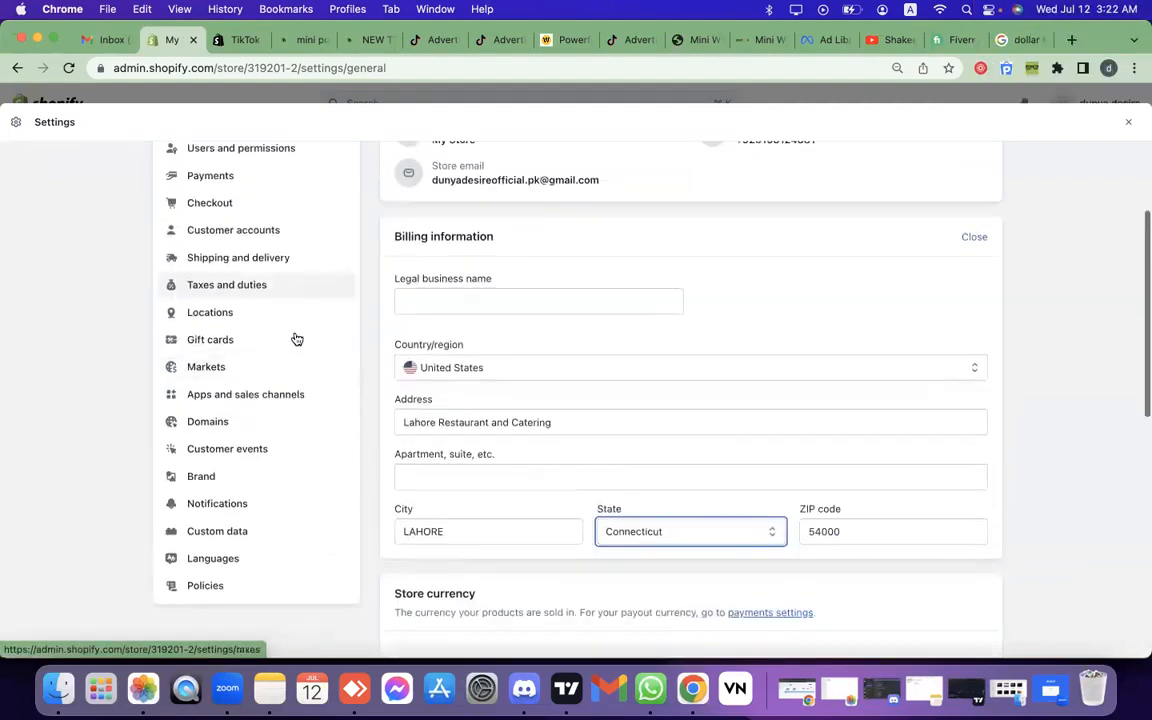
{"action": "scroll", "coordinate": [361, 253], "scroll_direction": "up", "scroll_amount": 1}
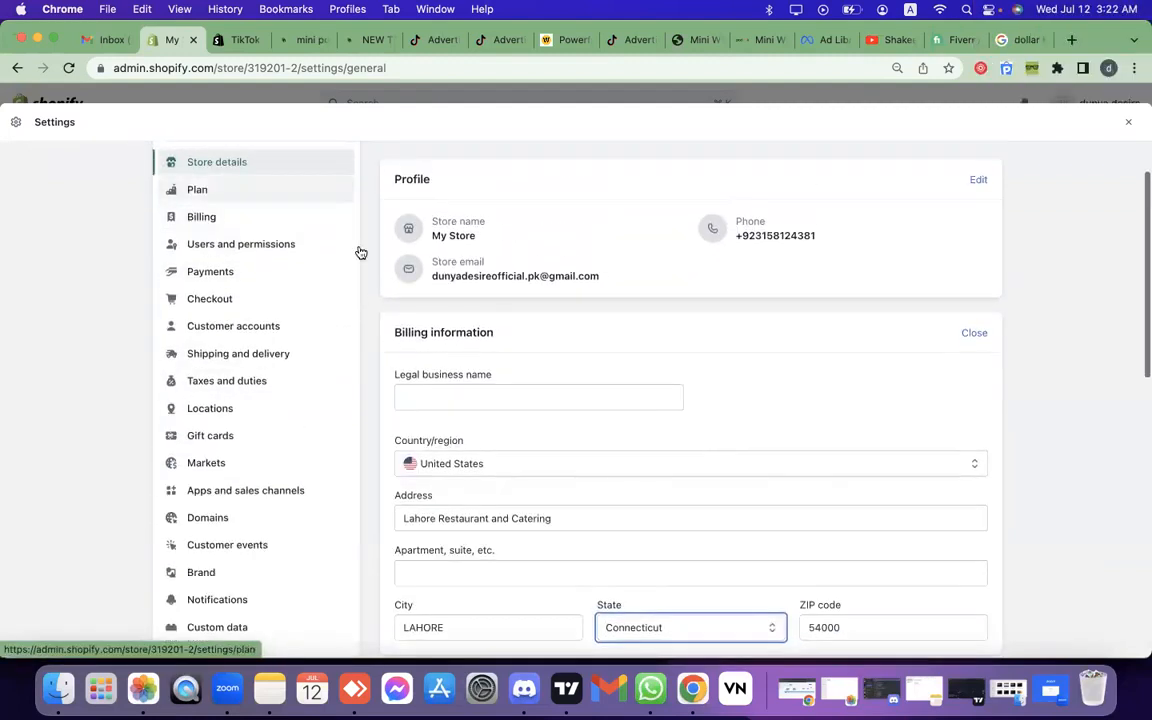
Step: Look through the store's Billing, Users and permissions, Payments, Shipping and delivery, and Locations settings
{"action": "left_click", "coordinate": [255, 220]}
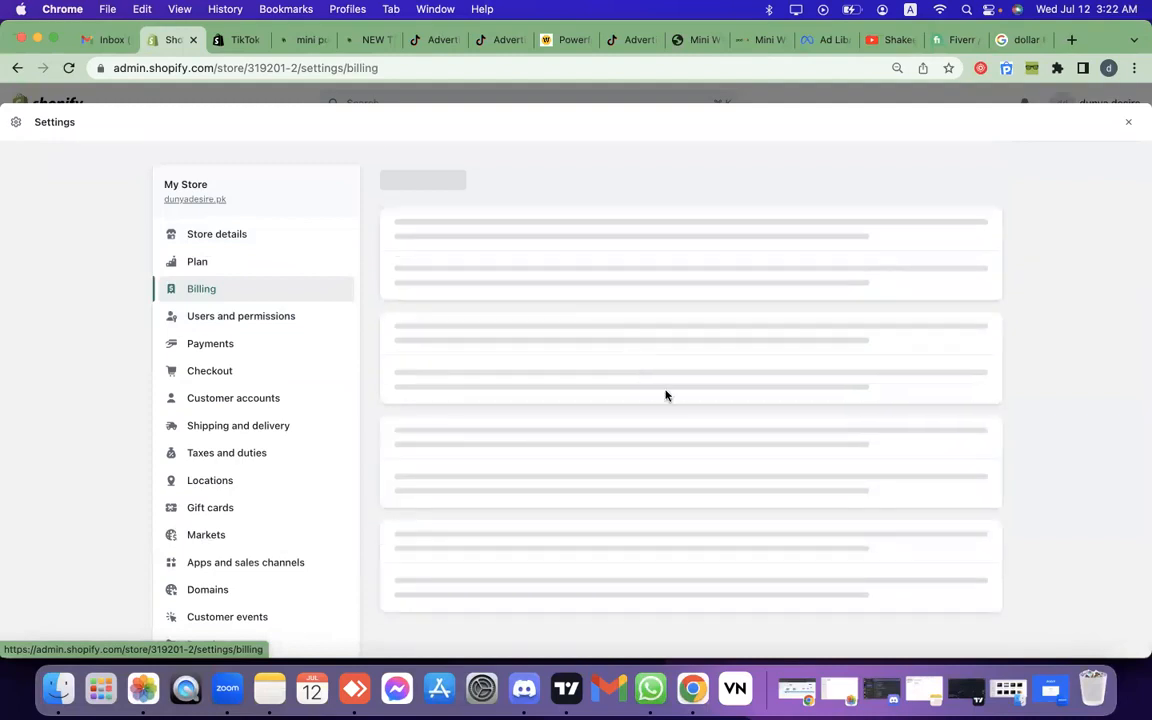
{"action": "scroll", "coordinate": [668, 384], "scroll_direction": "down", "scroll_amount": 5}
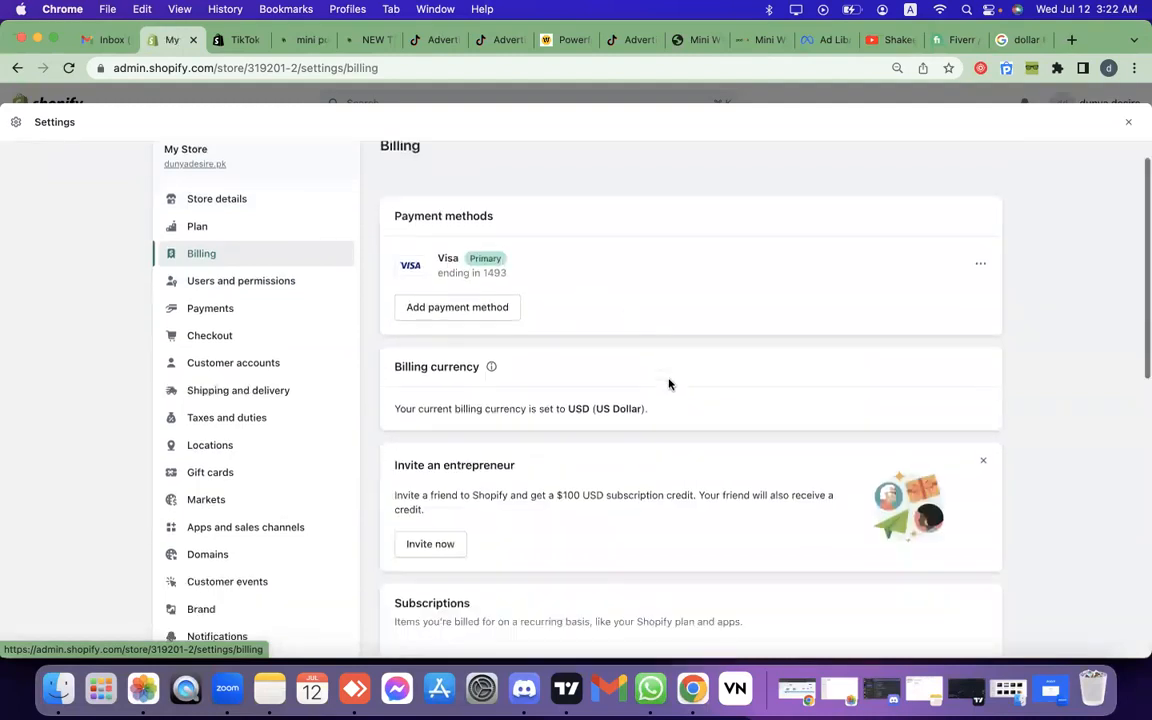
{"action": "scroll", "coordinate": [321, 278], "scroll_direction": "up", "scroll_amount": 4}
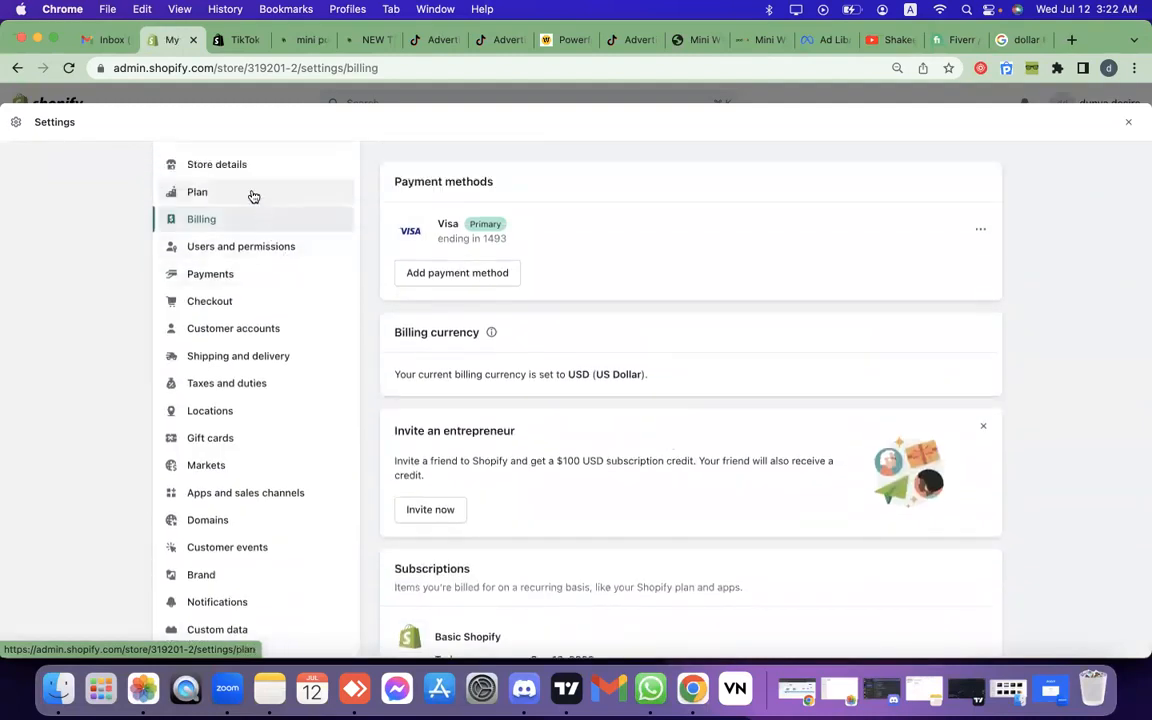
{"action": "left_click", "coordinate": [255, 250]}
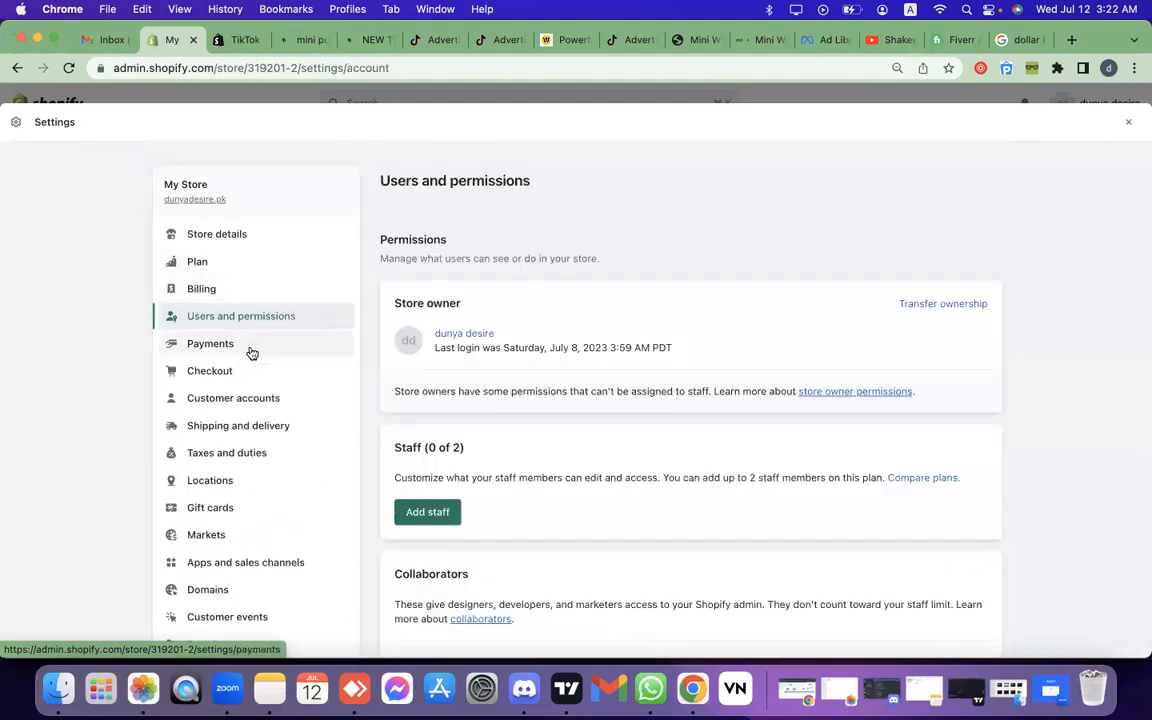
{"action": "left_click", "coordinate": [252, 353]}
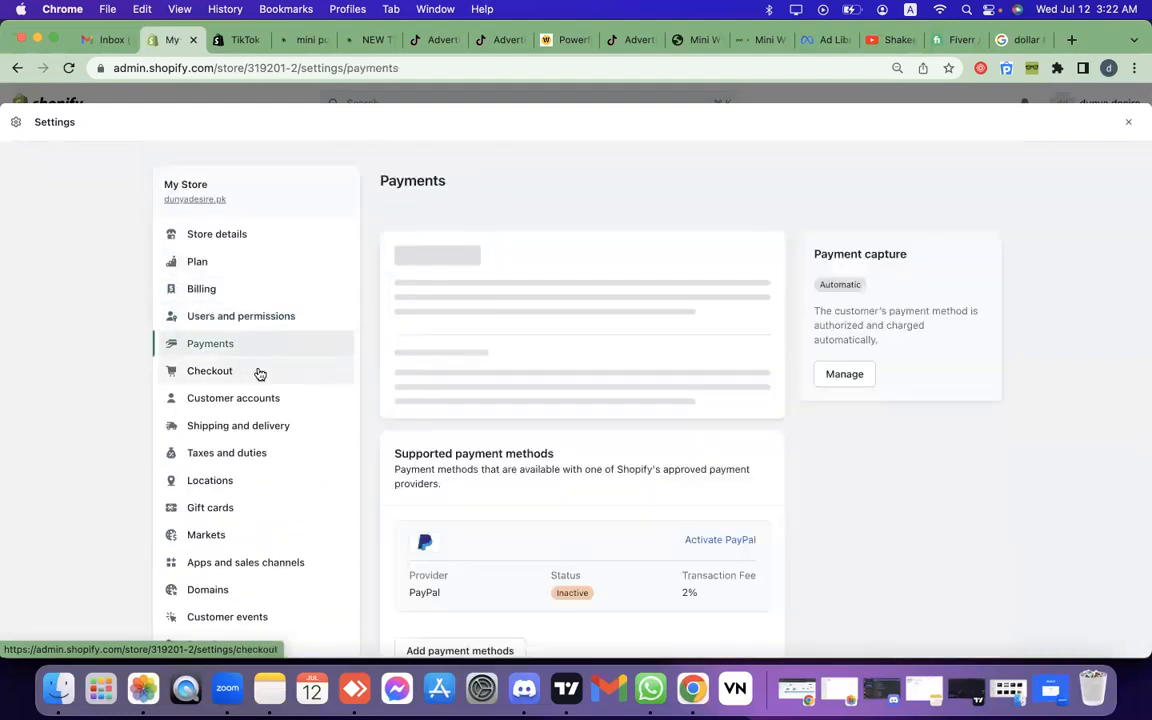
{"action": "left_click", "coordinate": [280, 428]}
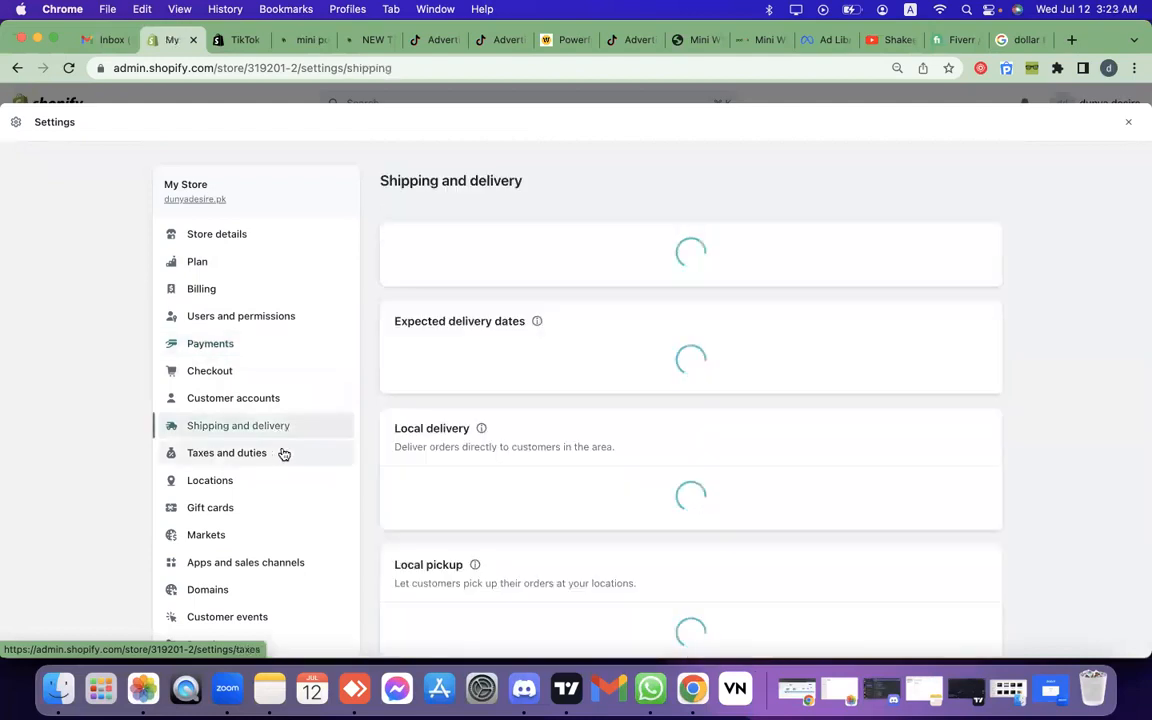
{"action": "left_click", "coordinate": [280, 484]}
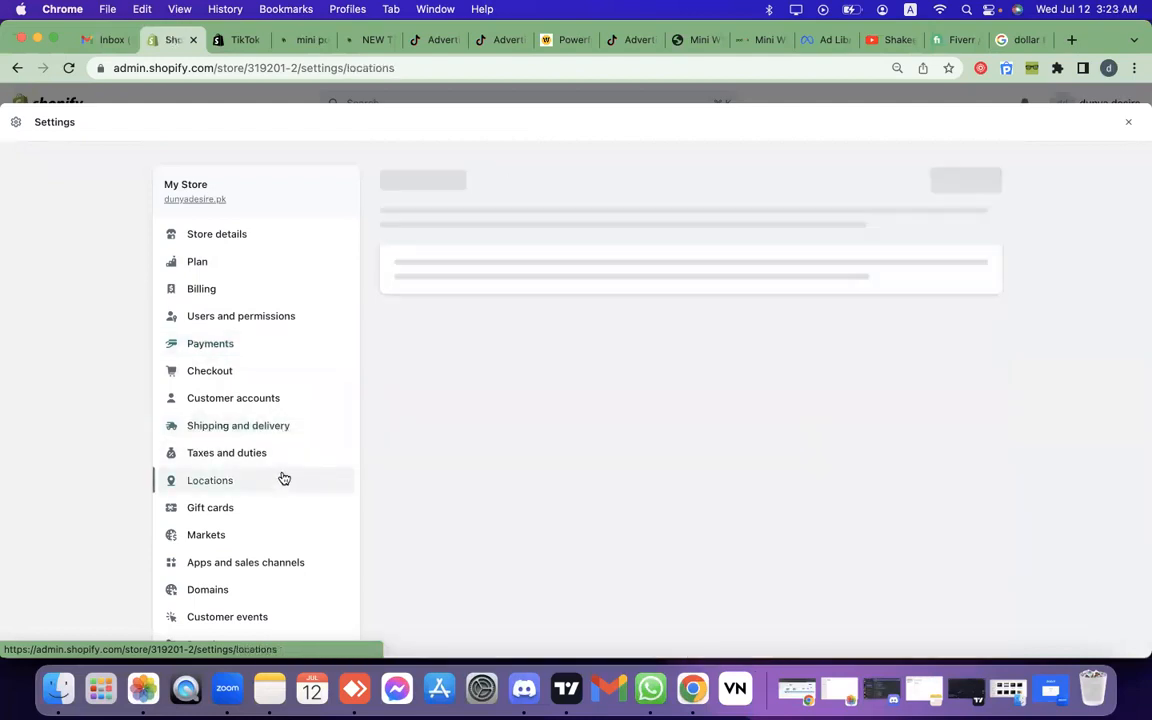
Step: Check the billing information in Store details and the address details of the store's default location
{"action": "left_click", "coordinate": [266, 240]}
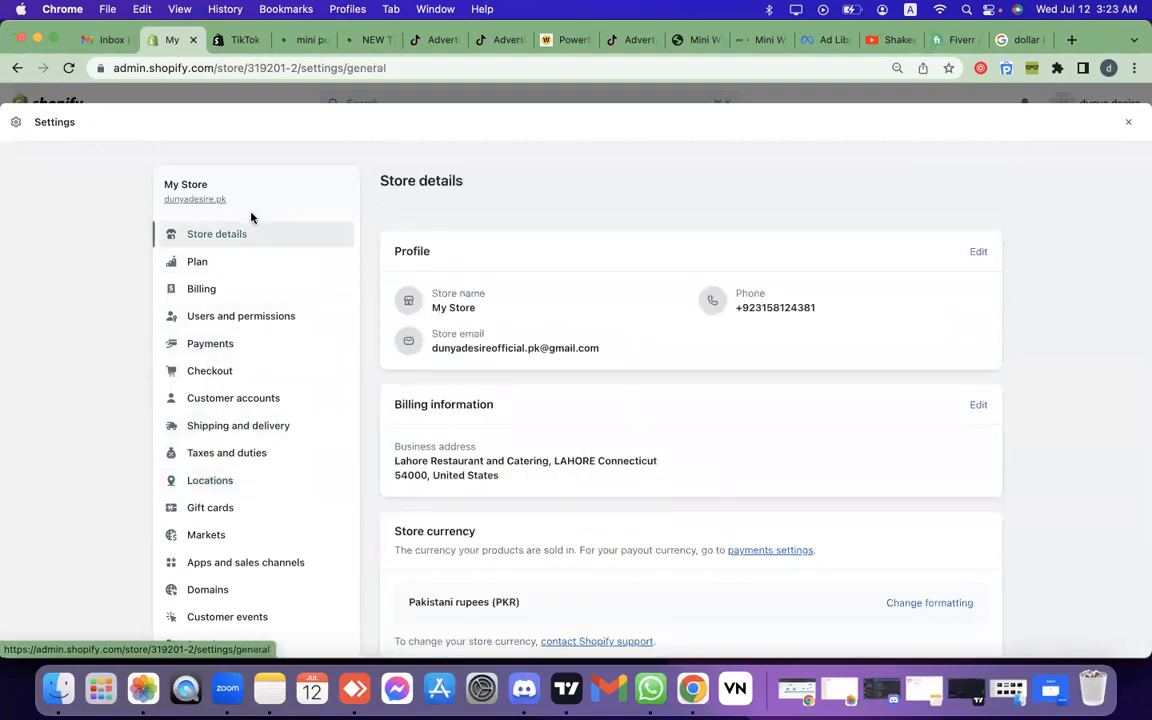
{"action": "left_click", "coordinate": [978, 404]}
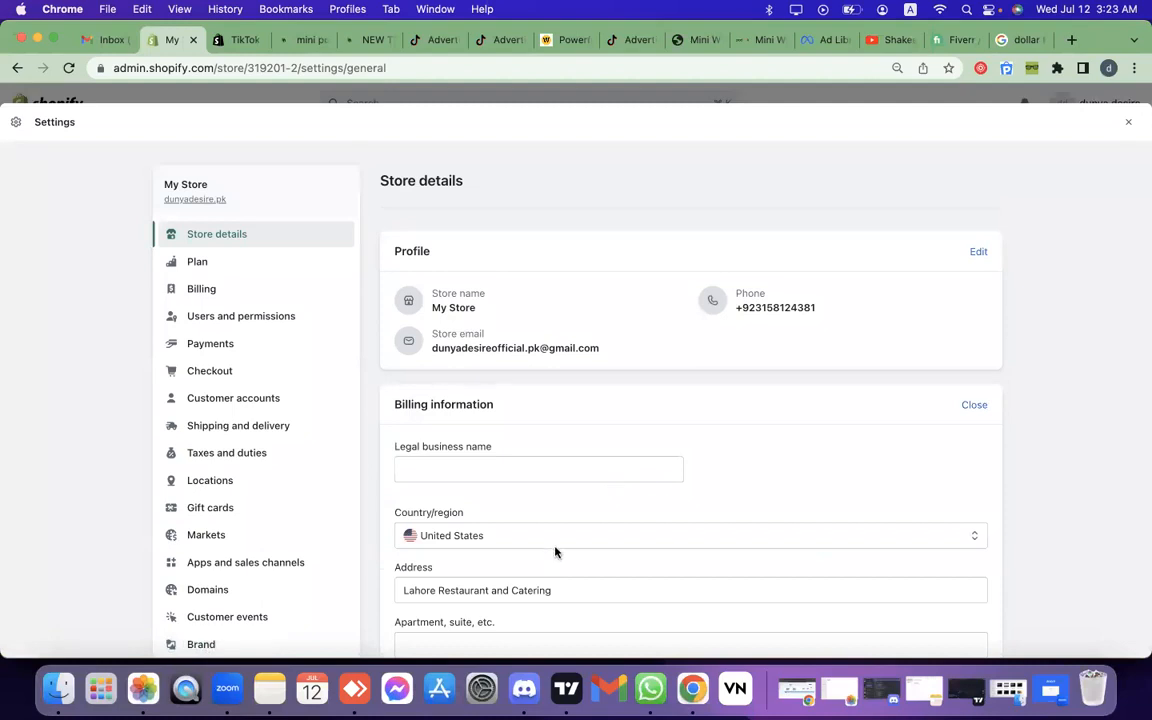
{"action": "left_click", "coordinate": [206, 480]}
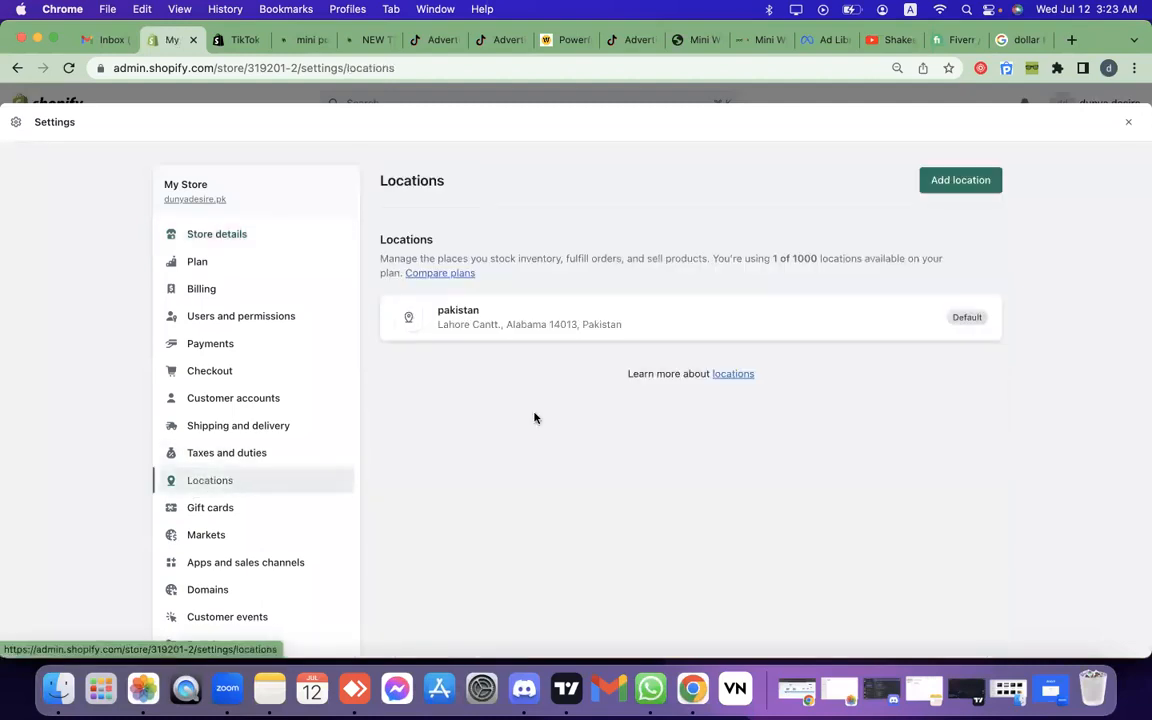
{"action": "left_click", "coordinate": [718, 323]}
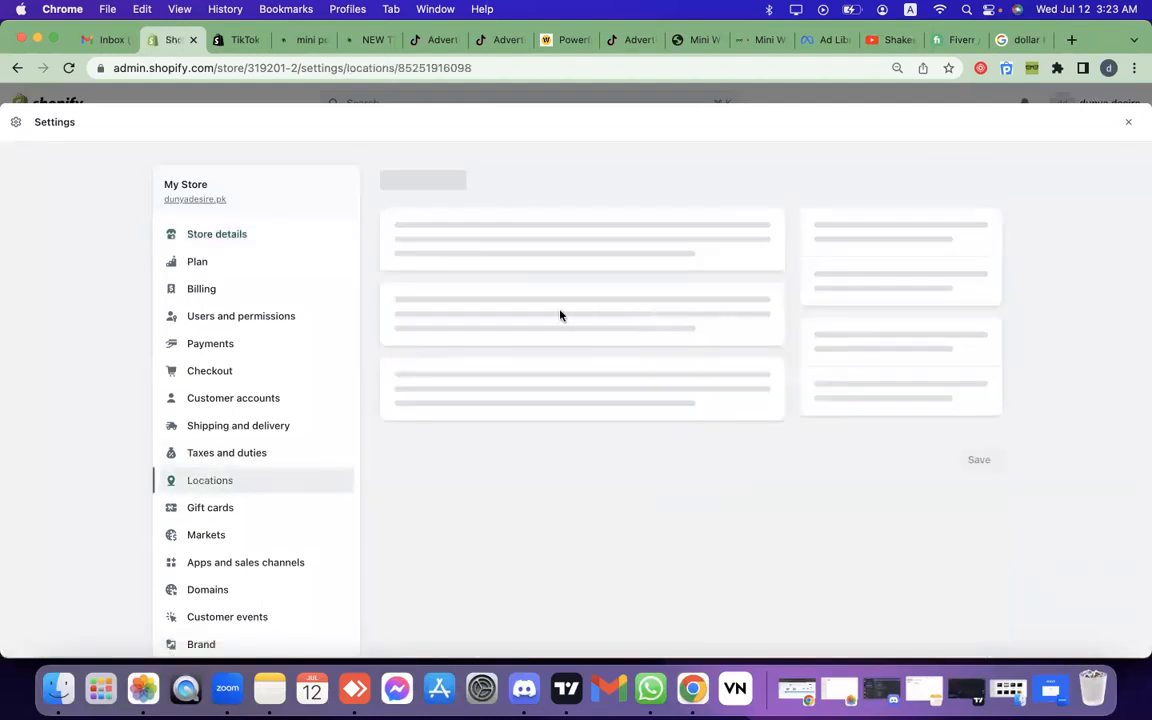
{"action": "scroll", "coordinate": [604, 352], "scroll_direction": "down", "scroll_amount": 5}
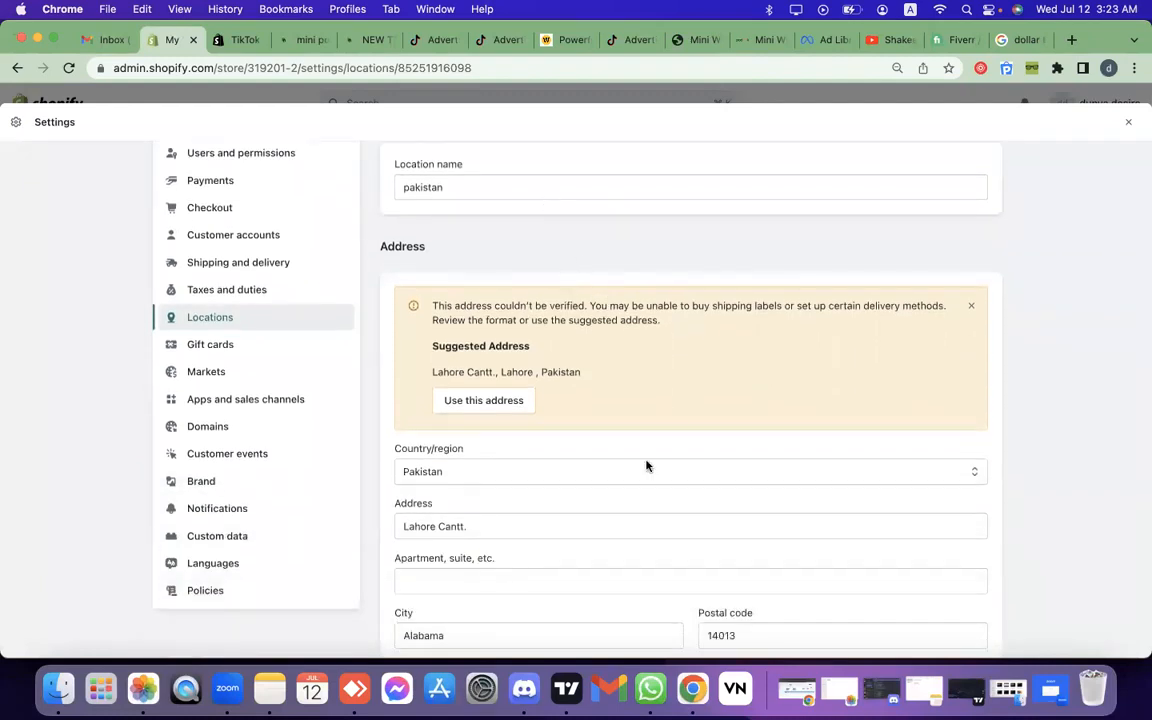
{"action": "scroll", "coordinate": [554, 418], "scroll_direction": "down", "scroll_amount": 3}
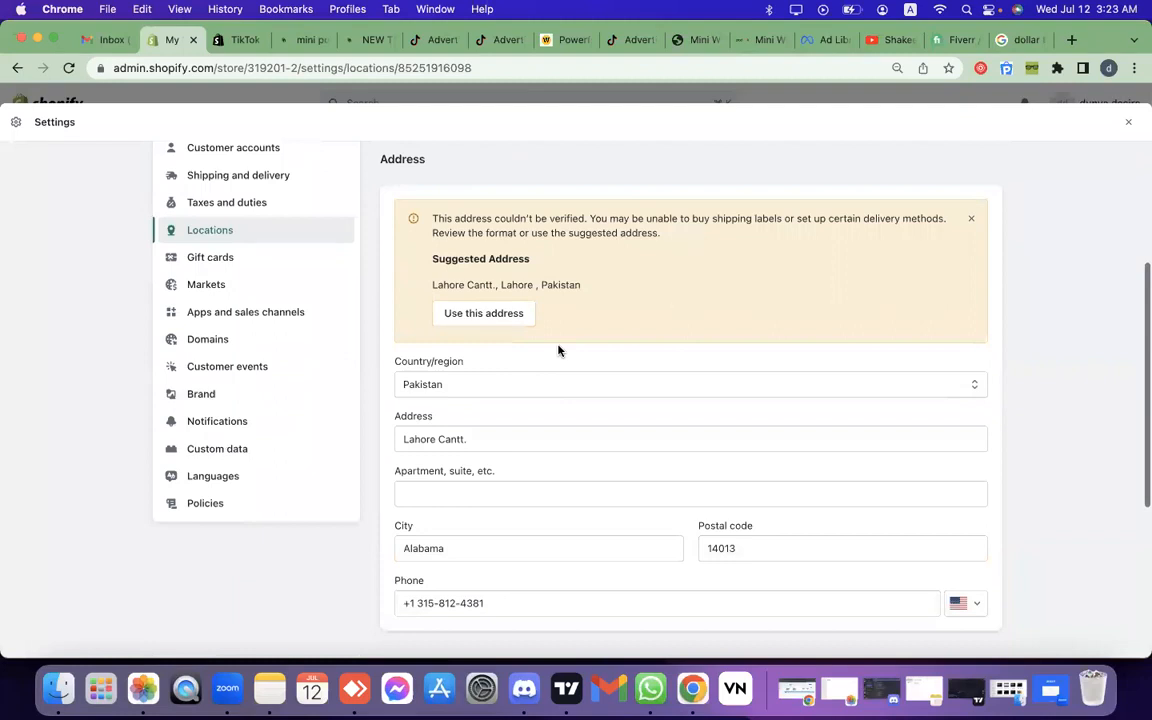
{"action": "scroll", "coordinate": [309, 251], "scroll_direction": "up", "scroll_amount": 8}
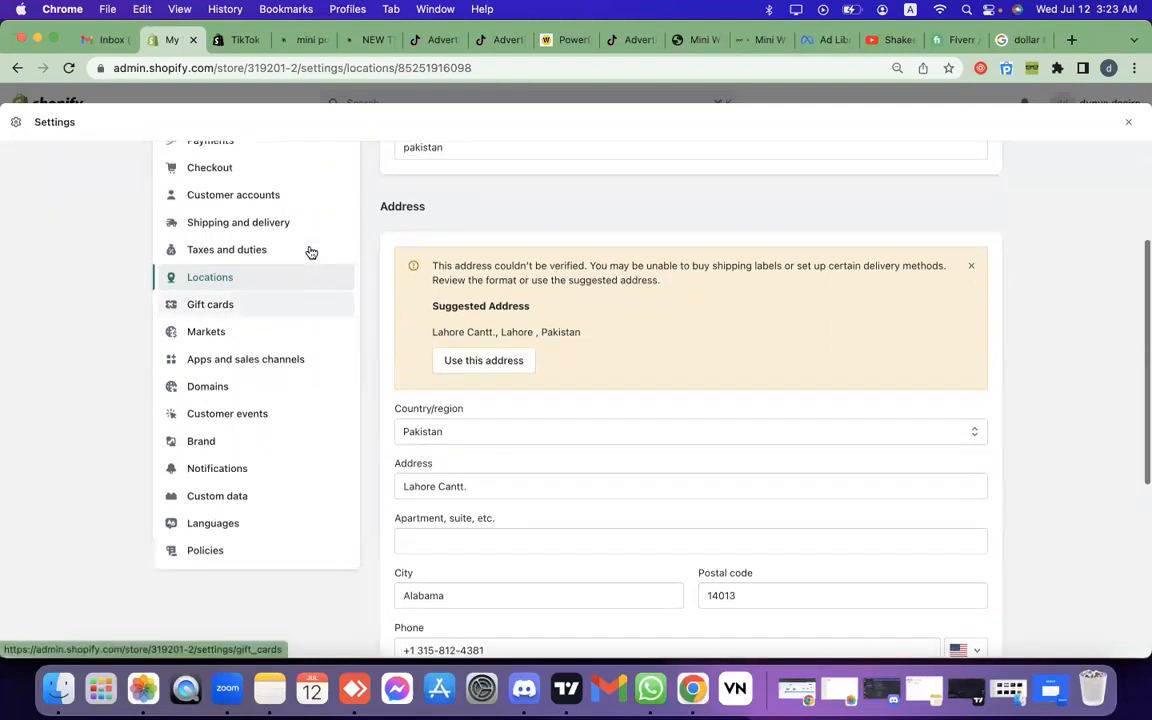
Step: Reopen the billing information in Store details for editing, and close the settings without changing it
{"action": "left_click", "coordinate": [258, 246]}
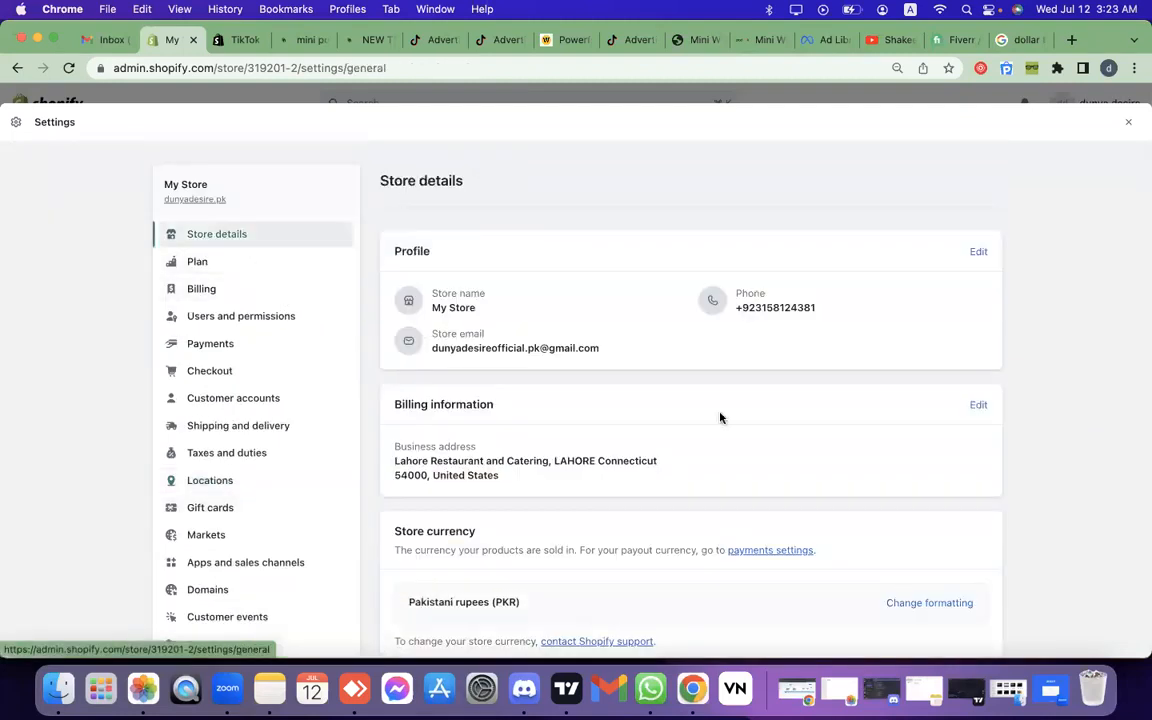
{"action": "left_click", "coordinate": [978, 404]}
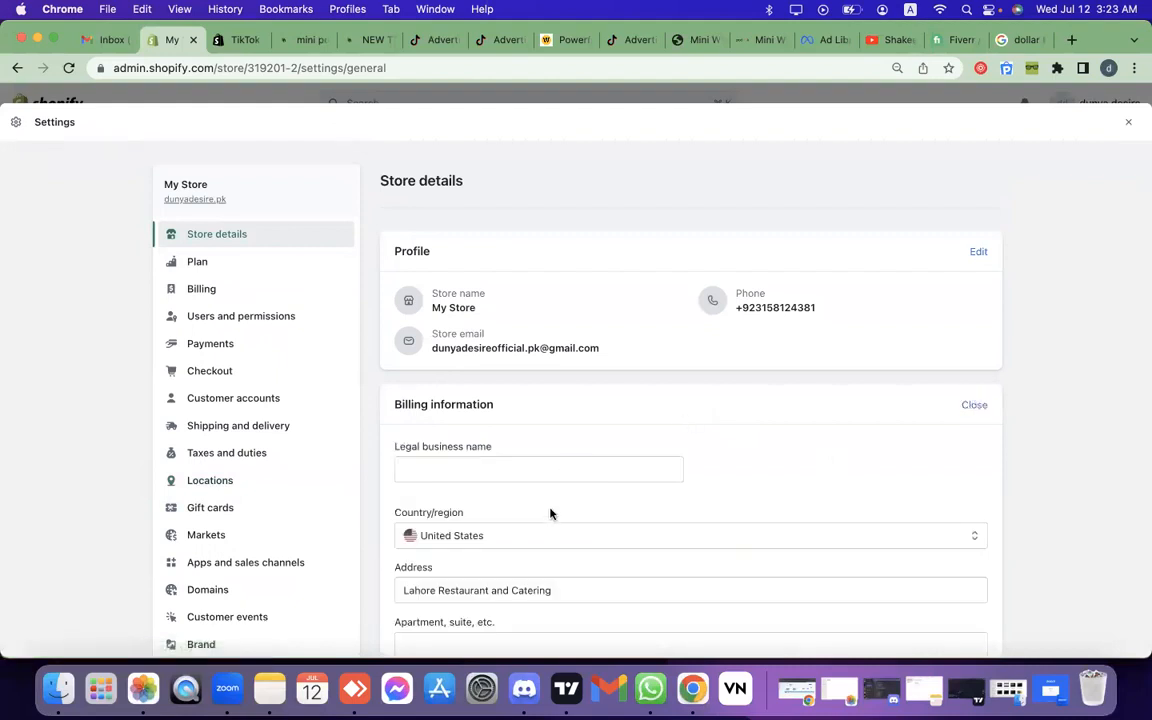
{"action": "left_click", "coordinate": [1128, 121]}
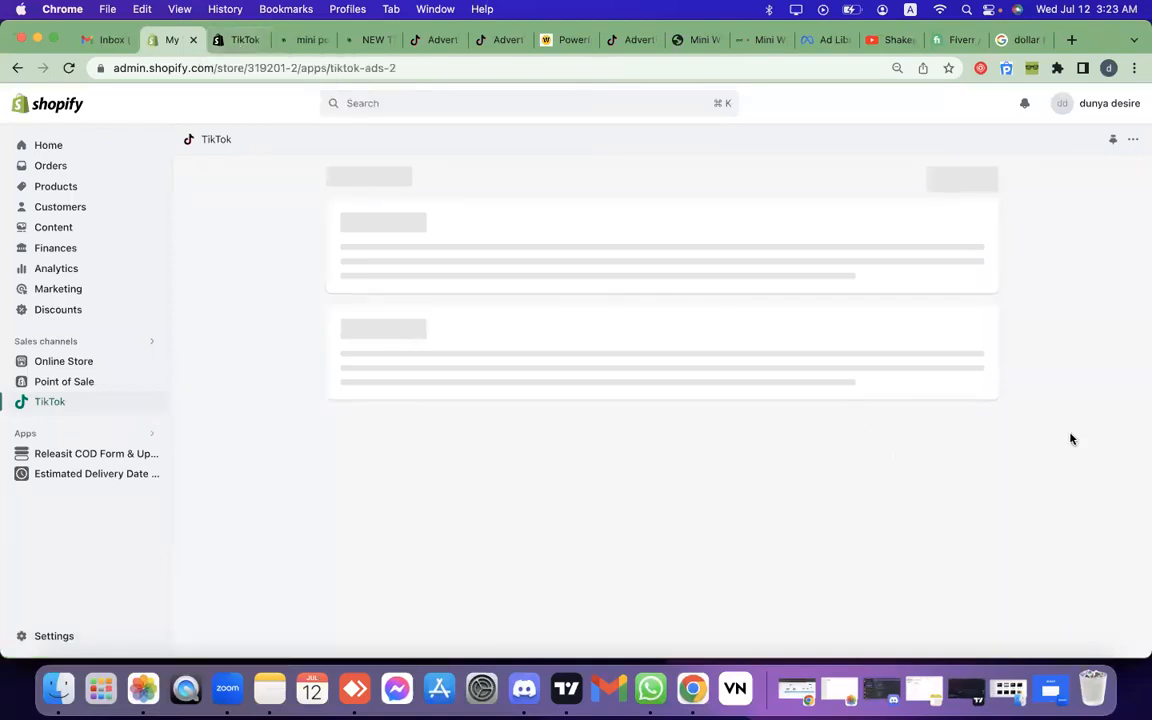
Step: Switch to TikTok Ads Manager and start a new ad with Website conversions as the advertising objective
{"action": "left_click", "coordinate": [432, 40]}
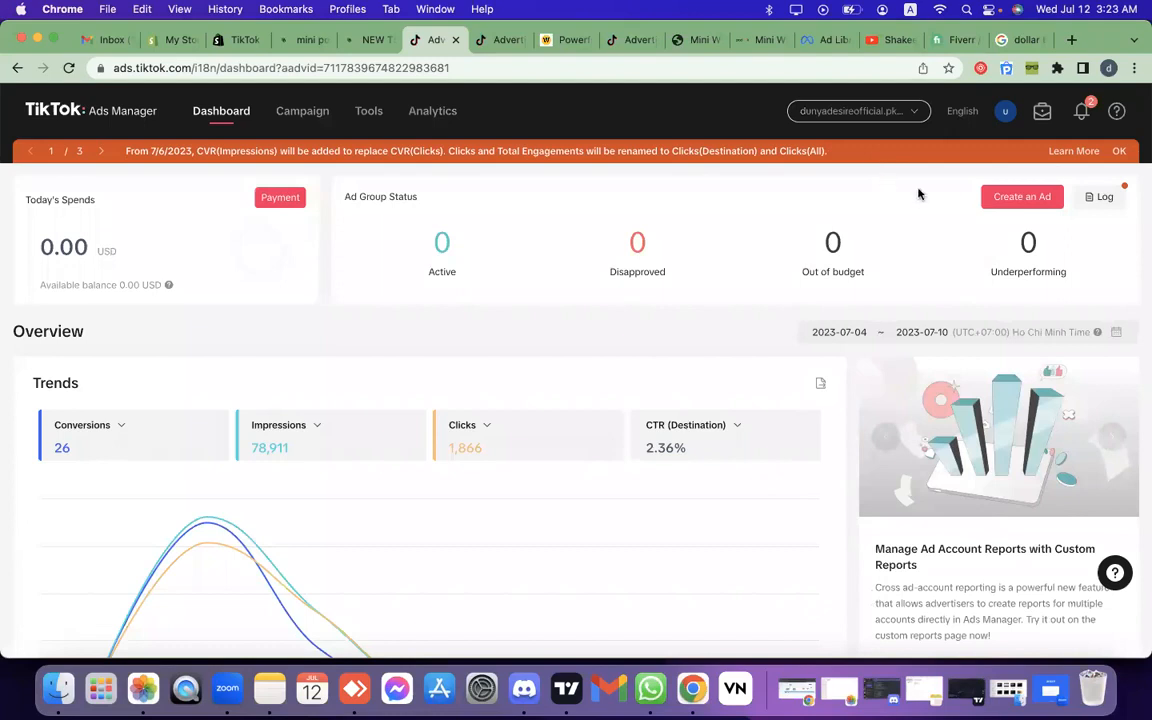
{"action": "left_click", "coordinate": [1034, 206]}
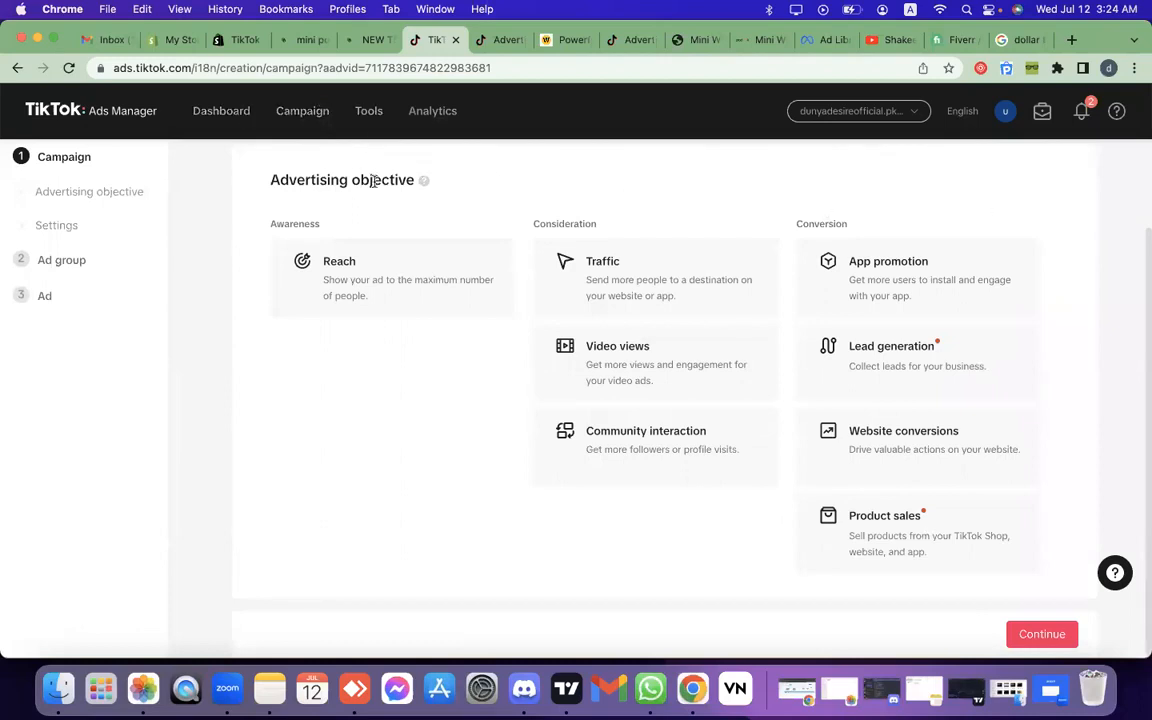
{"action": "double_click", "coordinate": [304, 178]}
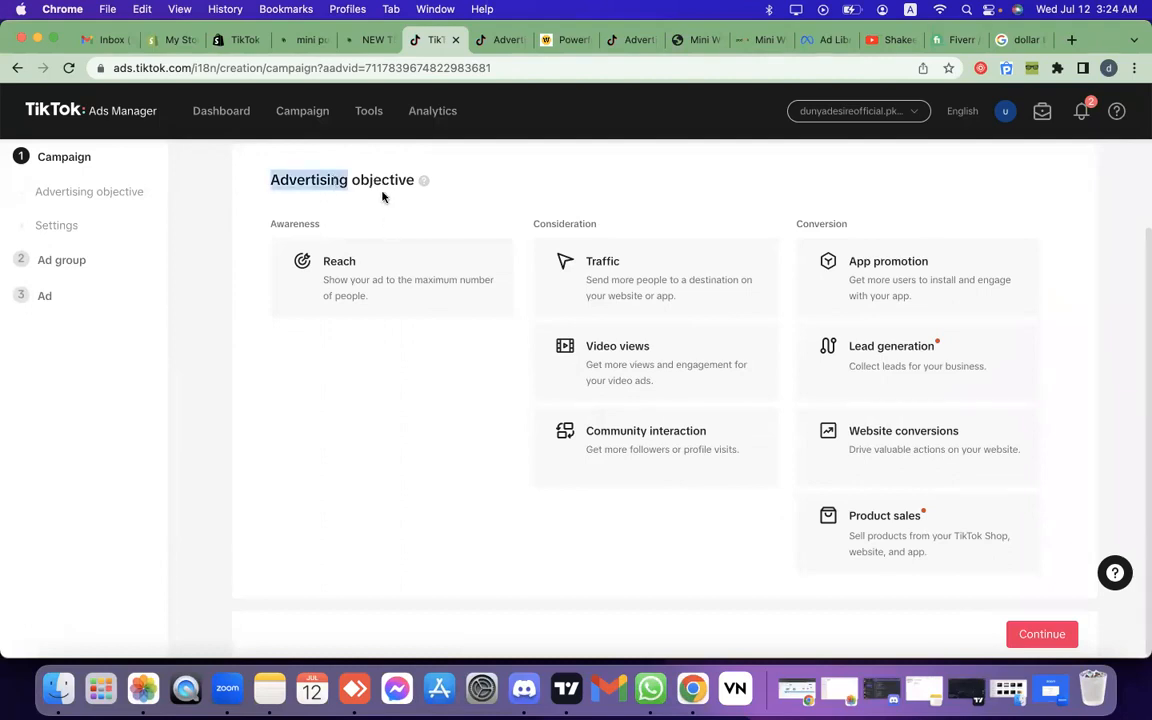
{"action": "double_click", "coordinate": [382, 195]}
{"action": "left_click", "coordinate": [384, 218]}
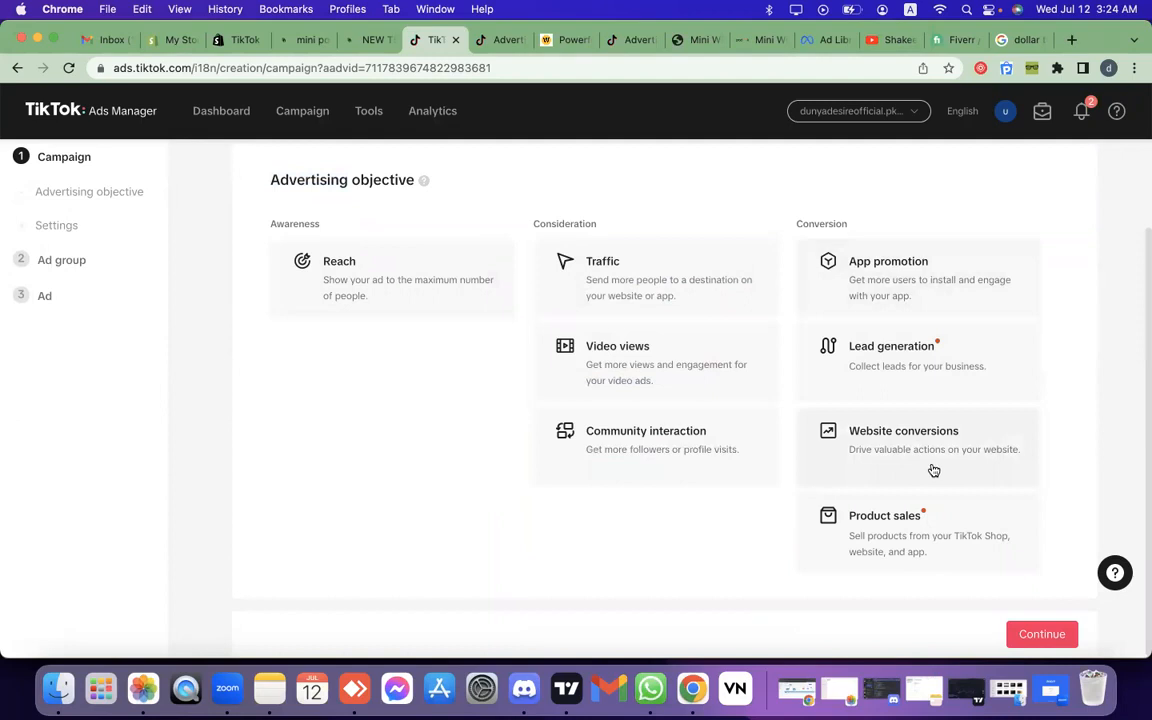
{"action": "mouse_move", "coordinate": [921, 521]}
{"action": "left_click", "coordinate": [930, 470]}
Step: Replace the default campaign name with "t500 watch"
{"action": "left_click", "coordinate": [553, 386]}
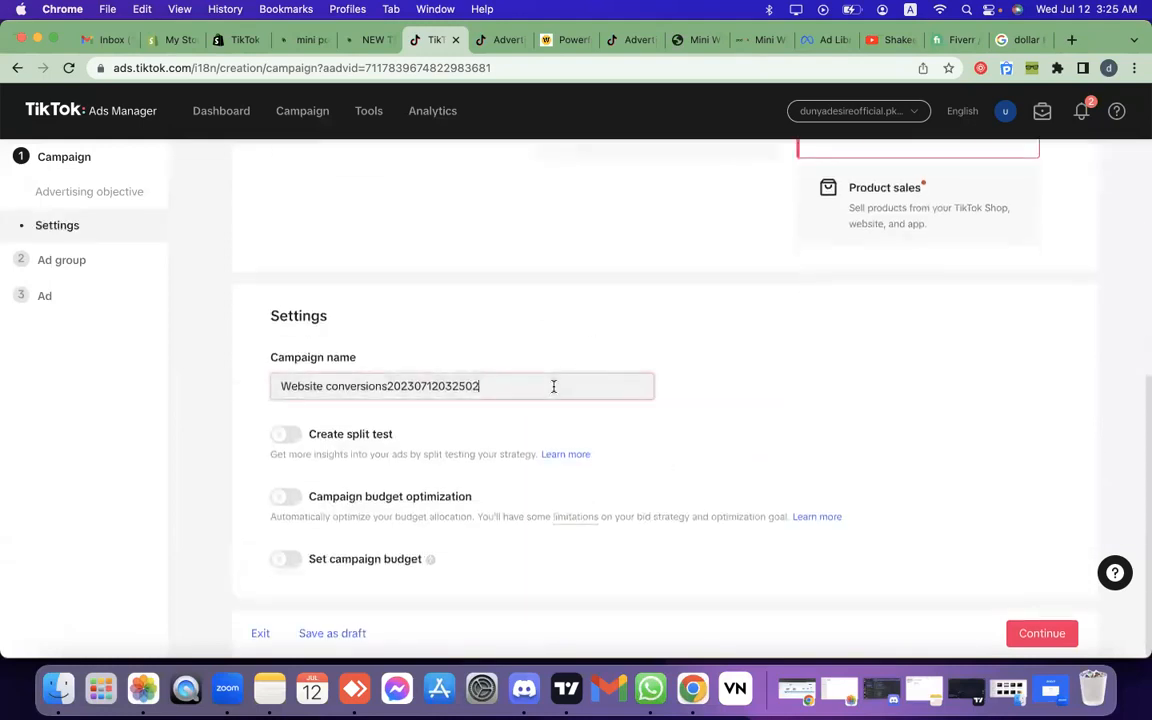
{"action": "key", "text": "super+a"}
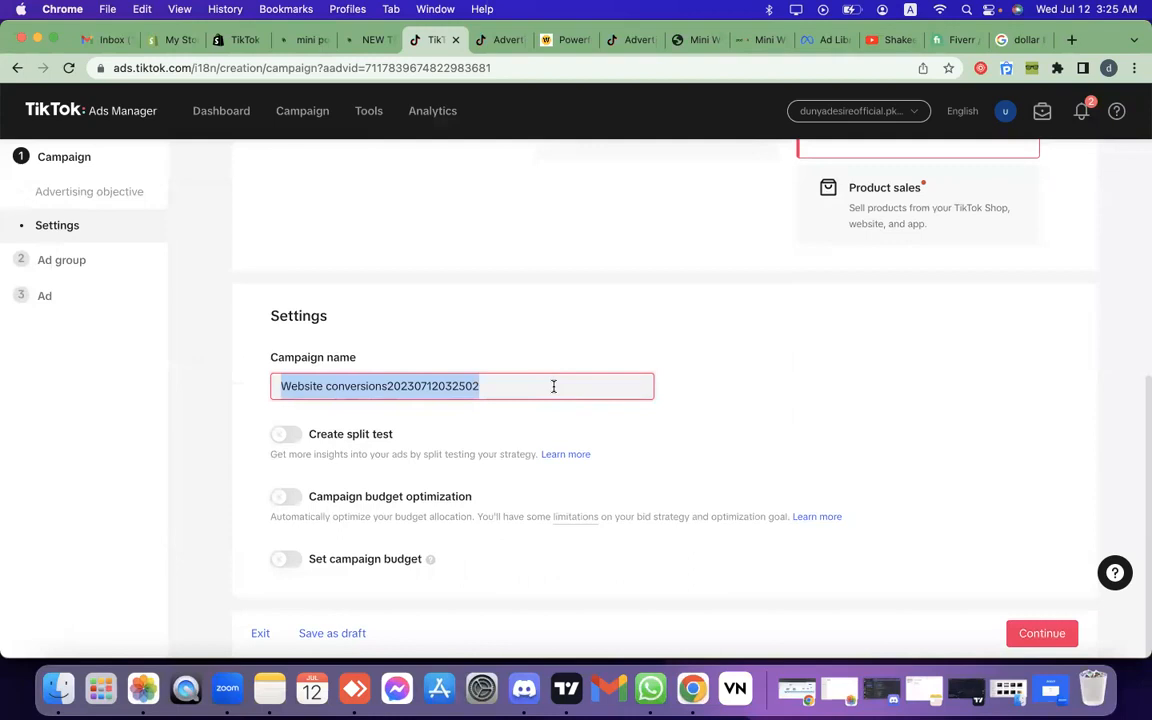
{"action": "key", "text": "BackSpace"}
{"action": "type", "text": "t500 wo"}
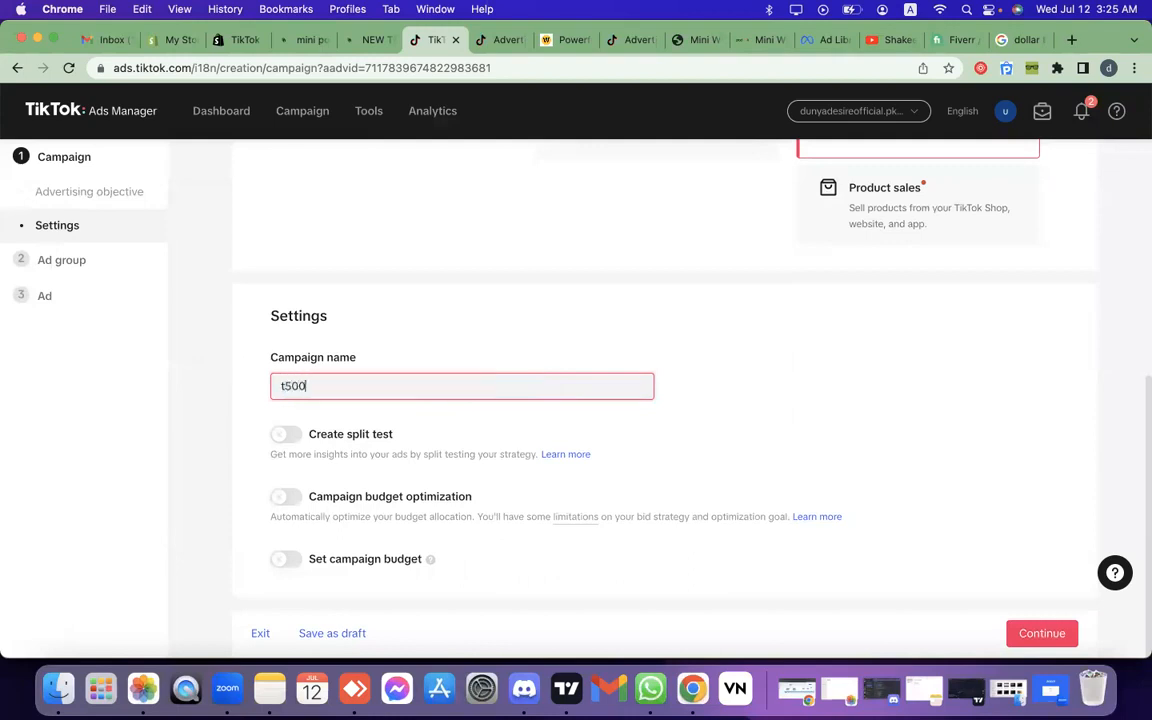
{"action": "key", "text": "BackSpace"}
{"action": "key", "text": "BackSpace"}
{"action": "type", "text": "watch"}
Step: Switch to the online store, open its home page and browse the hot-selling products
{"action": "left_click", "coordinate": [303, 41]}
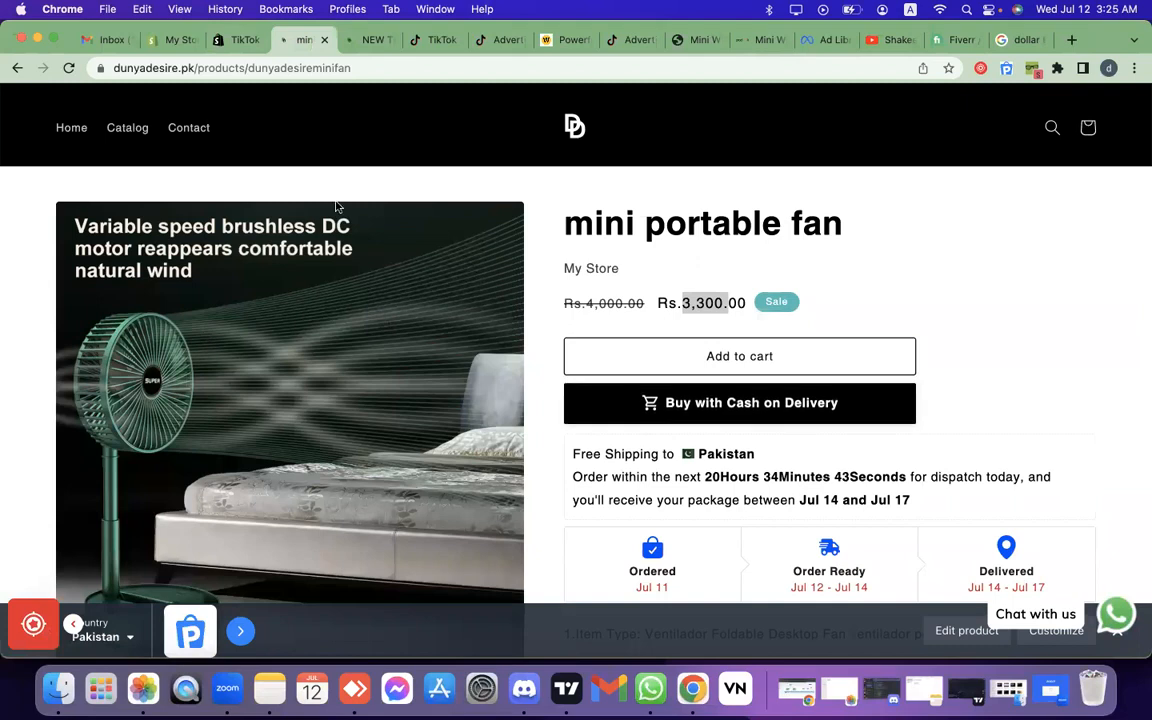
{"action": "left_click", "coordinate": [573, 123]}
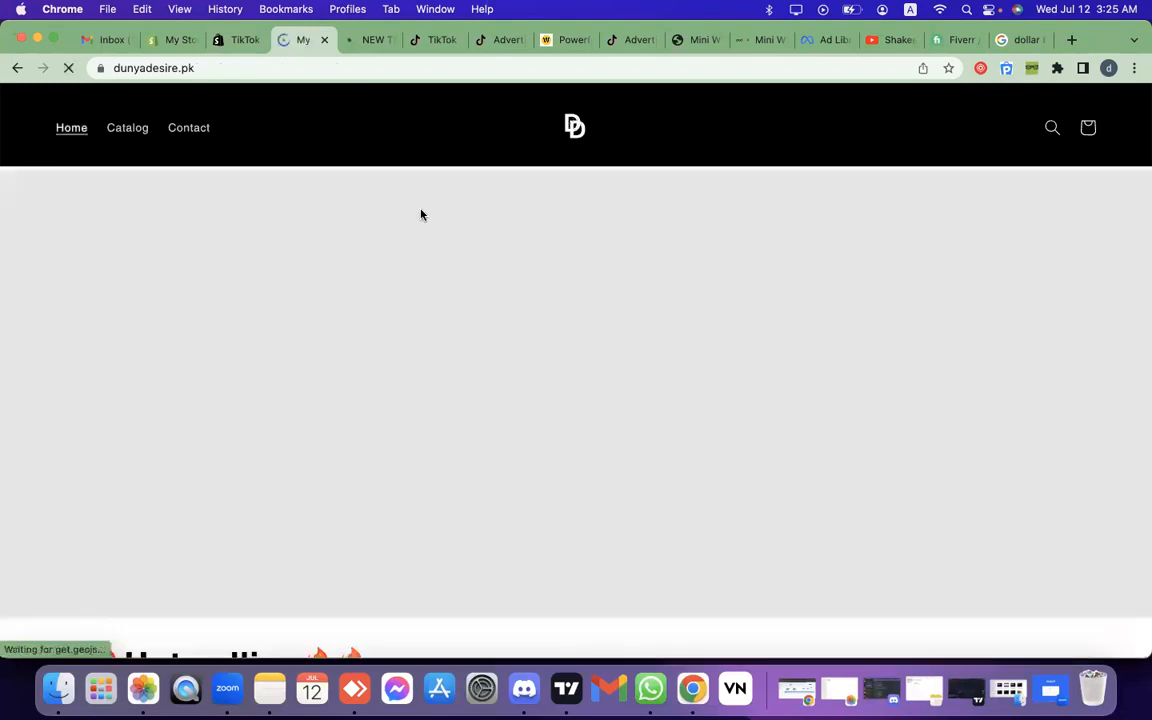
{"action": "left_click", "coordinate": [230, 62]}
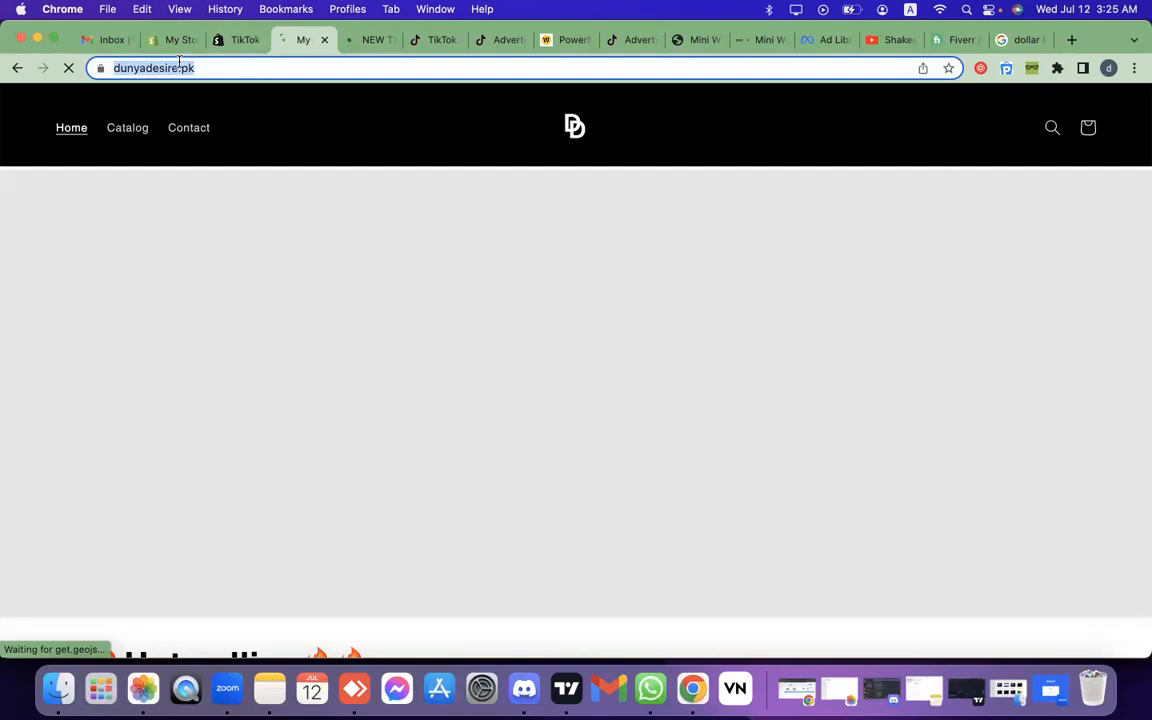
{"action": "scroll", "coordinate": [395, 181], "scroll_direction": "down", "scroll_amount": 5}
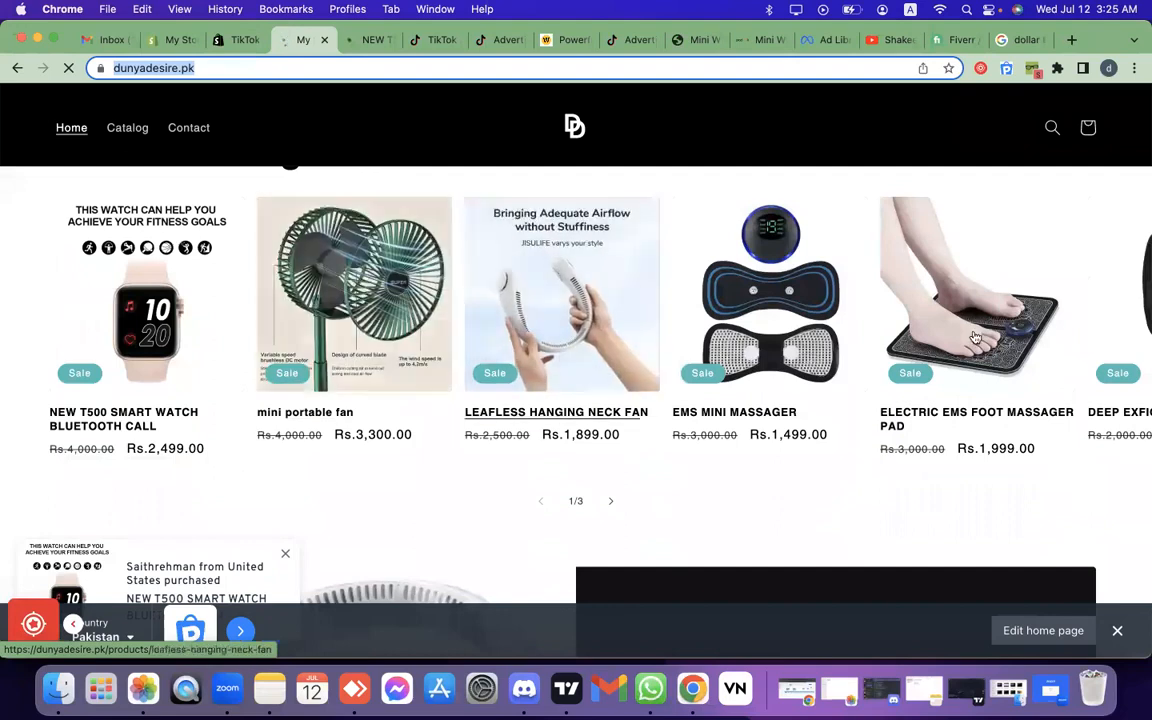
{"action": "scroll", "coordinate": [975, 338], "scroll_direction": "right", "scroll_amount": 3}
{"action": "scroll", "coordinate": [262, 306], "scroll_direction": "right", "scroll_amount": 2}
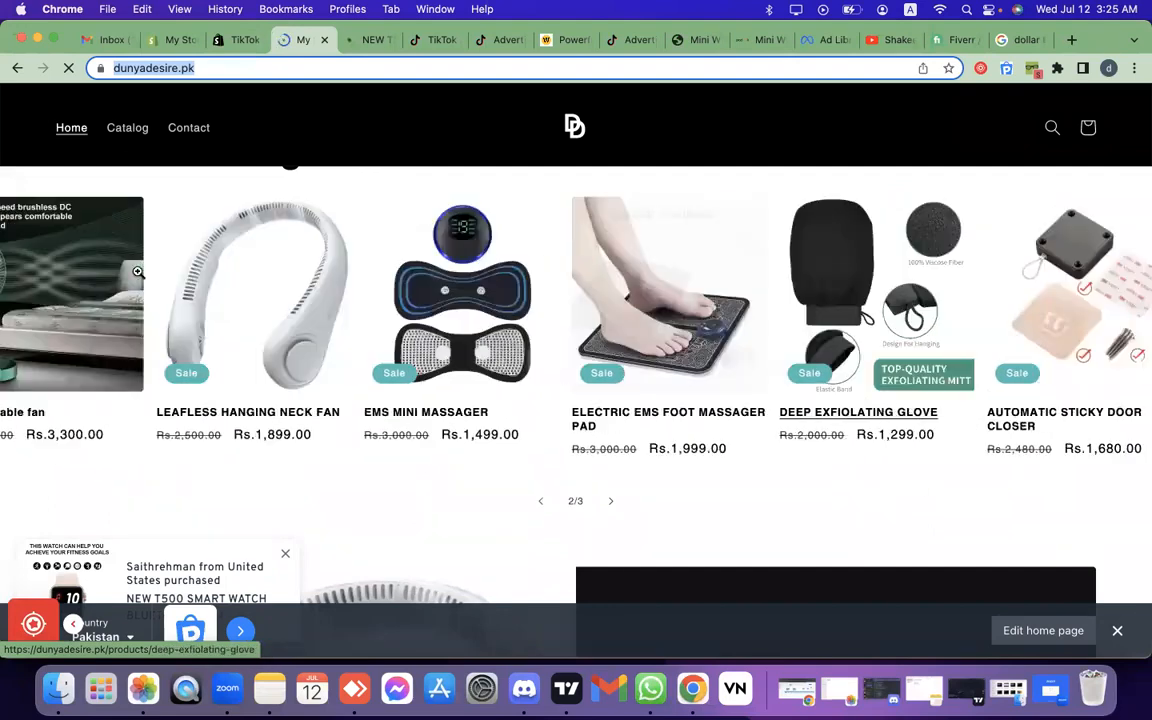
{"action": "scroll", "coordinate": [260, 340], "scroll_direction": "left", "scroll_amount": 4}
{"action": "scroll", "coordinate": [208, 345], "scroll_direction": "left", "scroll_amount": 5}
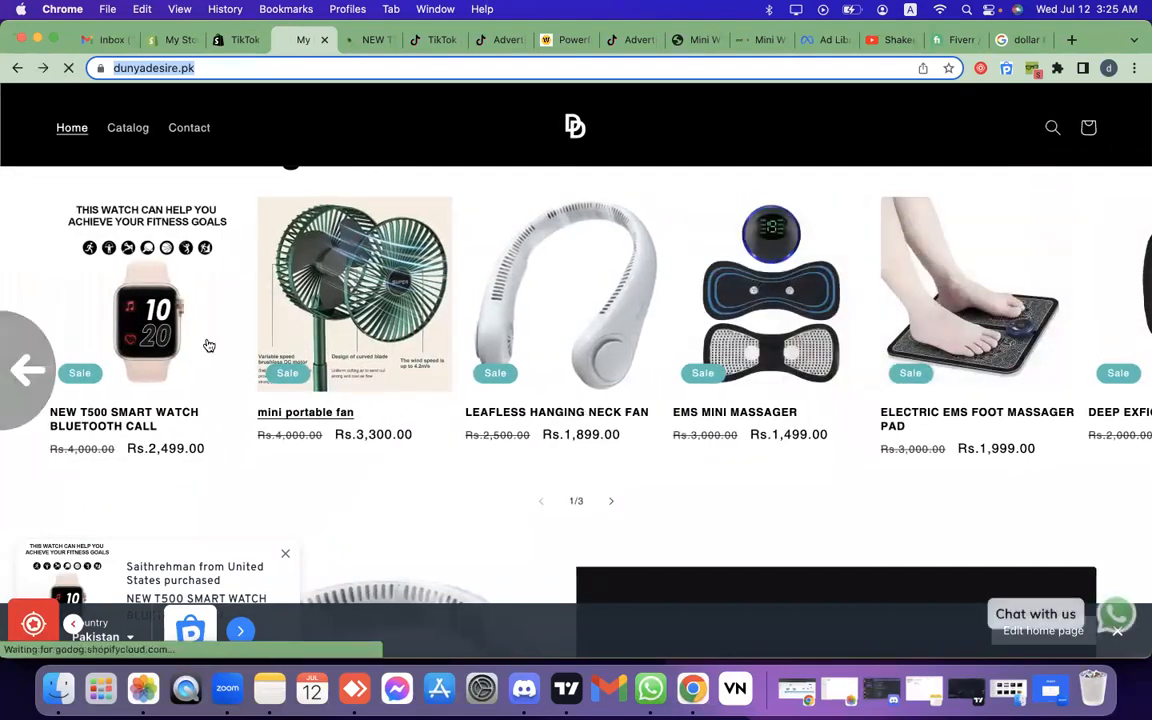
{"action": "scroll", "coordinate": [208, 345], "scroll_direction": "left", "scroll_amount": 5}
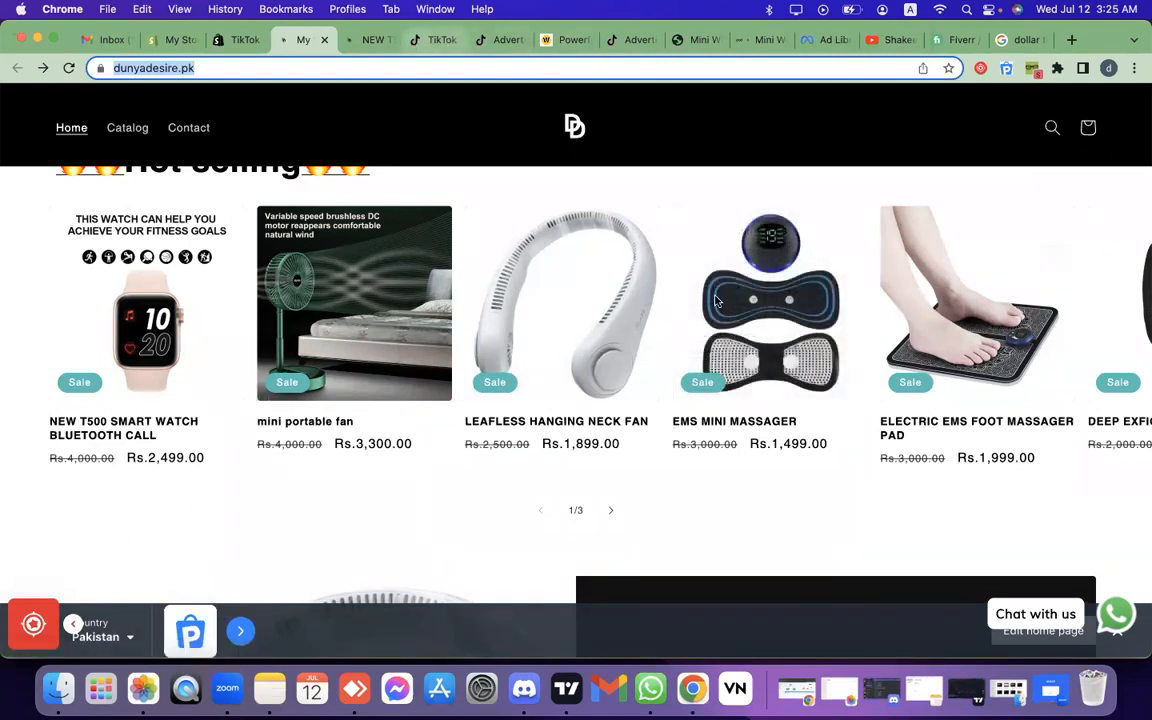
Step: Return to the TikTok campaign, append "abo| 1 jan 2023" to its name and continue to the ad group settings
{"action": "left_click", "coordinate": [434, 40]}
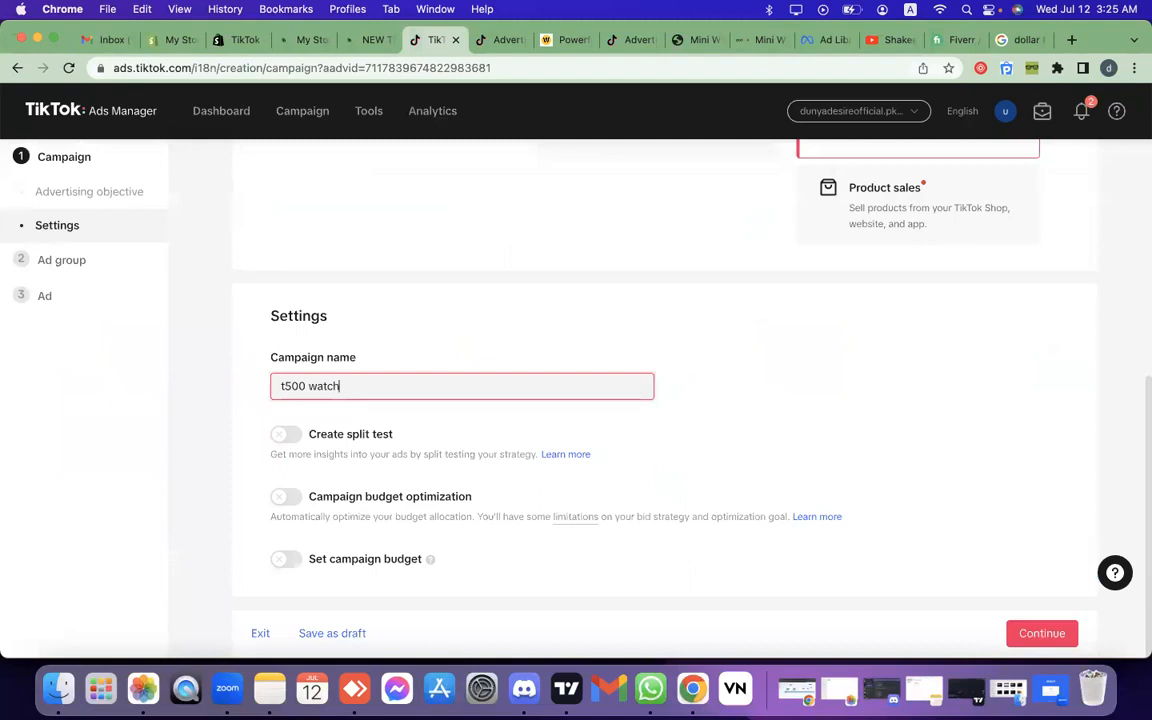
{"action": "type", "text": "abo| 1 jan 2023"}
{"action": "left_click", "coordinate": [1046, 643]}
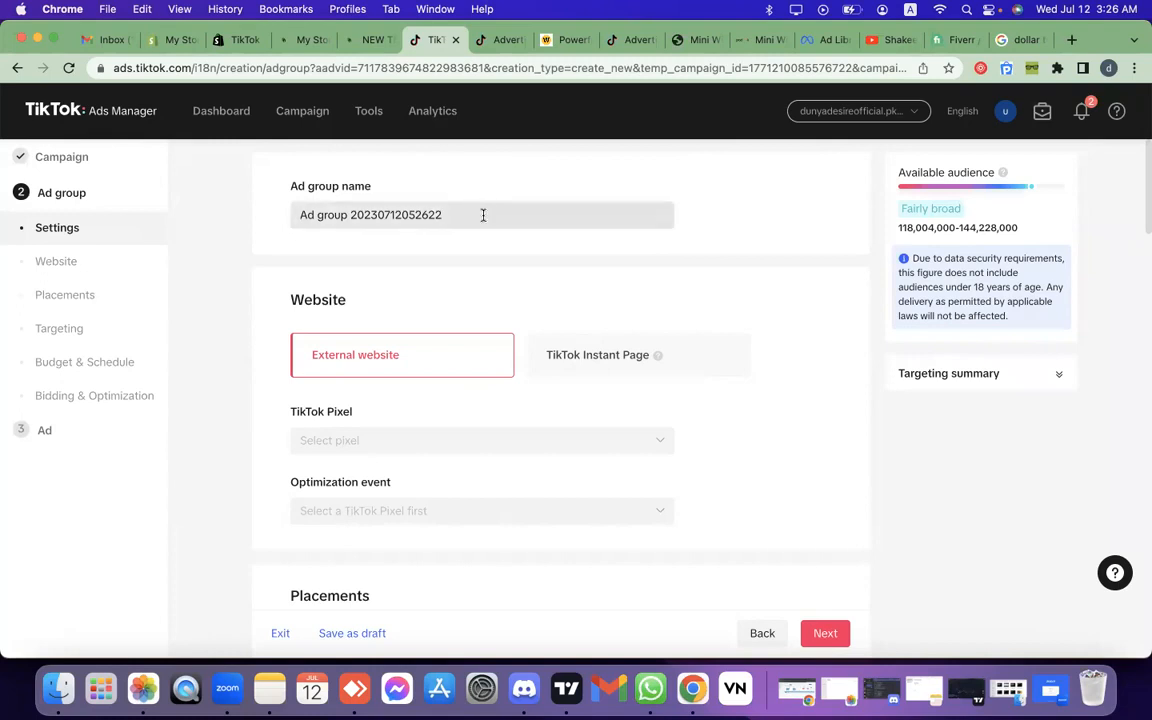
{"action": "scroll", "coordinate": [447, 390], "scroll_direction": "down", "scroll_amount": 1}
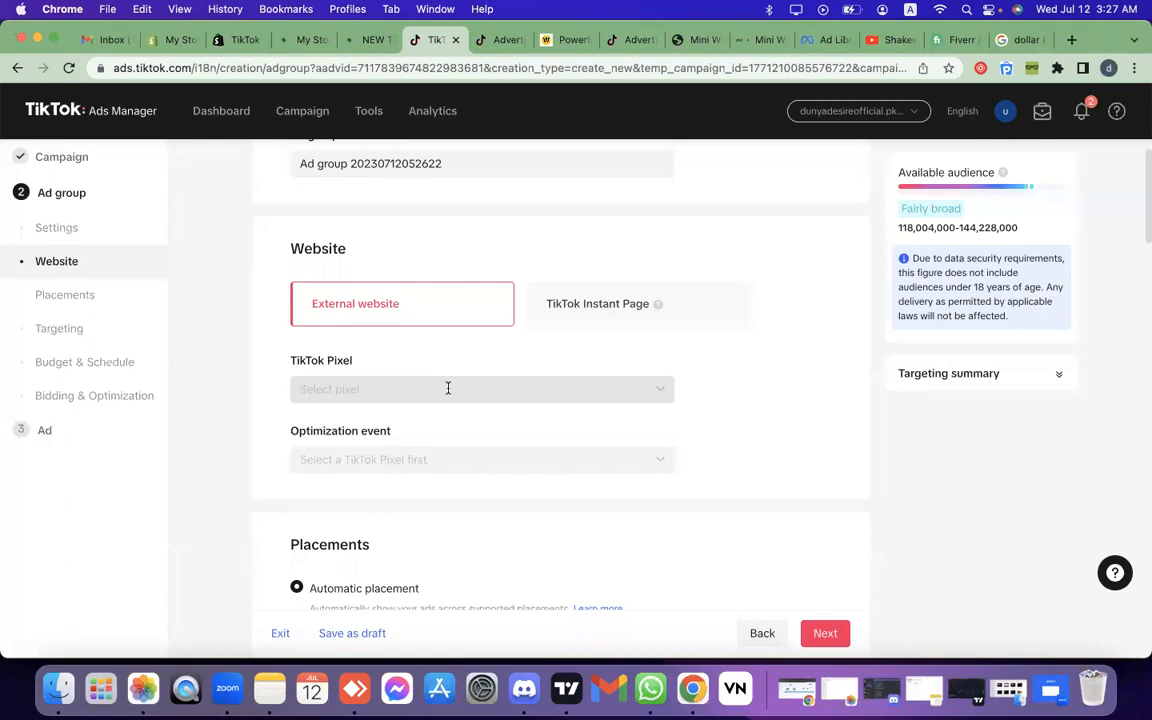
{"action": "scroll", "coordinate": [407, 213], "scroll_direction": "up", "scroll_amount": 1}
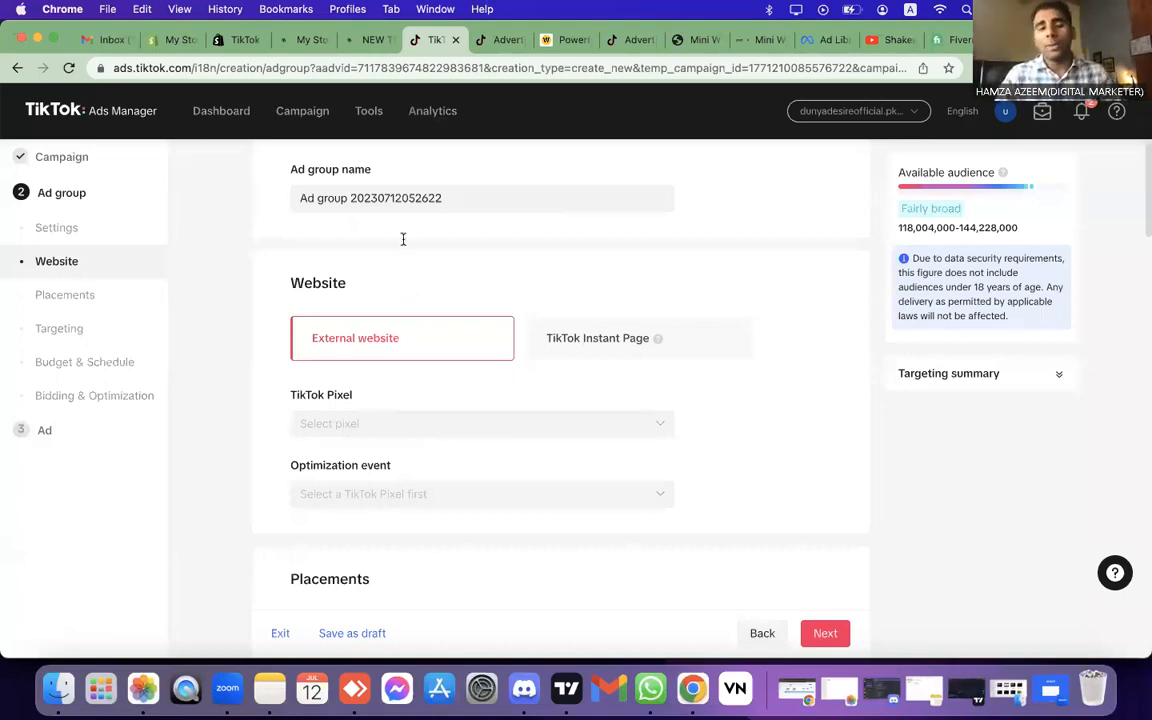
Step: Select the existing Shopify pixel as the TikTok Pixel for the ad group's external website
{"action": "scroll", "coordinate": [483, 321], "scroll_direction": "down", "scroll_amount": 1}
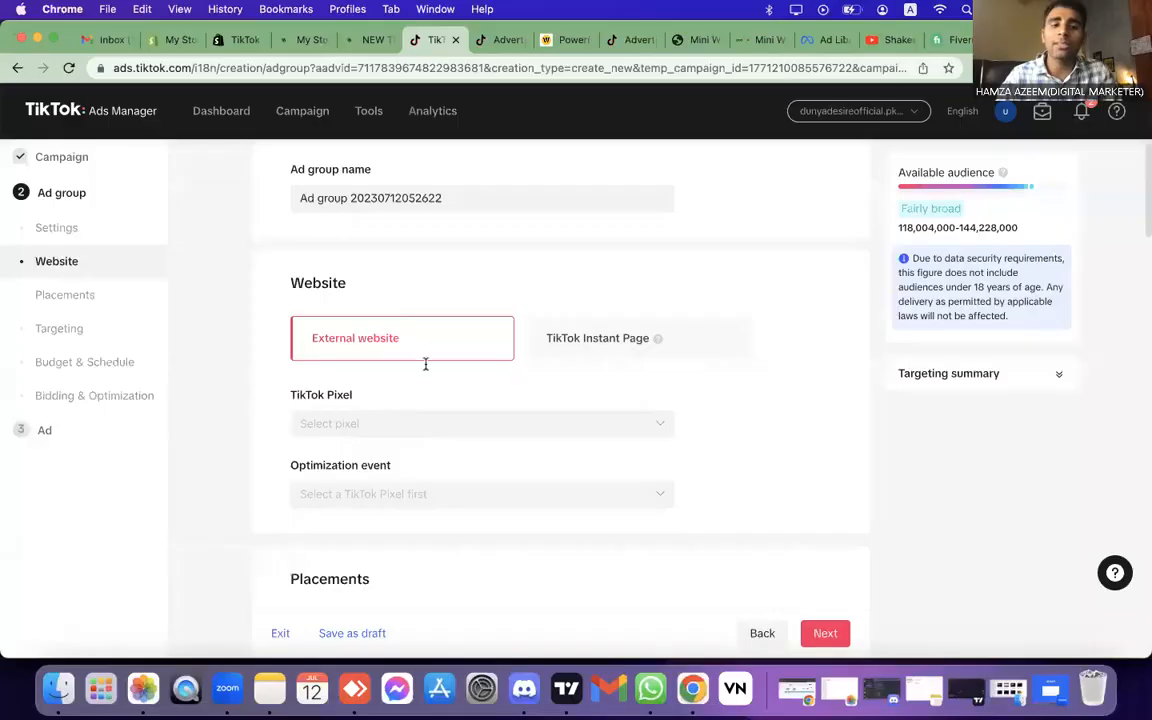
{"action": "scroll", "coordinate": [424, 363], "scroll_direction": "down", "scroll_amount": 1}
{"action": "left_click", "coordinate": [424, 363]}
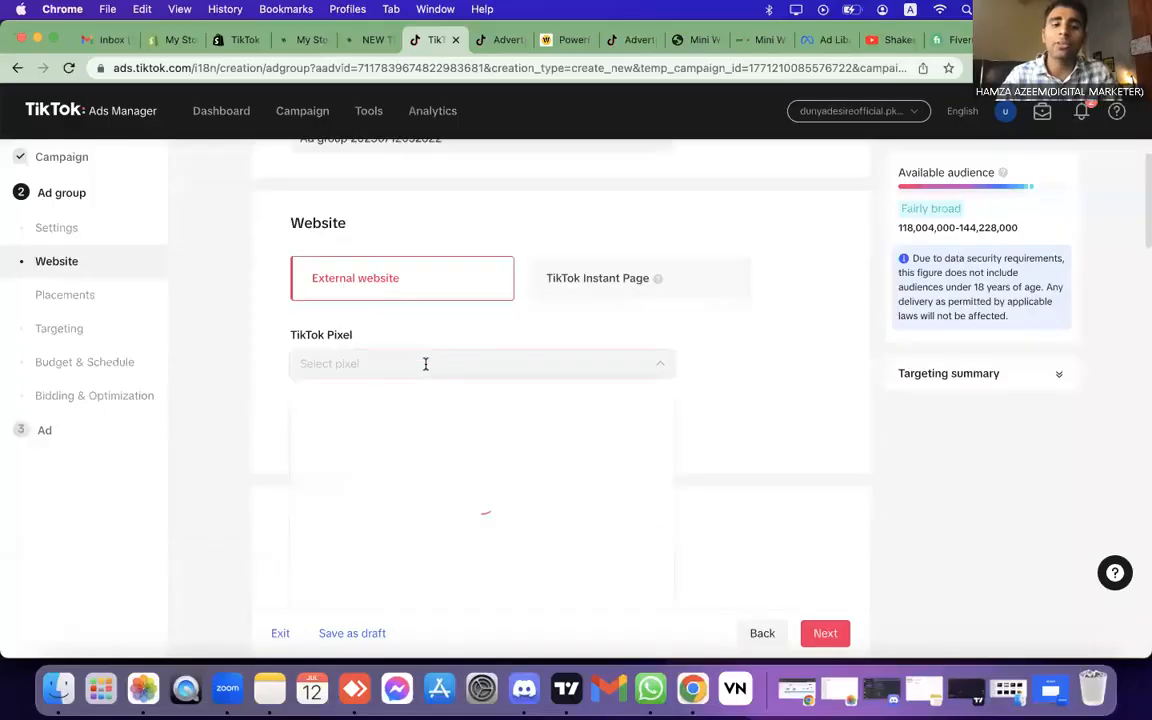
{"action": "left_click", "coordinate": [435, 441]}
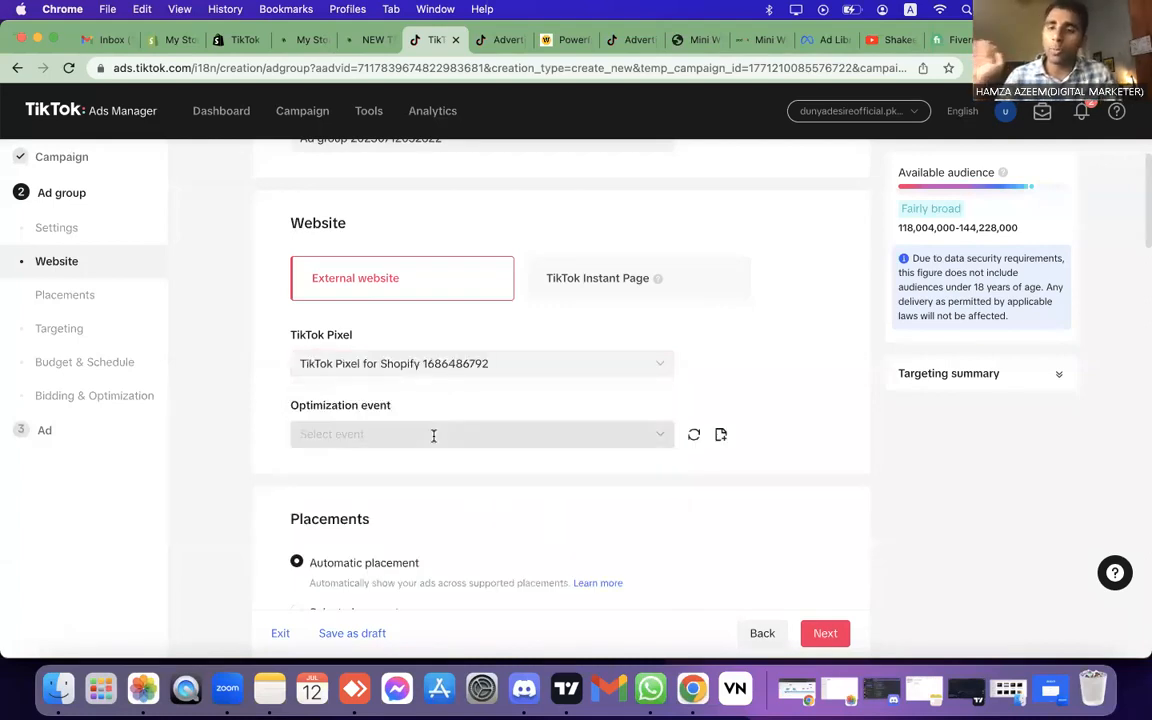
{"action": "left_click", "coordinate": [434, 362]}
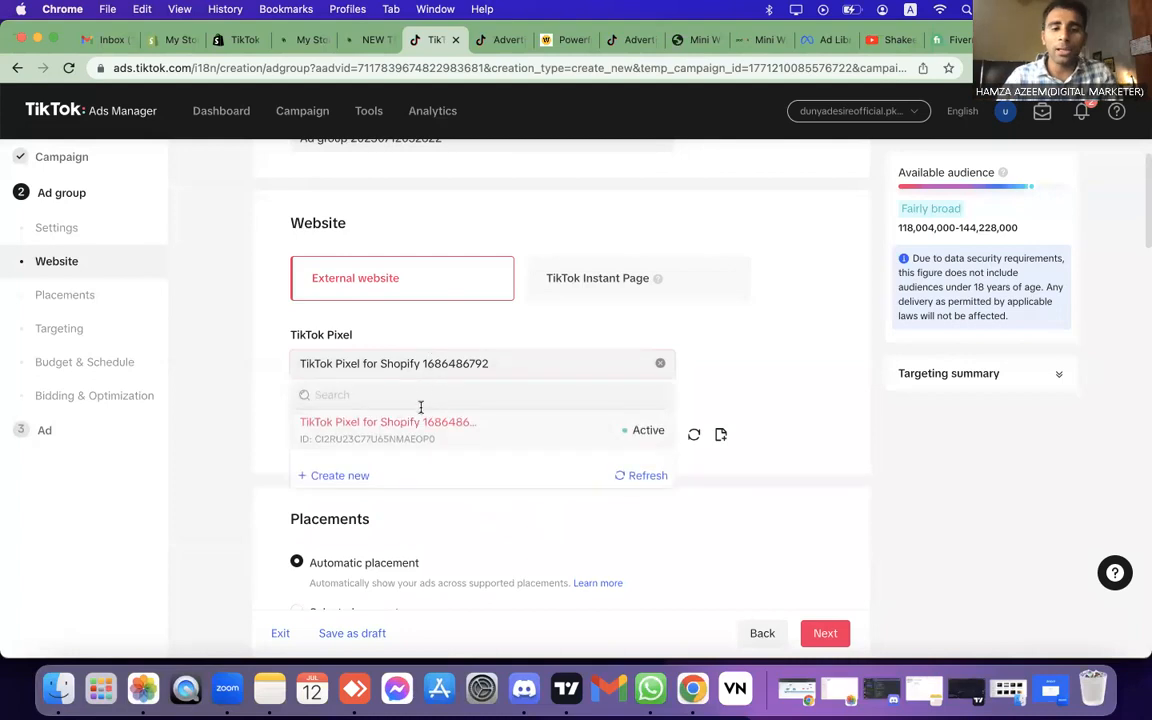
{"action": "left_click", "coordinate": [412, 427]}
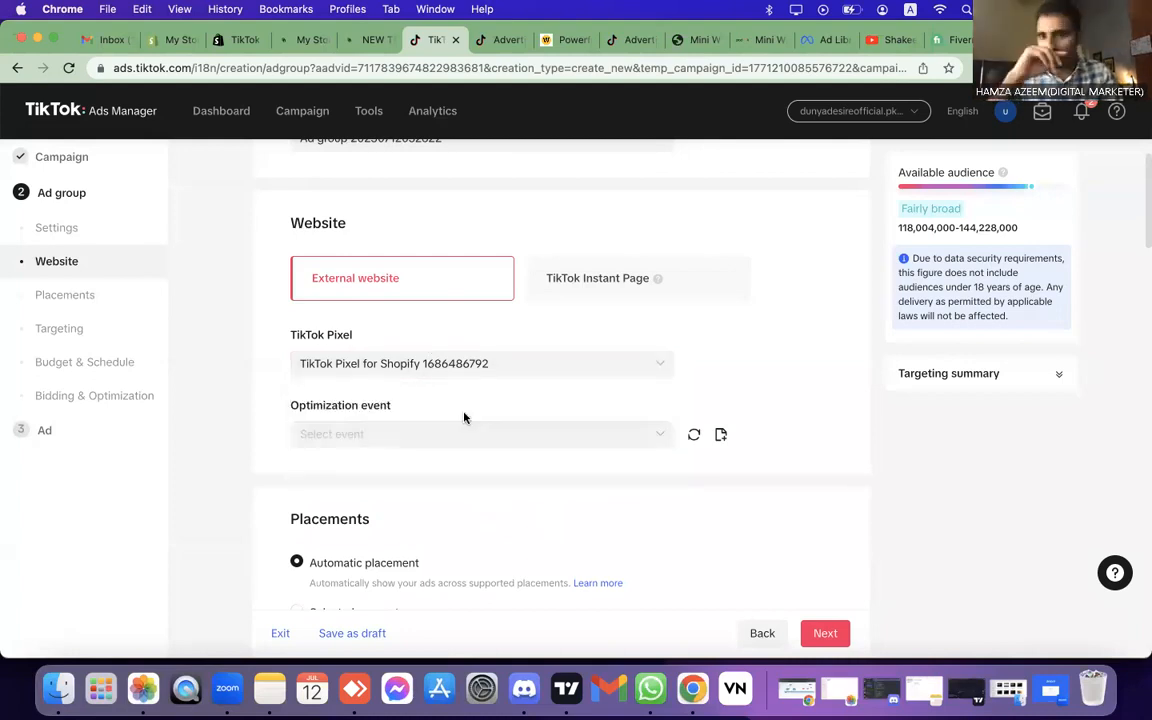
Step: Set the ad group's optimization event to Complete Payment
{"action": "left_click", "coordinate": [445, 433]}
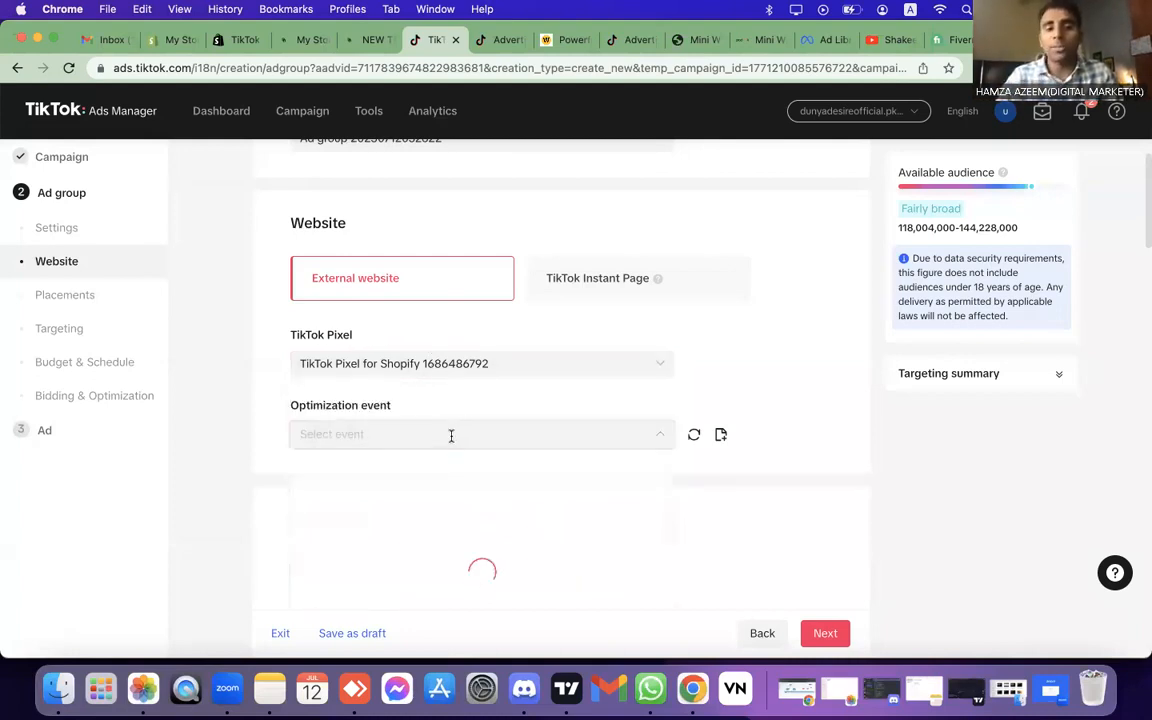
{"action": "scroll", "coordinate": [640, 424], "scroll_direction": "down", "scroll_amount": 2}
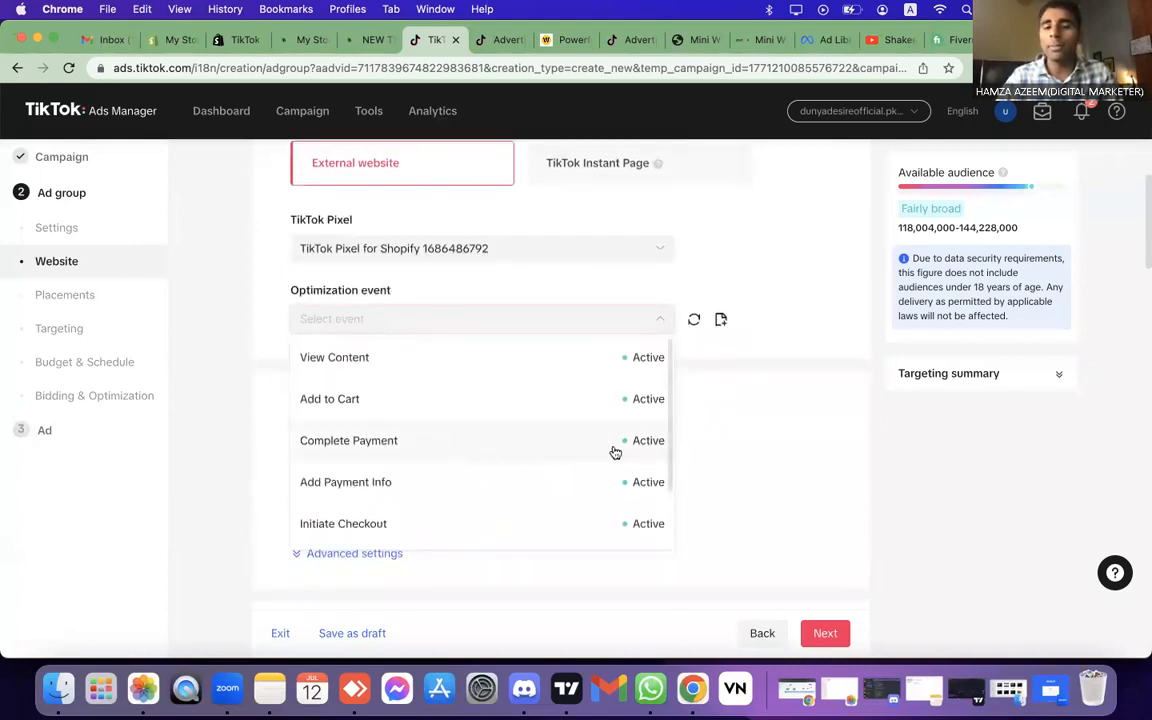
{"action": "left_click", "coordinate": [546, 454]}
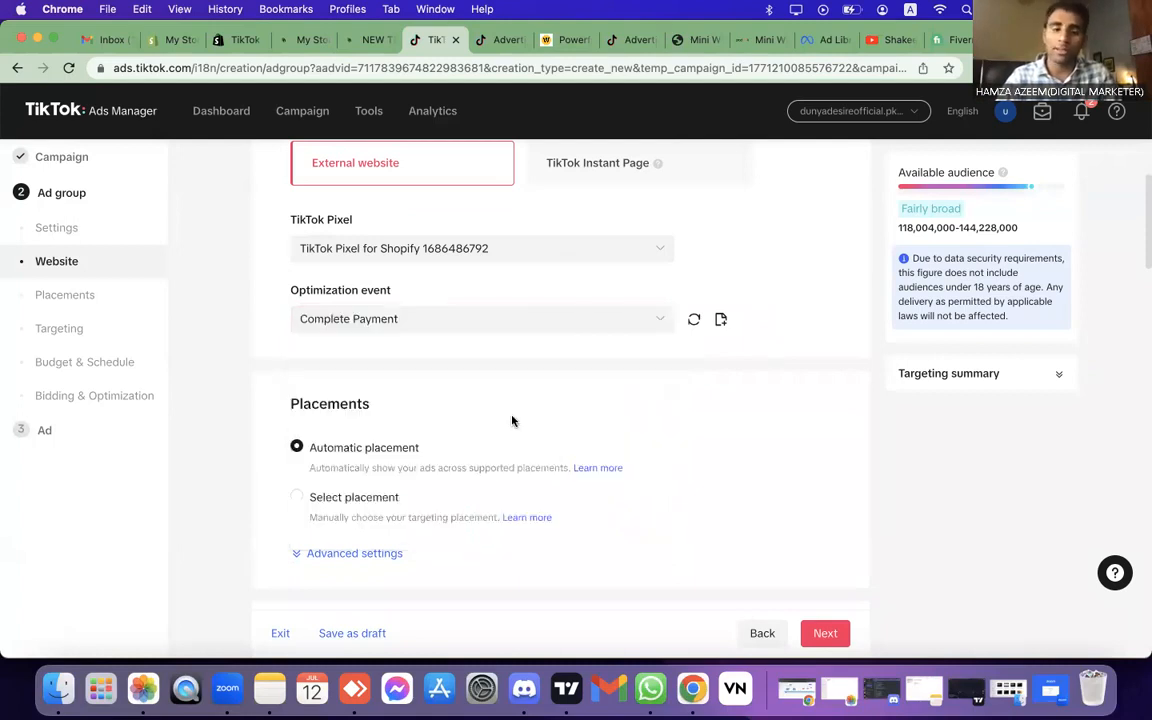
Step: Choose the ad placements manually, keeping TikTok with search results included and excluding Pangle
{"action": "scroll", "coordinate": [512, 416], "scroll_direction": "down", "scroll_amount": 2}
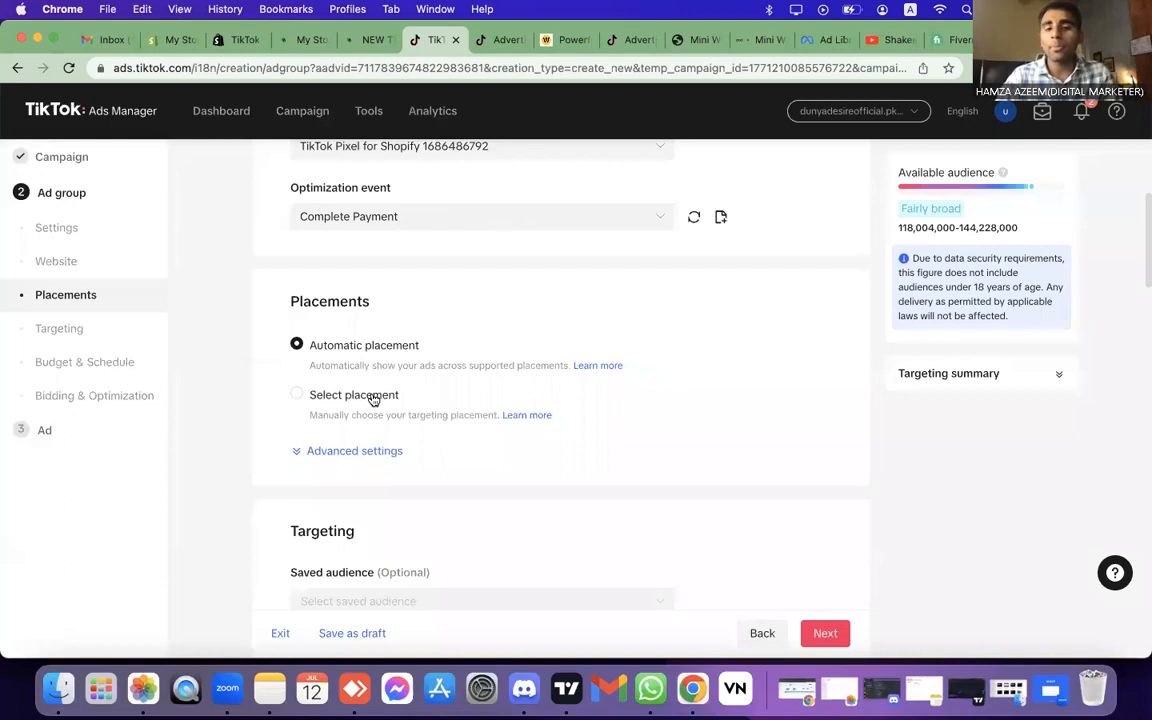
{"action": "left_click", "coordinate": [297, 398]}
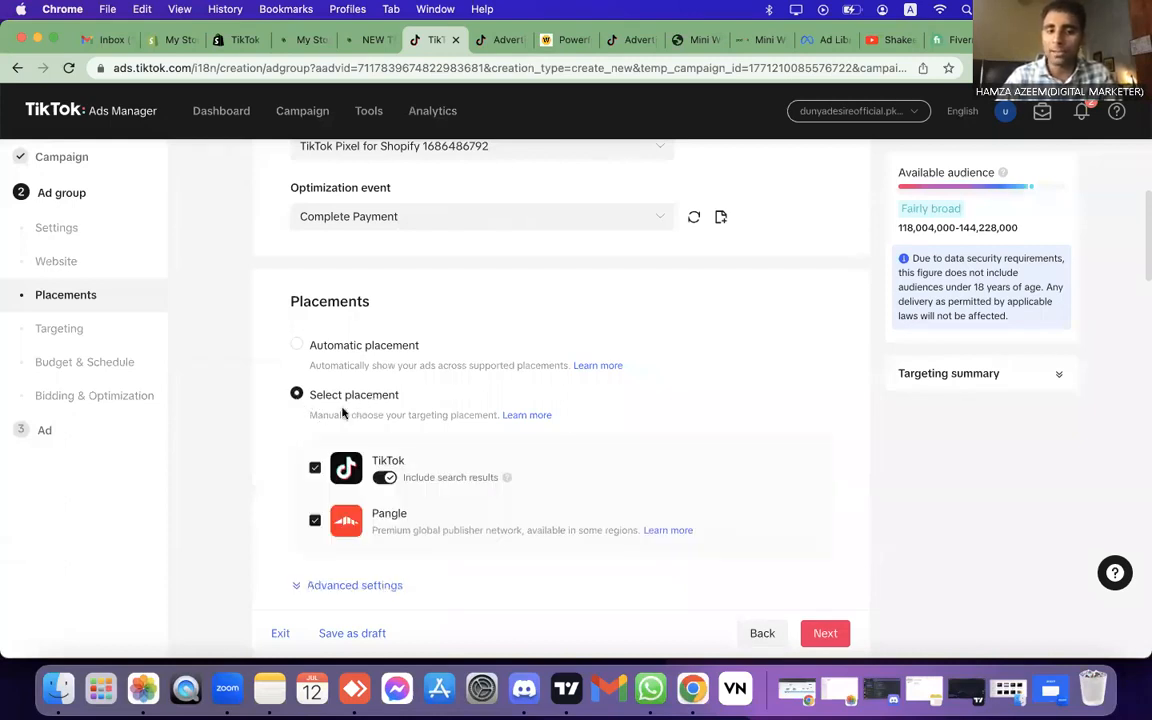
{"action": "scroll", "coordinate": [340, 440], "scroll_direction": "down", "scroll_amount": 1}
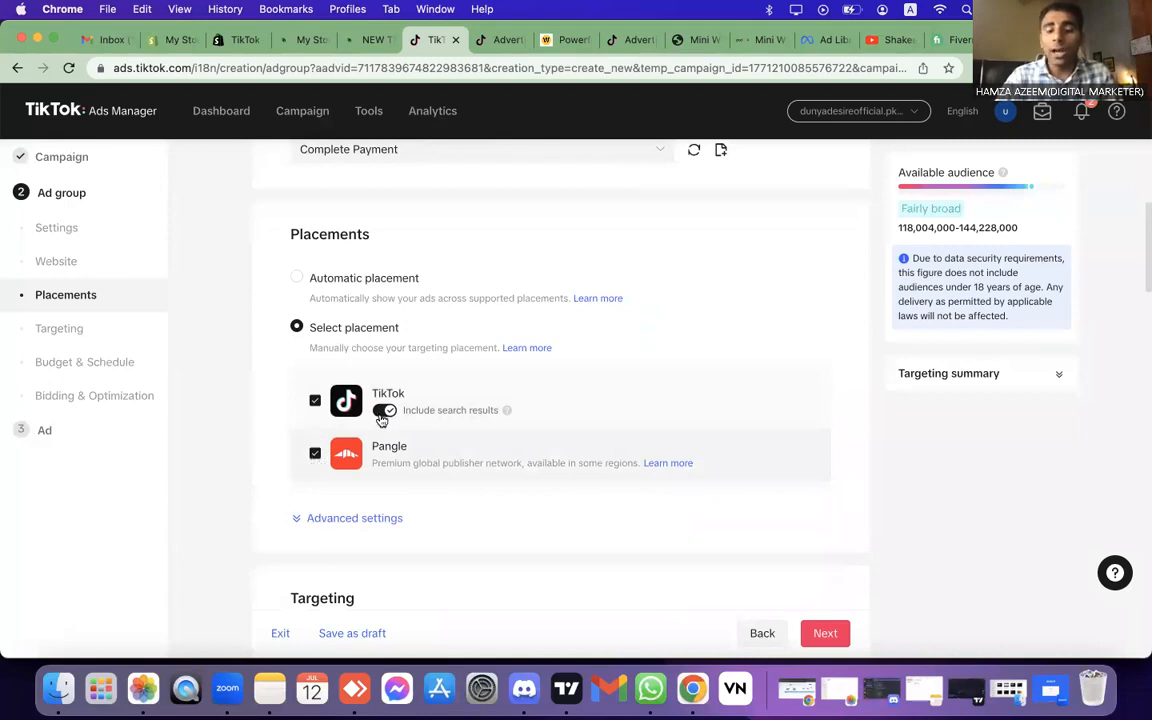
{"action": "left_click", "coordinate": [316, 404]}
{"action": "left_click", "coordinate": [316, 404]}
{"action": "left_click", "coordinate": [386, 412]}
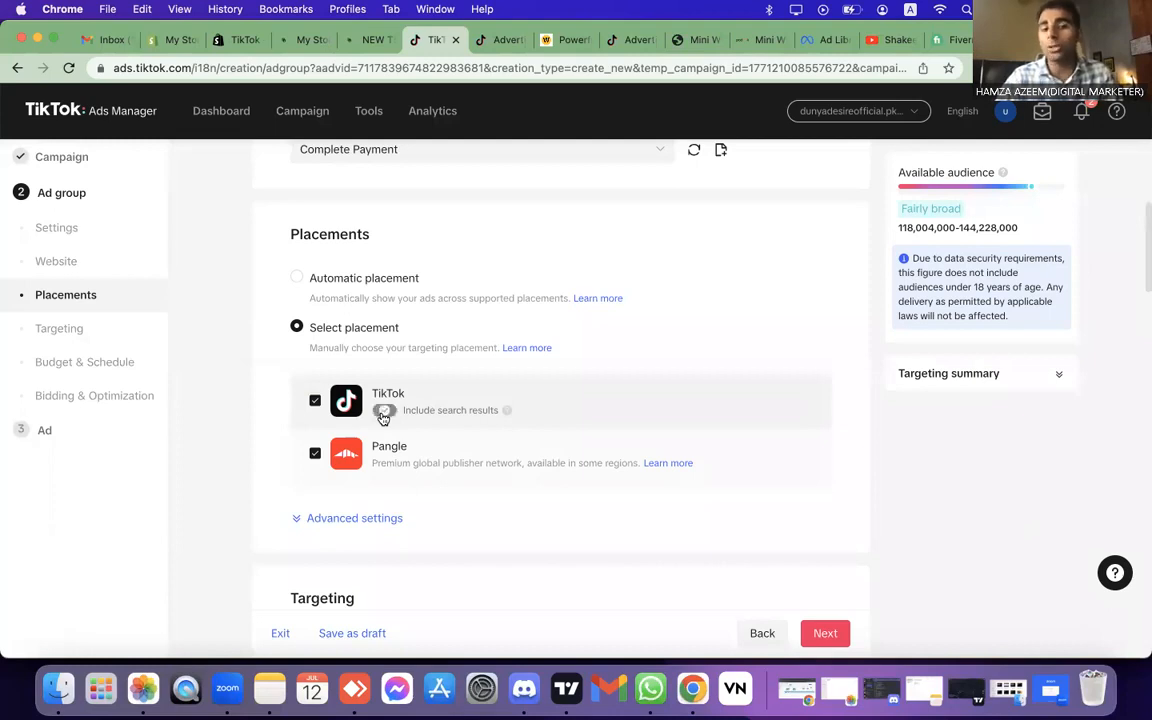
{"action": "left_click", "coordinate": [384, 412]}
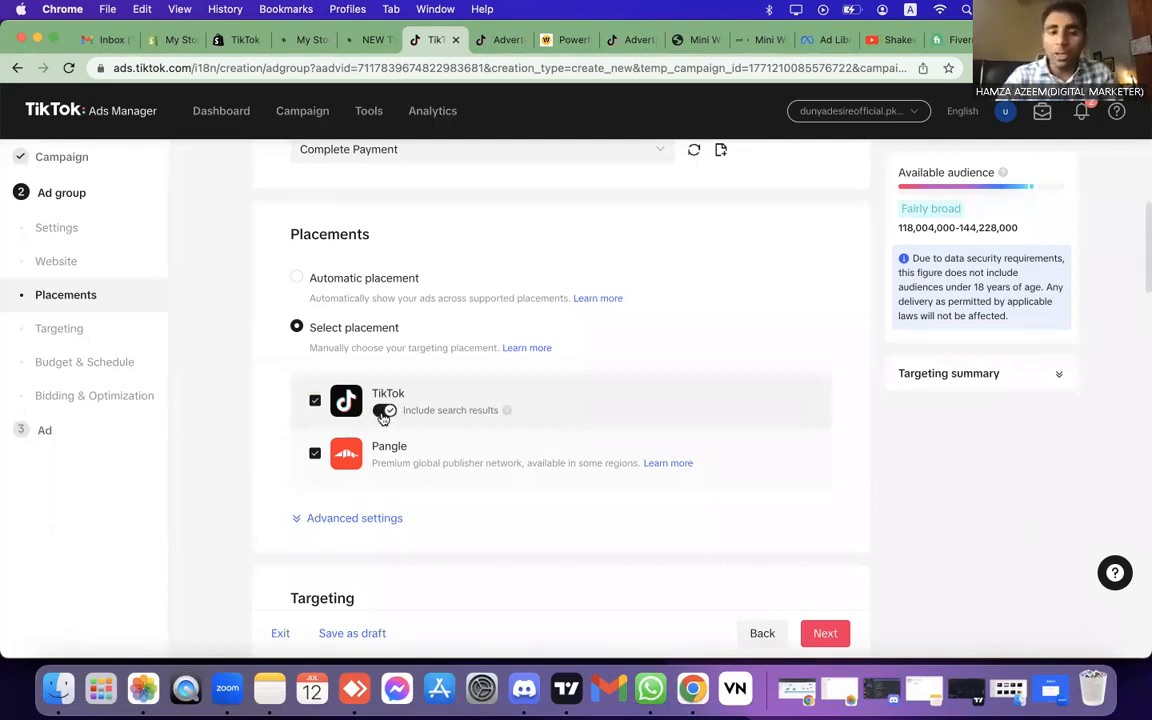
{"action": "left_click", "coordinate": [315, 454]}
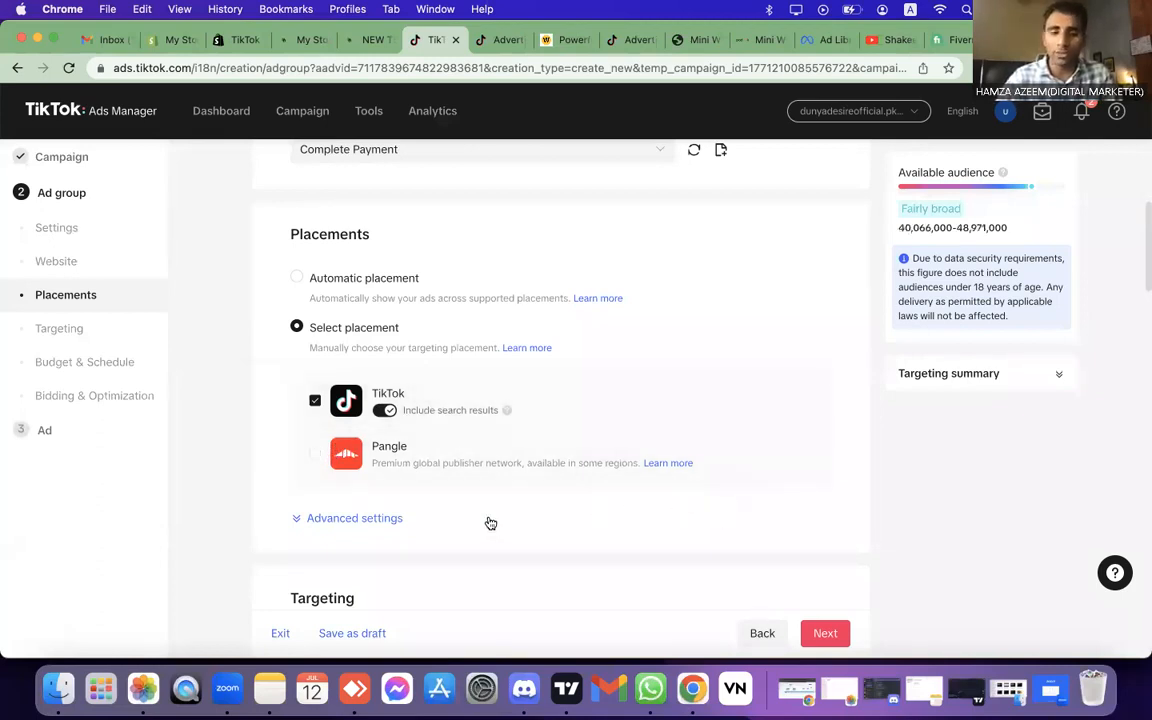
Step: Show the advanced placement settings and turn off user comments and video download for the ads
{"action": "scroll", "coordinate": [489, 523], "scroll_direction": "down", "scroll_amount": 1}
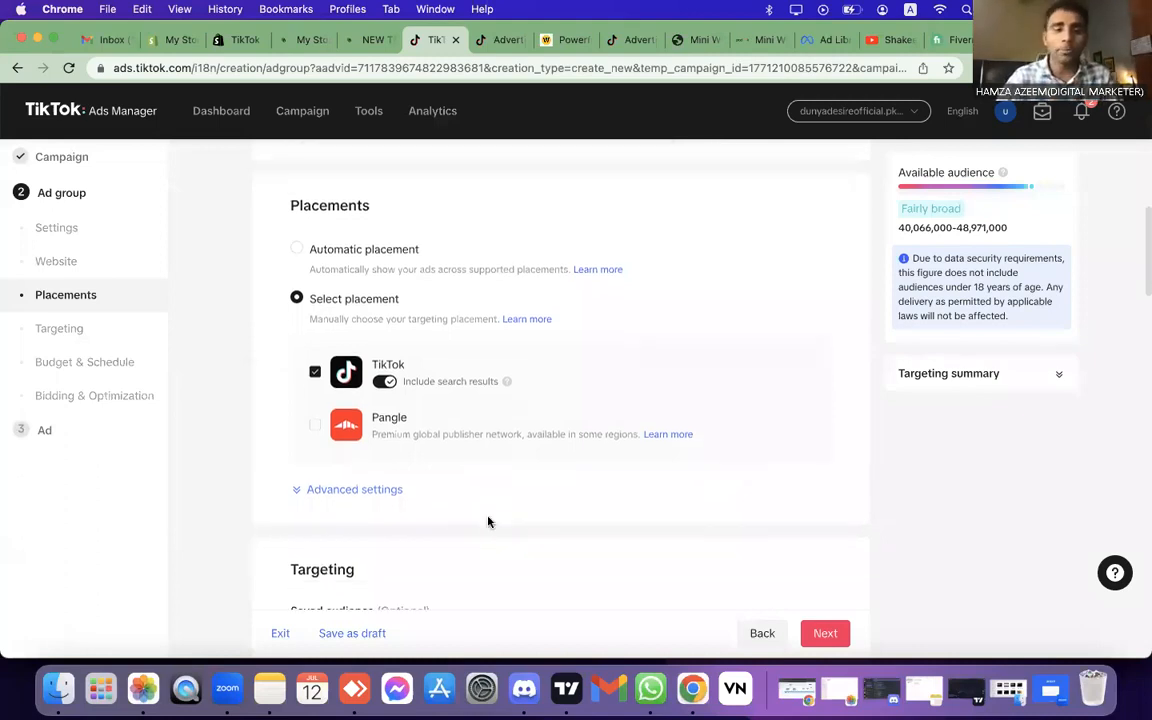
{"action": "left_click", "coordinate": [384, 490]}
{"action": "scroll", "coordinate": [384, 498], "scroll_direction": "down", "scroll_amount": 1}
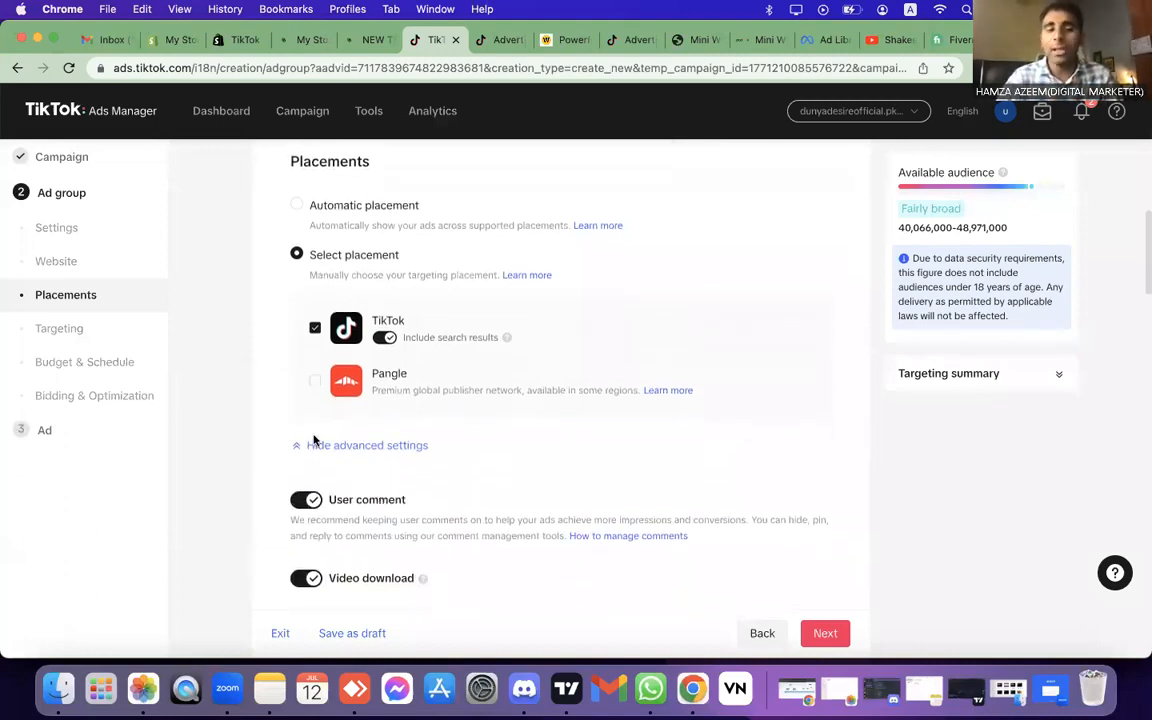
{"action": "scroll", "coordinate": [314, 438], "scroll_direction": "down", "scroll_amount": 1}
{"action": "scroll", "coordinate": [314, 437], "scroll_direction": "up", "scroll_amount": 1}
{"action": "scroll", "coordinate": [314, 386], "scroll_direction": "down", "scroll_amount": 1}
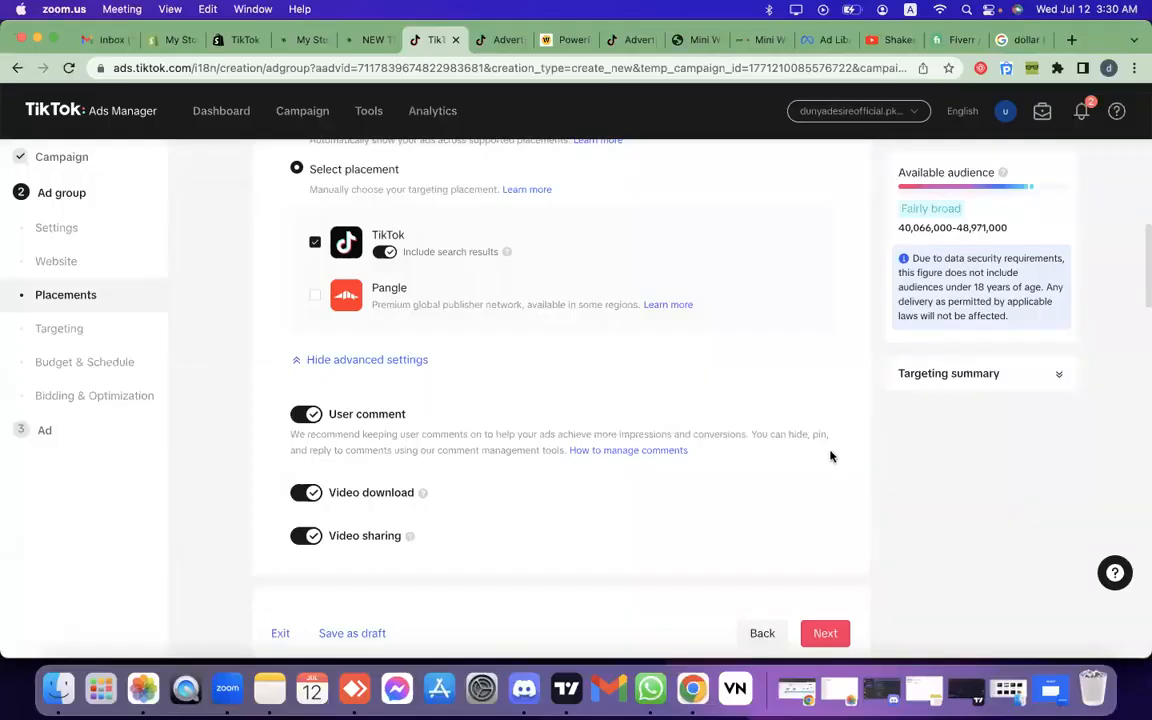
{"action": "scroll", "coordinate": [576, 378], "scroll_direction": "down", "scroll_amount": 2}
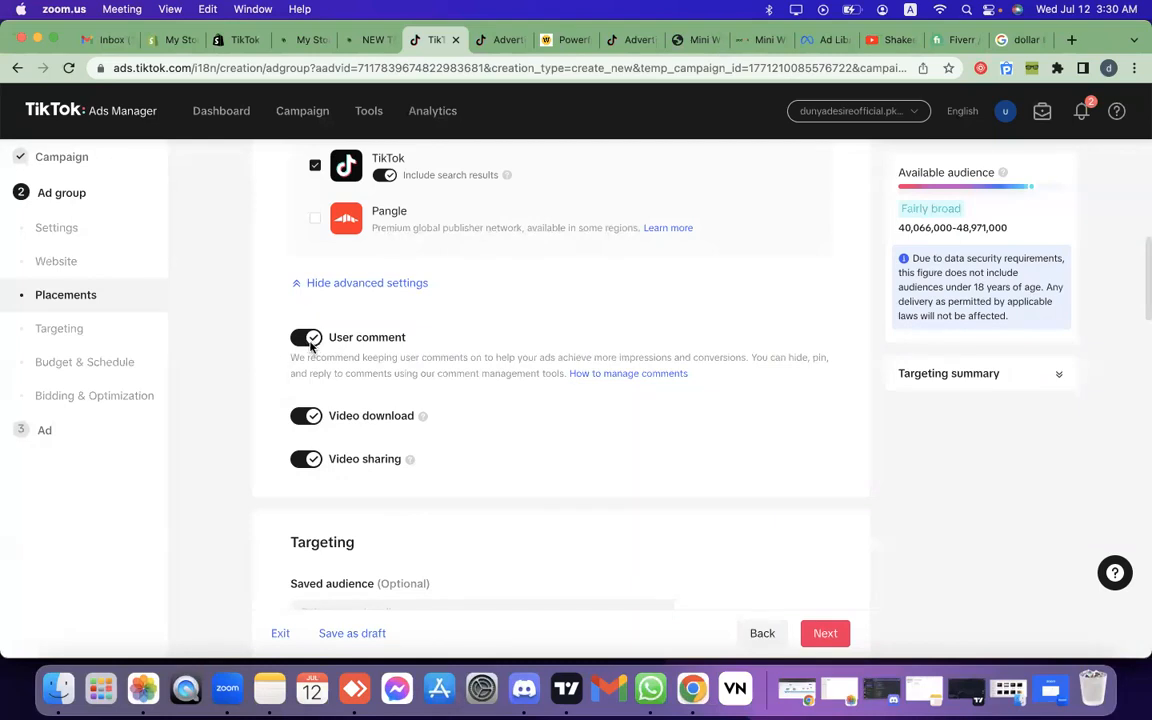
{"action": "scroll", "coordinate": [310, 343], "scroll_direction": "up", "scroll_amount": 5}
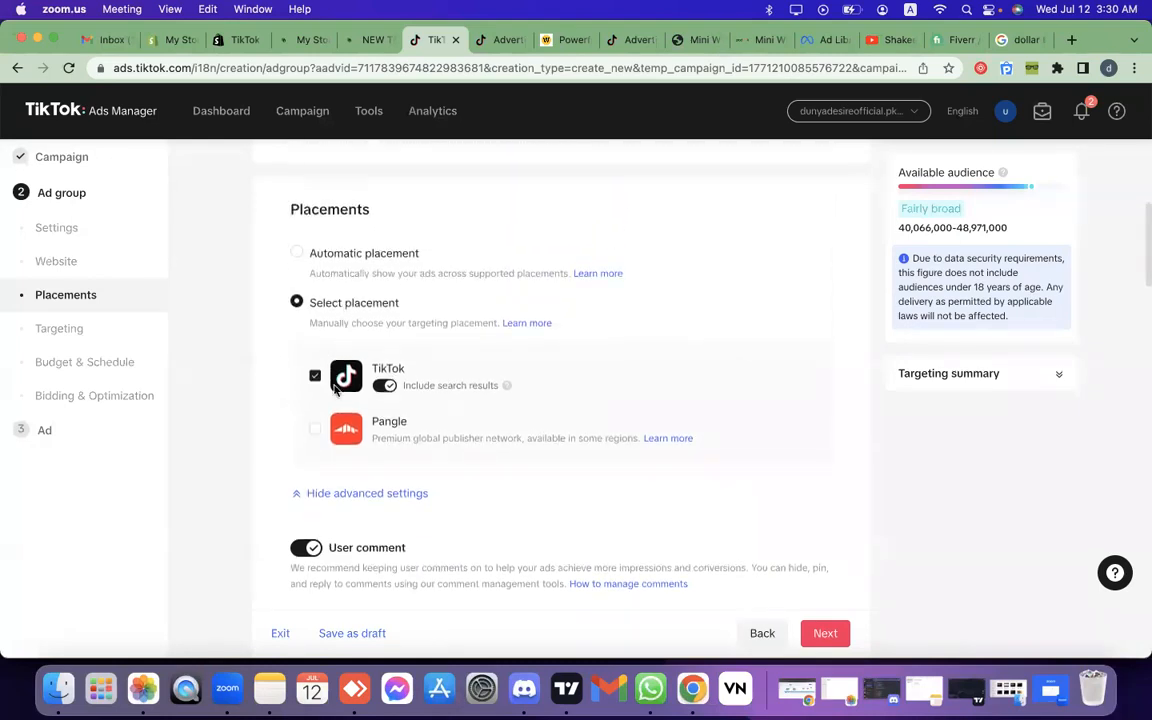
{"action": "scroll", "coordinate": [335, 385], "scroll_direction": "down", "scroll_amount": 2}
{"action": "scroll", "coordinate": [335, 390], "scroll_direction": "down", "scroll_amount": 4}
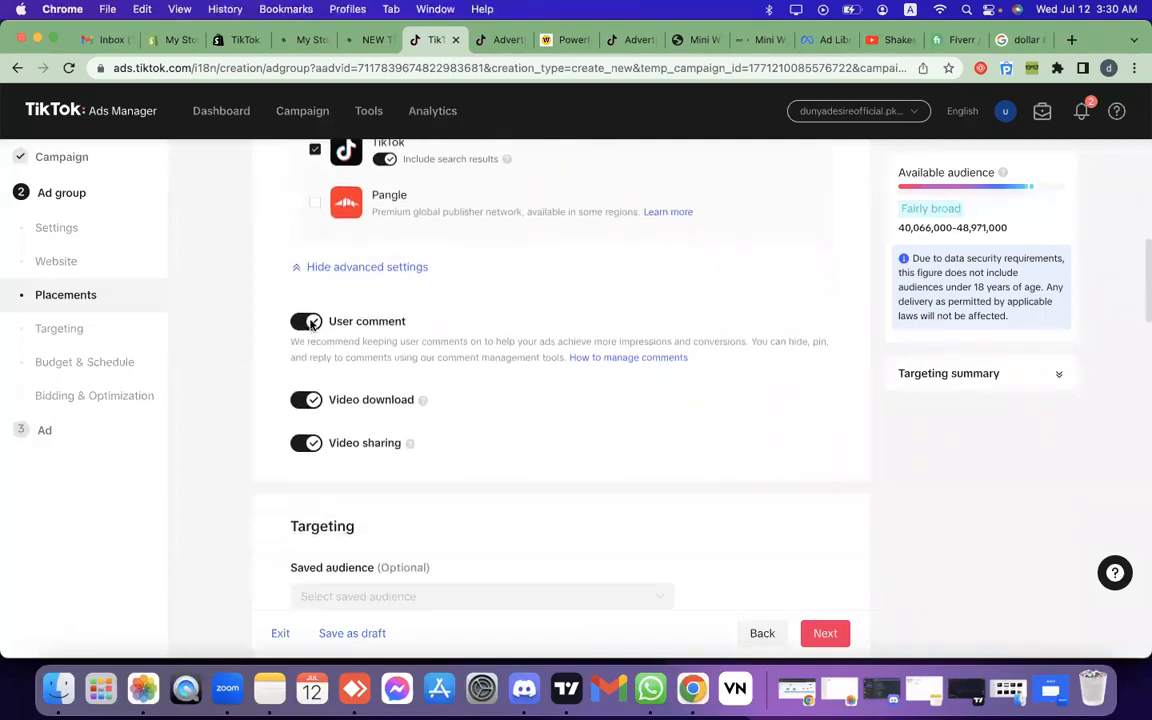
{"action": "left_click", "coordinate": [305, 321]}
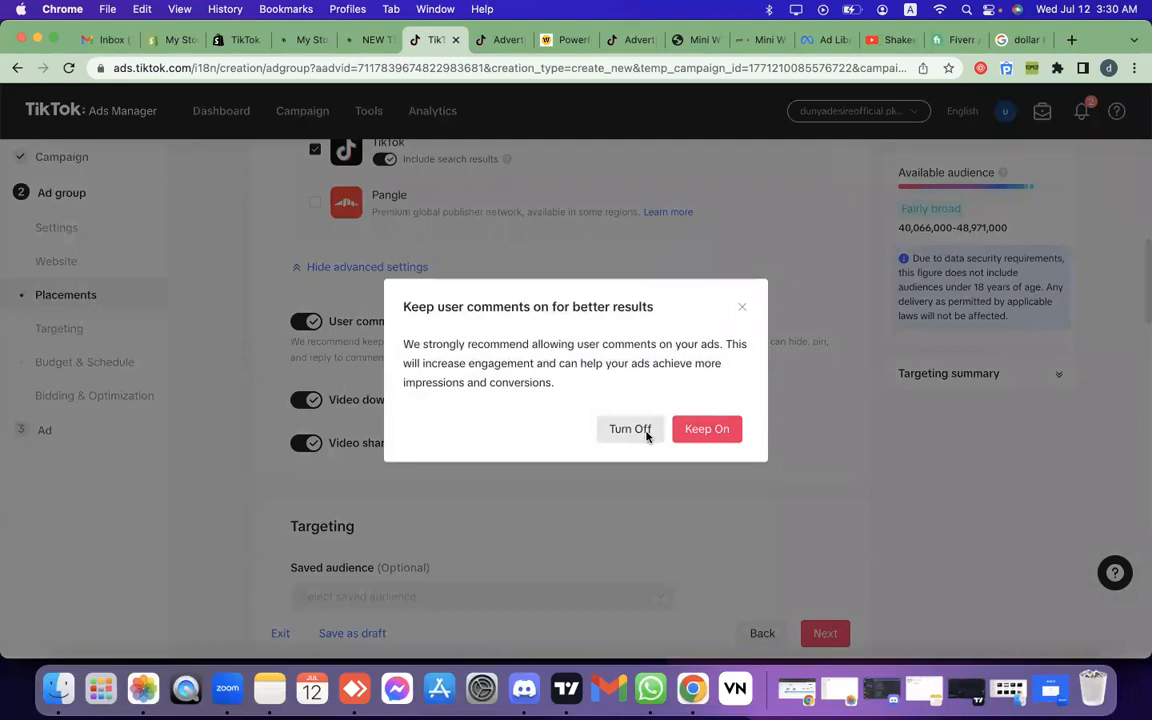
{"action": "left_click", "coordinate": [630, 429]}
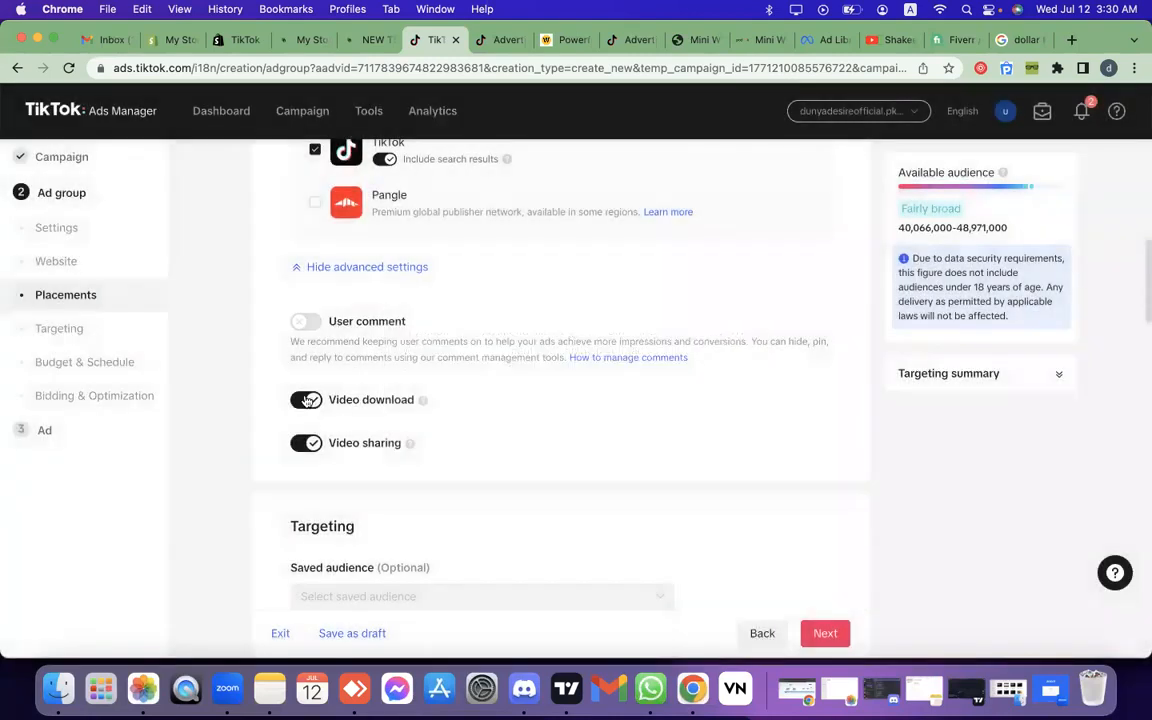
{"action": "left_click", "coordinate": [307, 400]}
Step: Keep custom targeting and remove Vietnam from the ad group's target locations
{"action": "scroll", "coordinate": [315, 442], "scroll_direction": "down", "scroll_amount": 3}
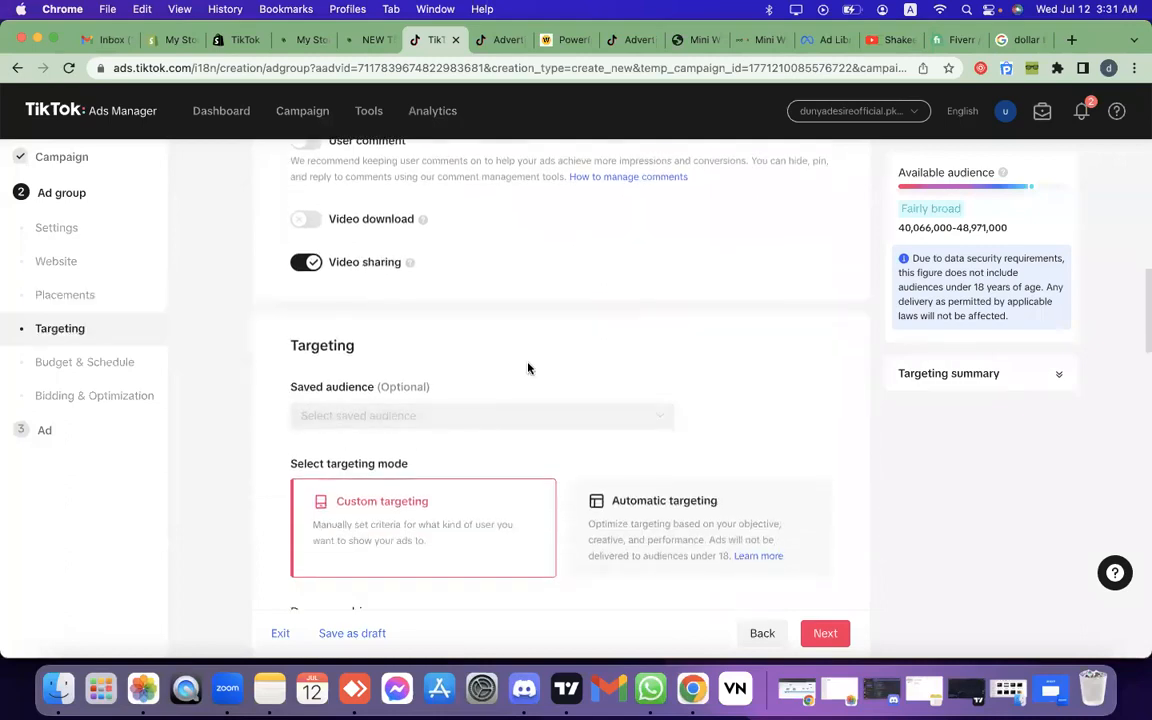
{"action": "scroll", "coordinate": [530, 368], "scroll_direction": "down", "scroll_amount": 2}
{"action": "scroll", "coordinate": [584, 442], "scroll_direction": "down", "scroll_amount": 1}
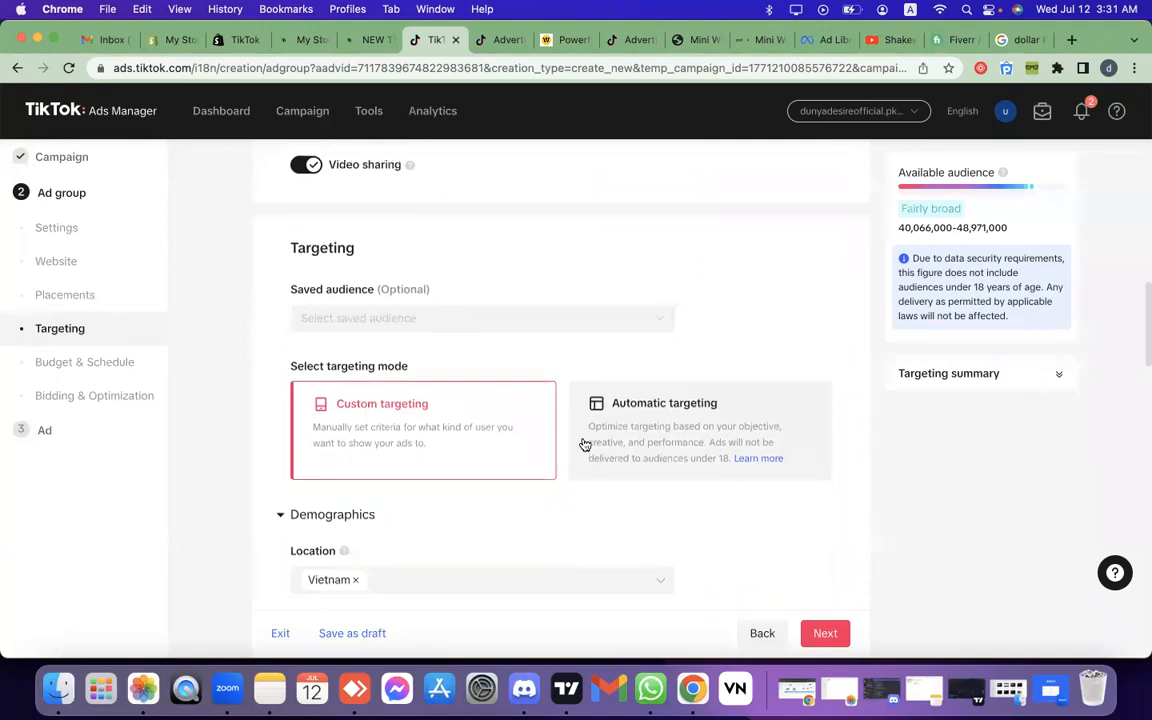
{"action": "scroll", "coordinate": [464, 374], "scroll_direction": "down", "scroll_amount": 1}
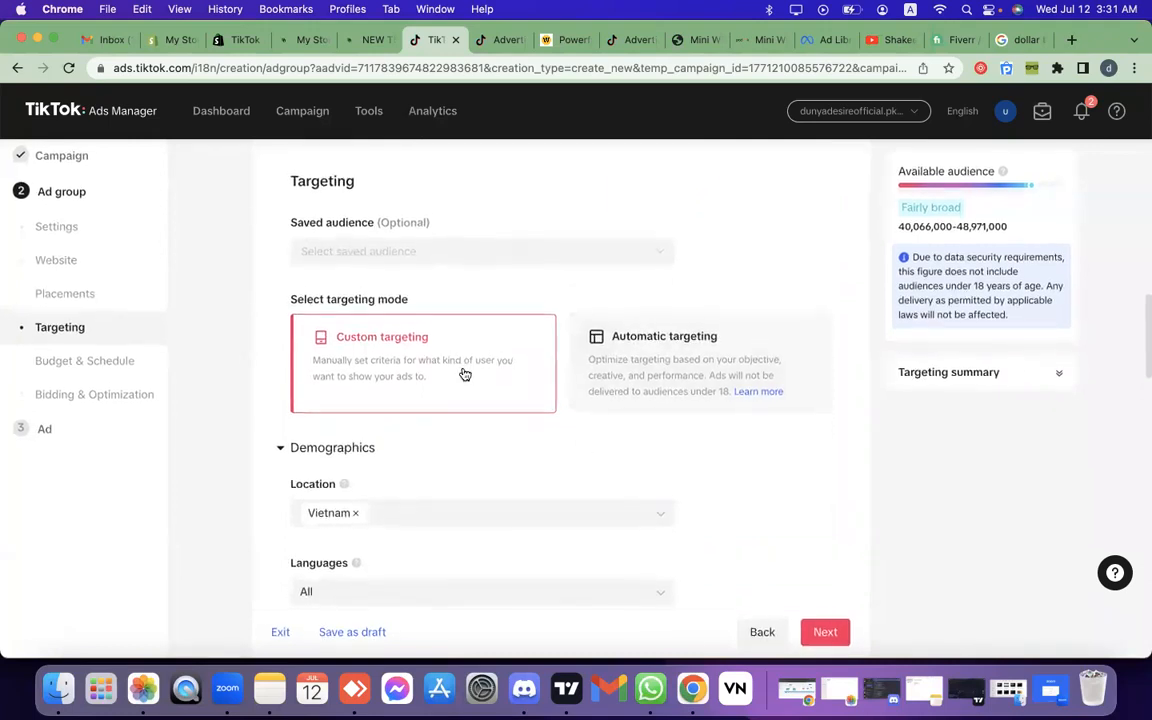
{"action": "scroll", "coordinate": [464, 374], "scroll_direction": "down", "scroll_amount": 3}
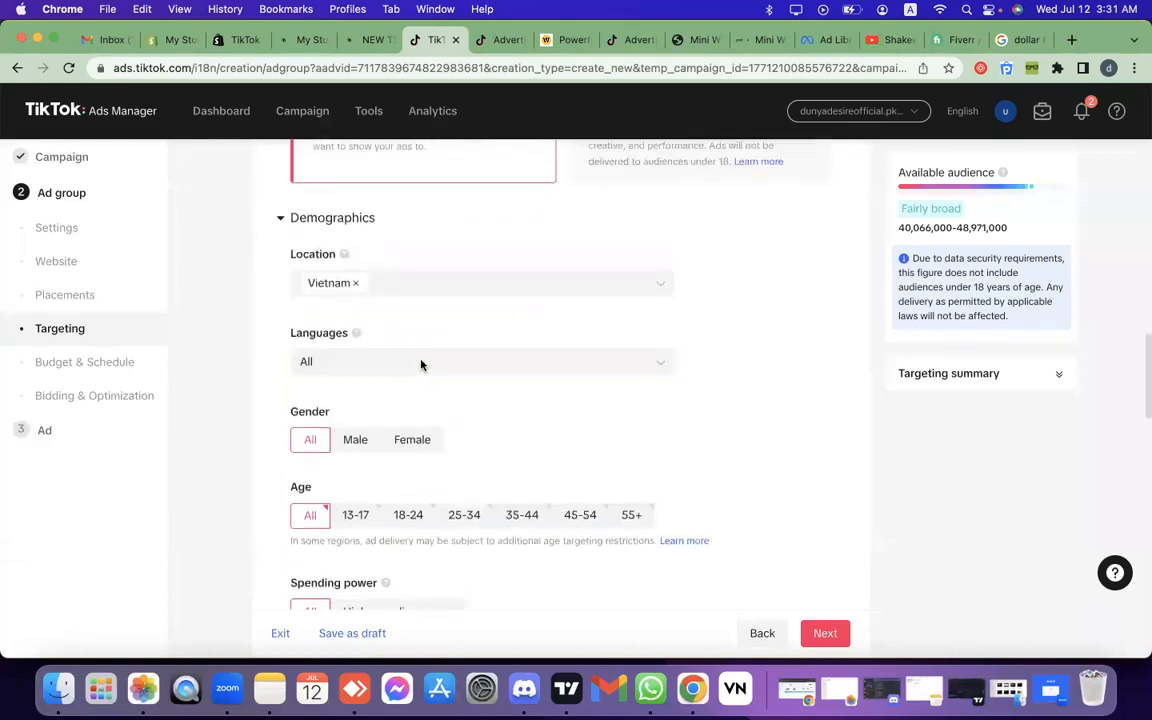
{"action": "scroll", "coordinate": [380, 339], "scroll_direction": "up", "scroll_amount": 1}
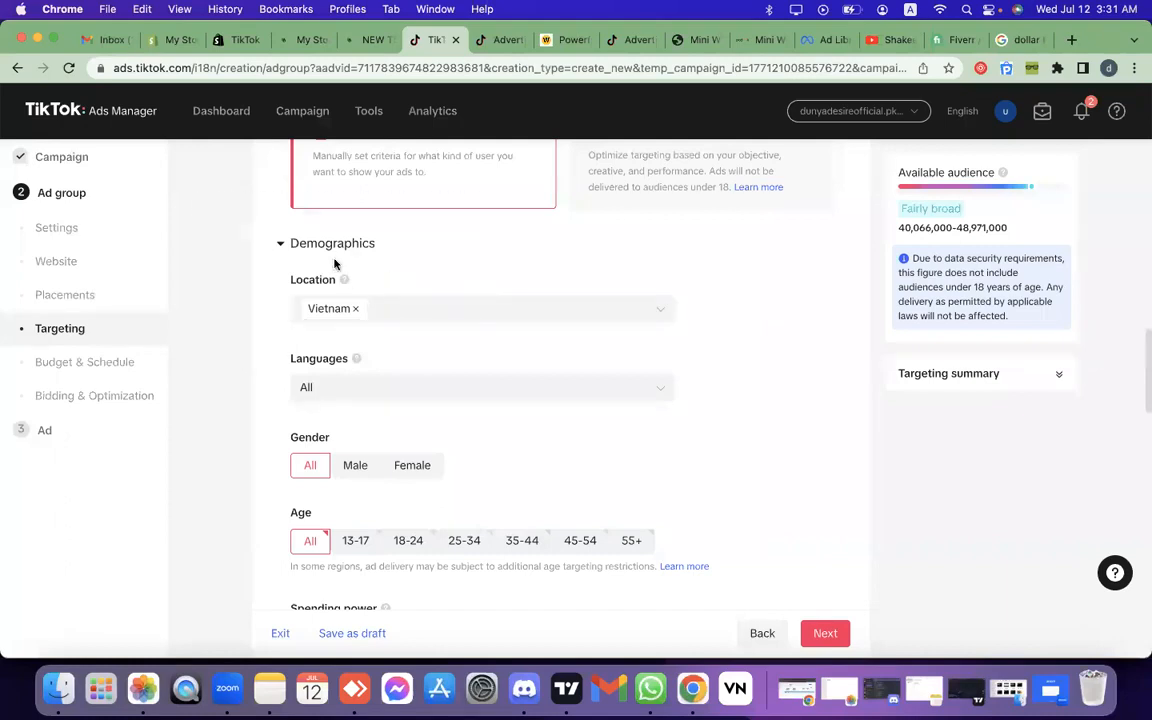
{"action": "left_click", "coordinate": [355, 309]}
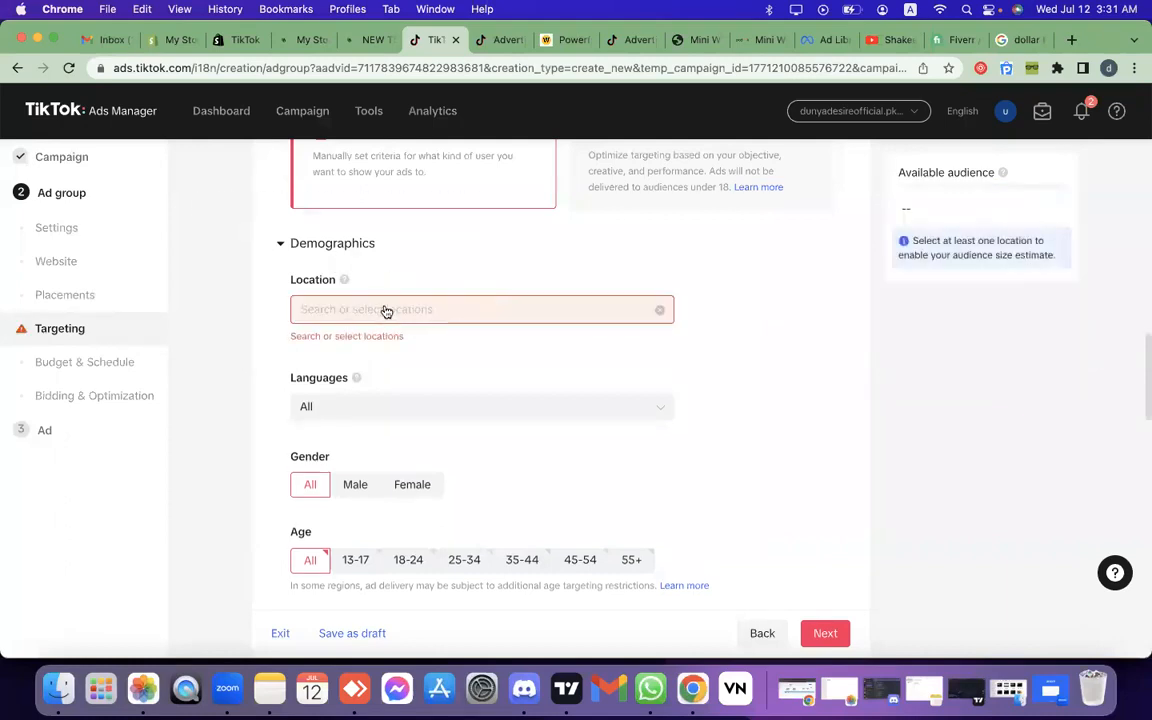
Step: Search the target locations for "pakistan" and select Pakistan
{"action": "left_click", "coordinate": [380, 314]}
{"action": "left_click", "coordinate": [380, 315]}
{"action": "left_click", "coordinate": [380, 315]}
{"action": "left_click", "coordinate": [366, 340]}
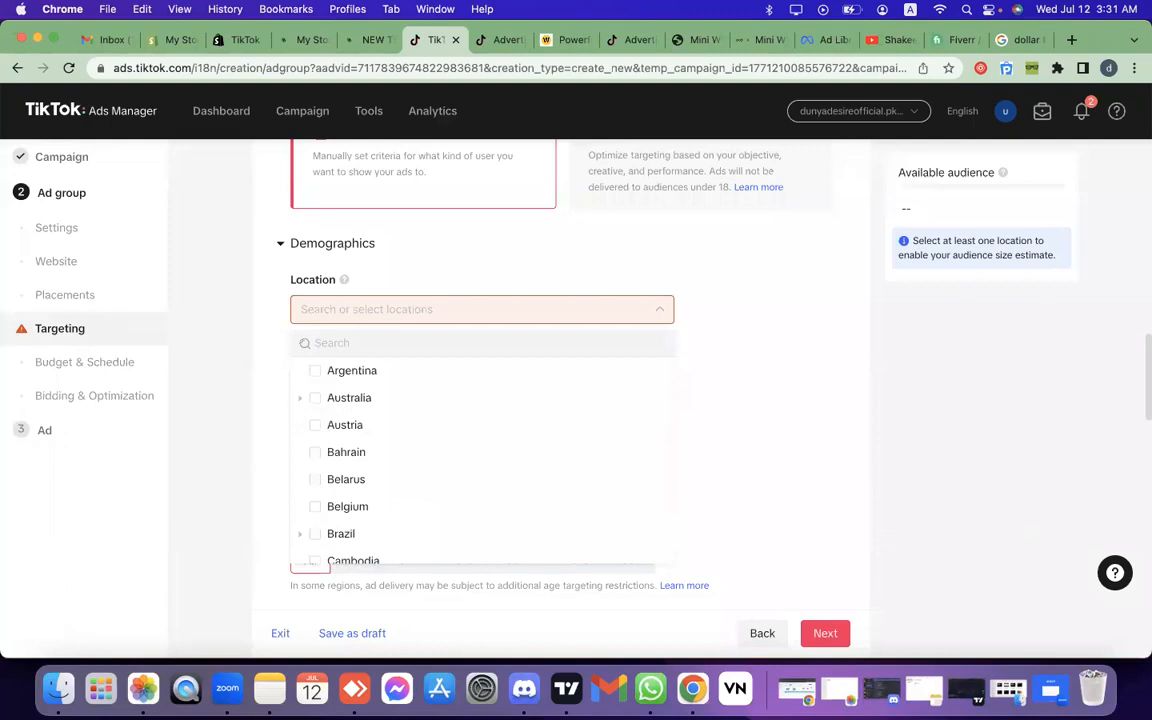
{"action": "type", "text": "pakistan"}
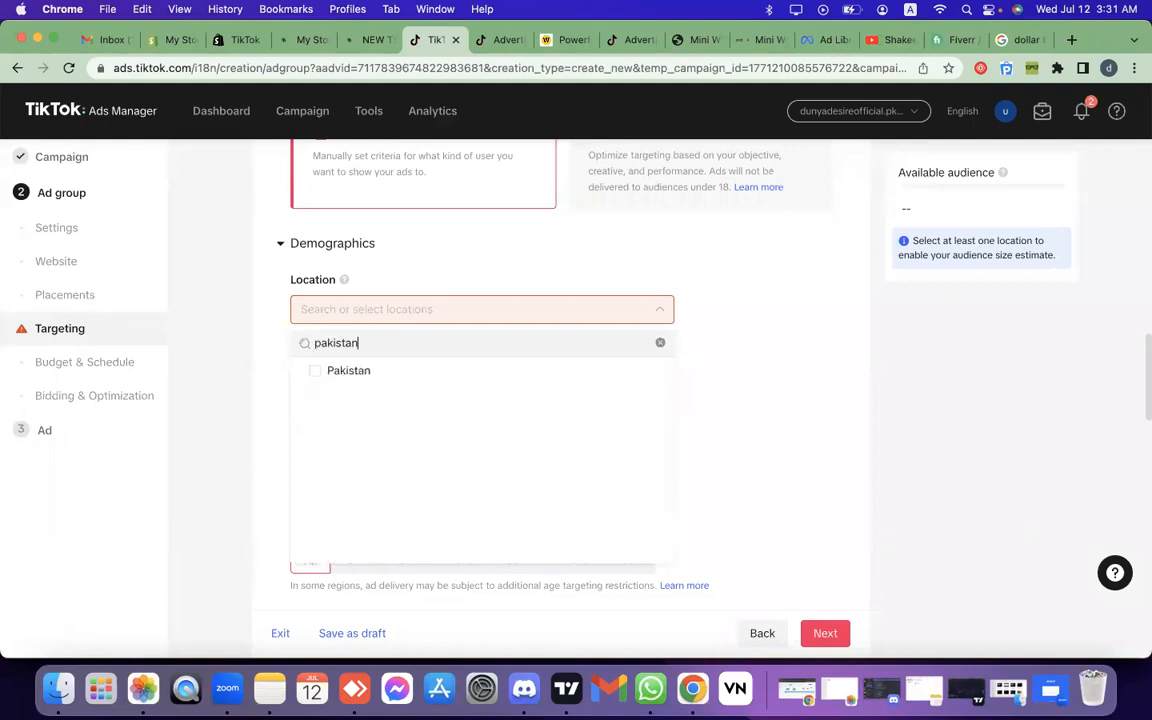
{"action": "left_click", "coordinate": [321, 378]}
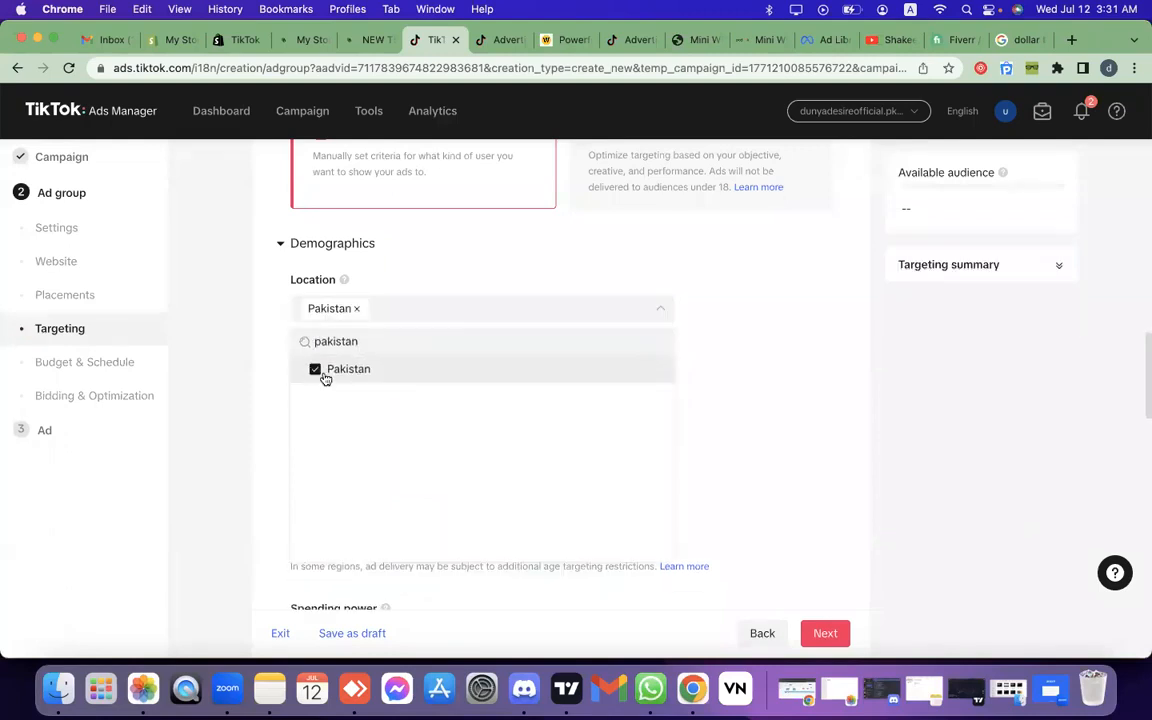
{"action": "left_click", "coordinate": [758, 413]}
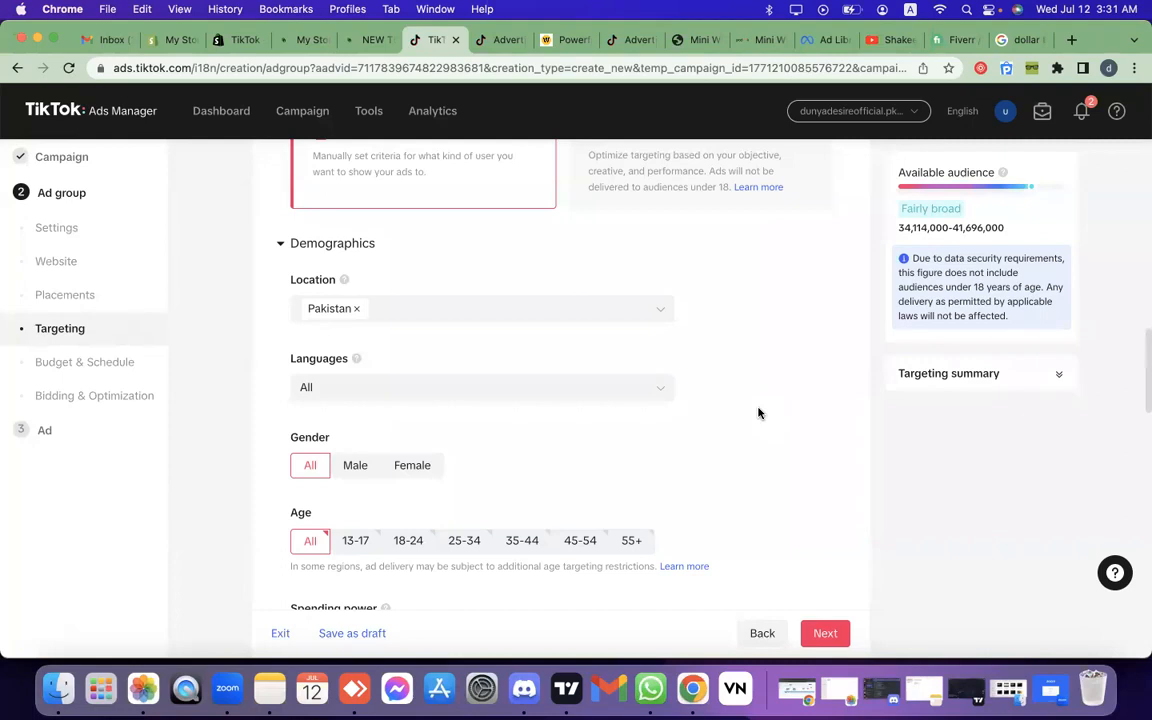
Step: Clear Pakistan from the target locations and reselect it from the full country list
{"action": "left_click", "coordinate": [416, 314]}
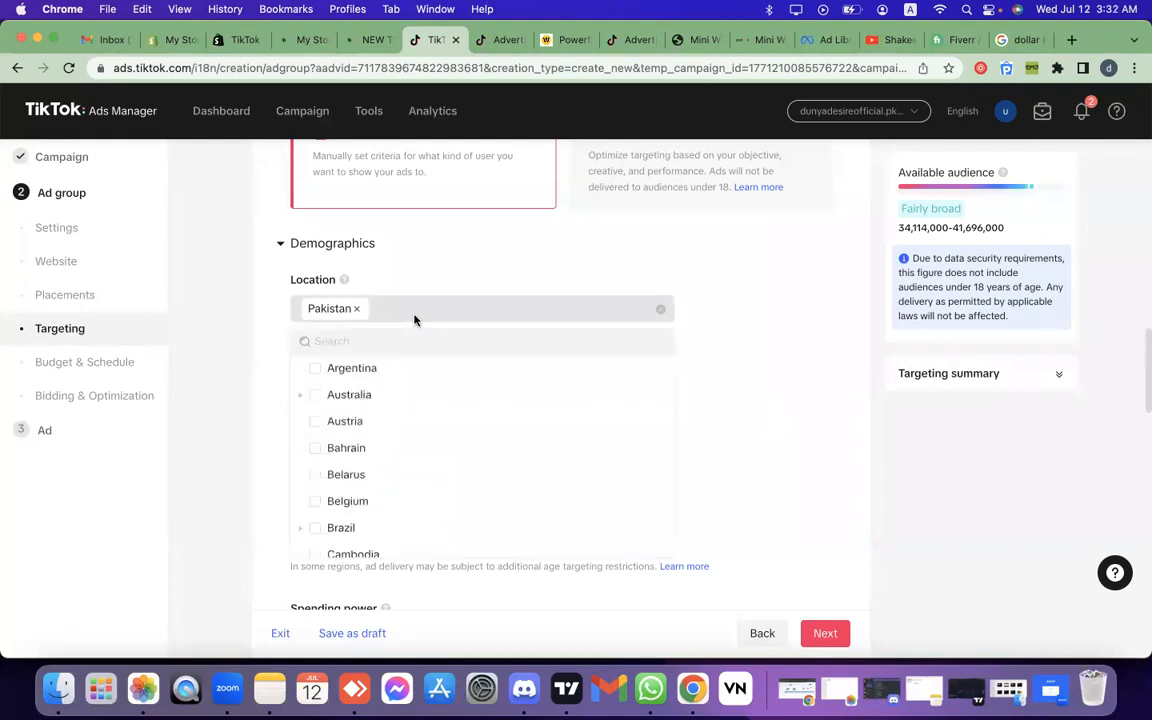
{"action": "left_click", "coordinate": [356, 310]}
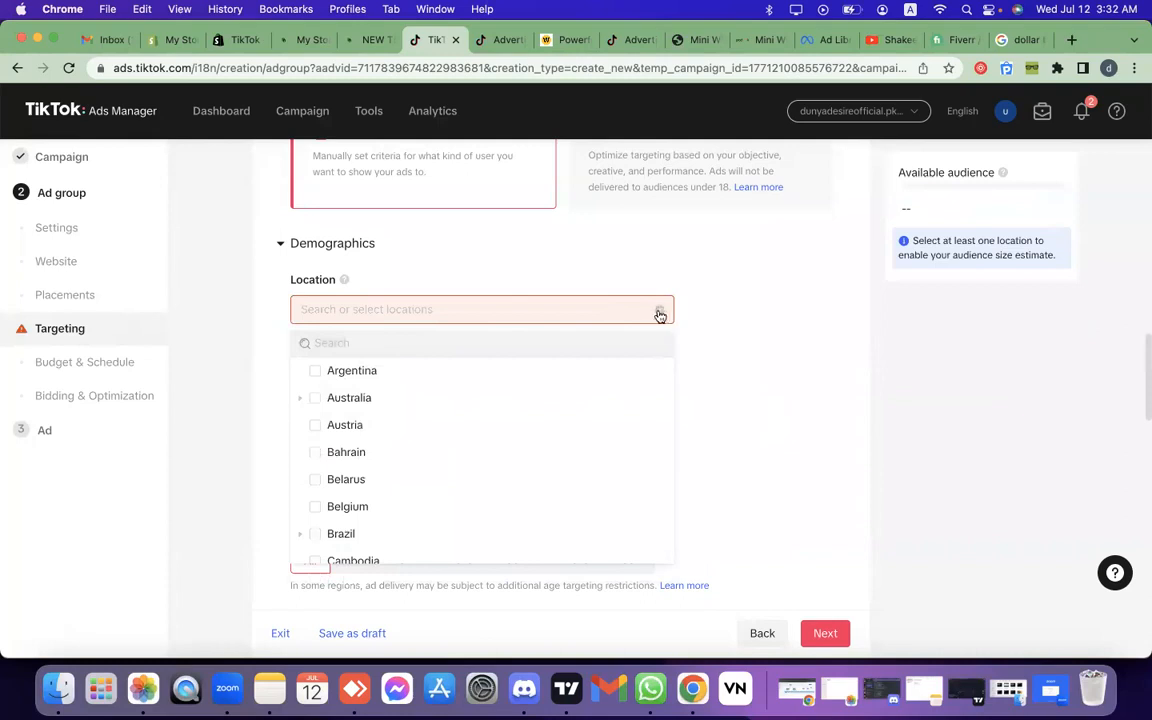
{"action": "scroll", "coordinate": [401, 474], "scroll_direction": "down", "scroll_amount": 5}
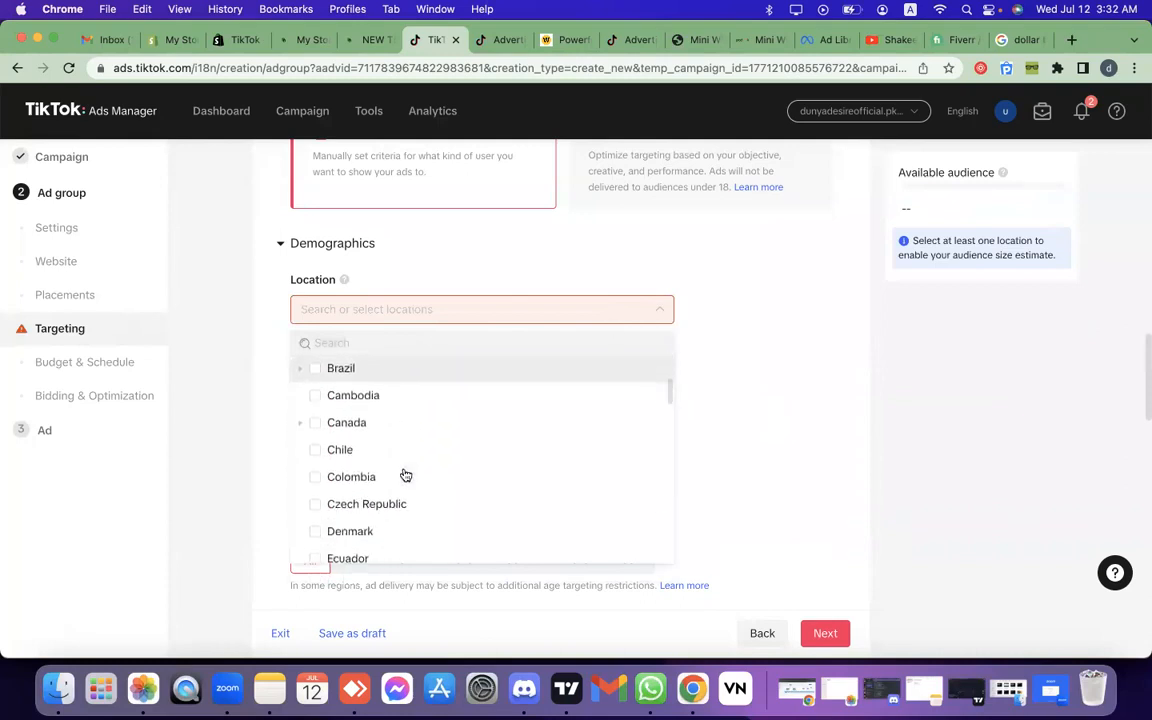
{"action": "scroll", "coordinate": [405, 474], "scroll_direction": "down", "scroll_amount": 8}
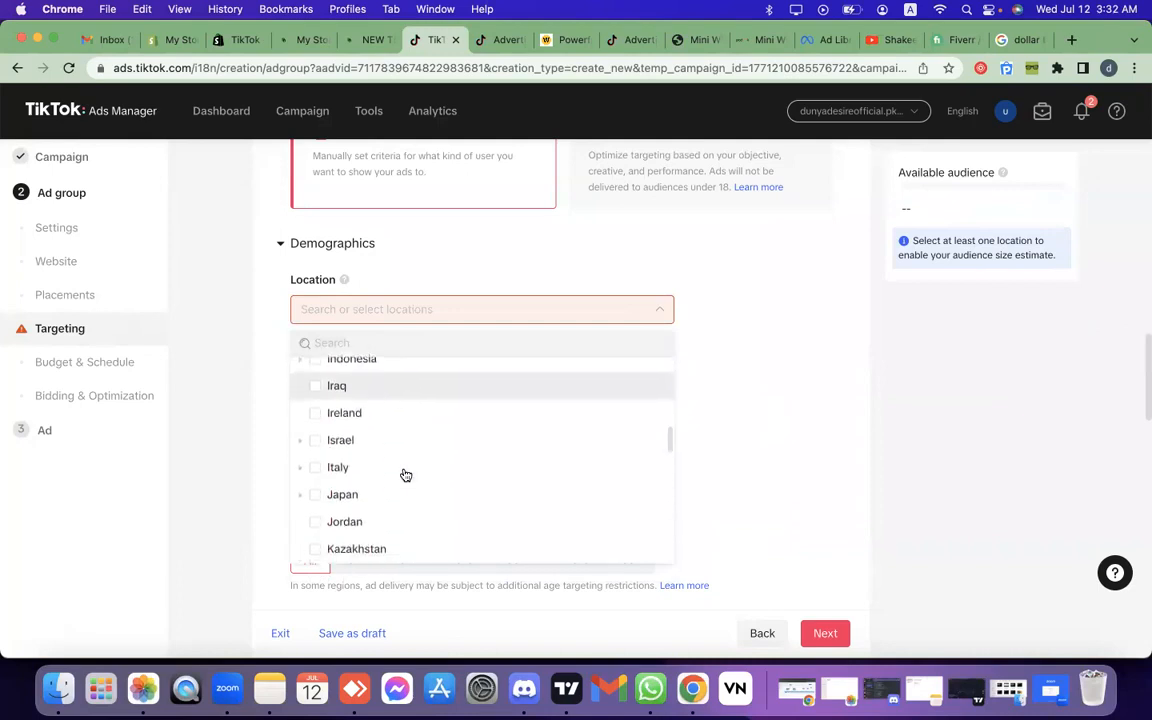
{"action": "scroll", "coordinate": [405, 474], "scroll_direction": "down", "scroll_amount": 10}
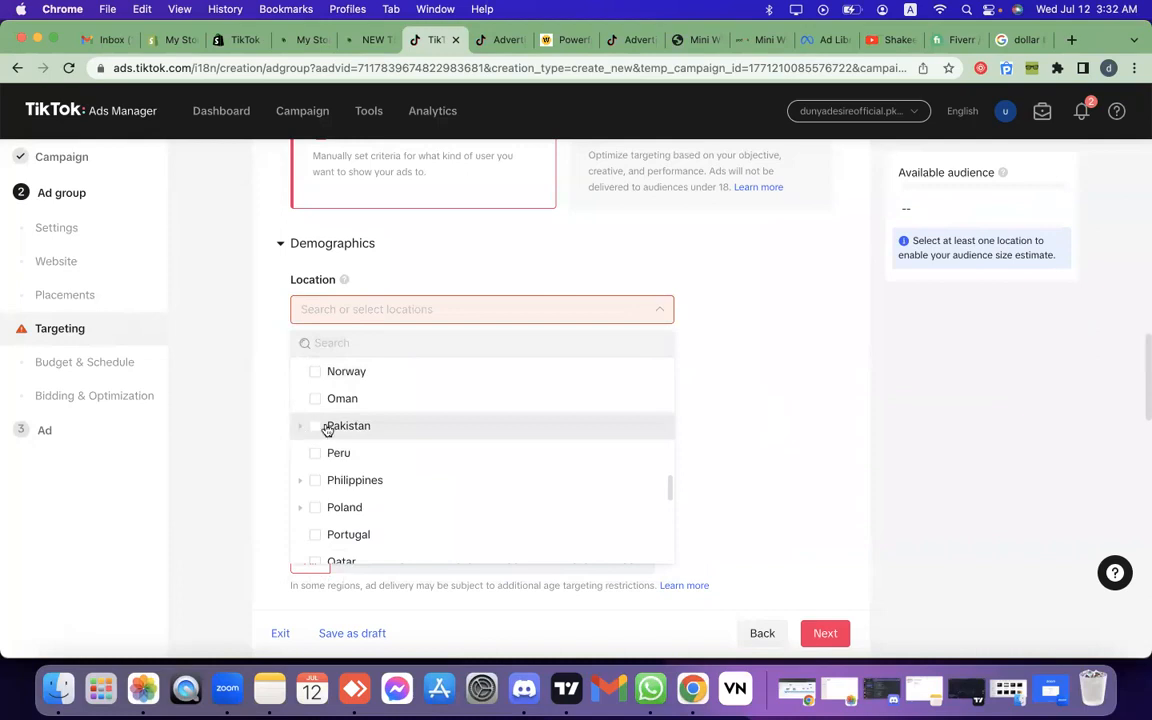
{"action": "left_click", "coordinate": [316, 428]}
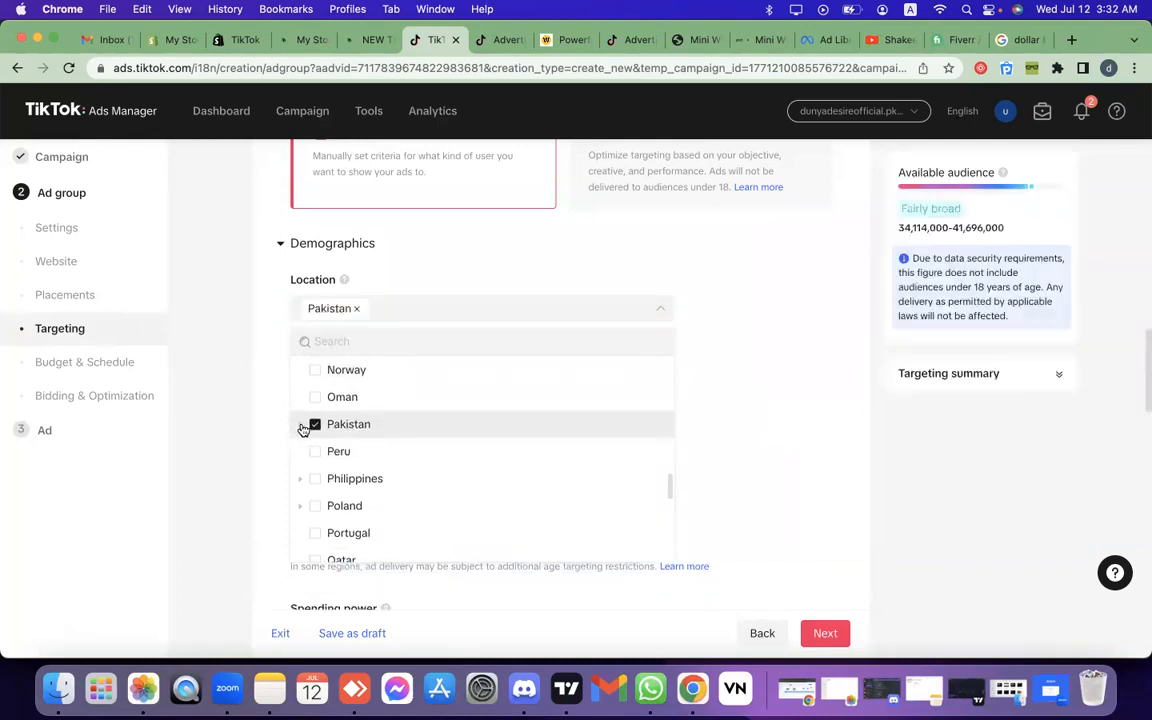
Step: Expand Pakistan's regions in the location list and deselect Azad Kashmir
{"action": "left_click", "coordinate": [300, 425]}
{"action": "scroll", "coordinate": [342, 472], "scroll_direction": "down", "scroll_amount": 3}
{"action": "scroll", "coordinate": [344, 470], "scroll_direction": "up", "scroll_amount": 3}
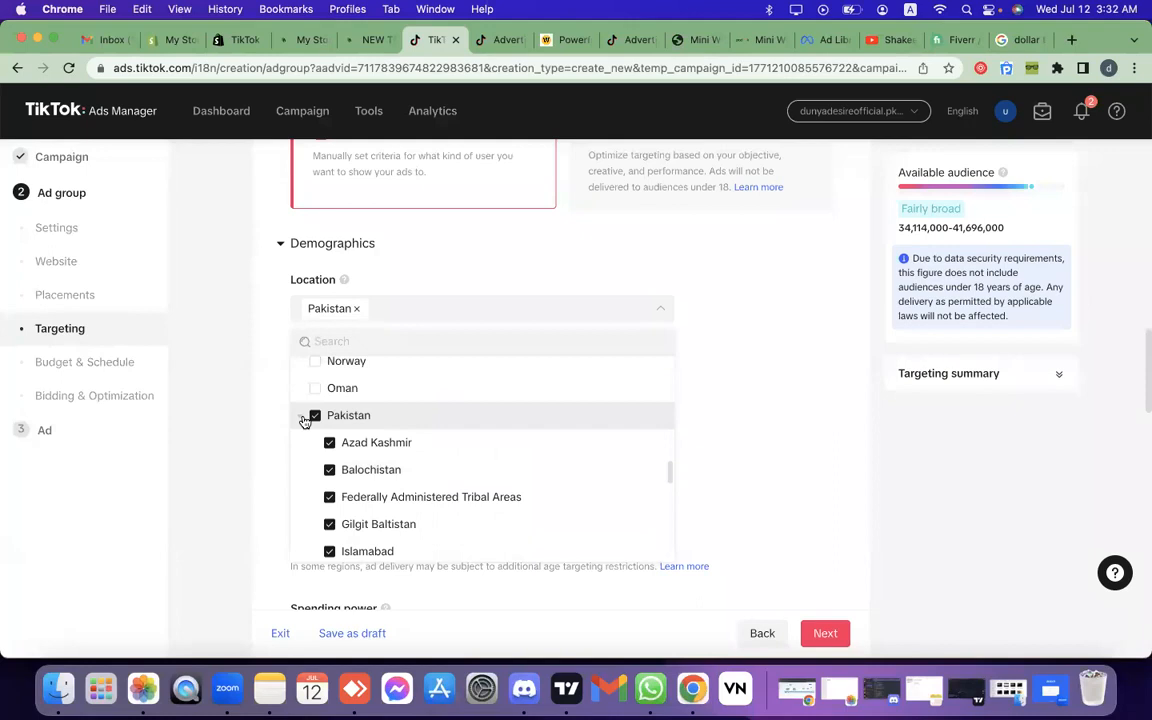
{"action": "scroll", "coordinate": [460, 391], "scroll_direction": "up", "scroll_amount": 10}
{"action": "scroll", "coordinate": [452, 443], "scroll_direction": "down", "scroll_amount": 1}
{"action": "scroll", "coordinate": [452, 443], "scroll_direction": "down", "scroll_amount": 10}
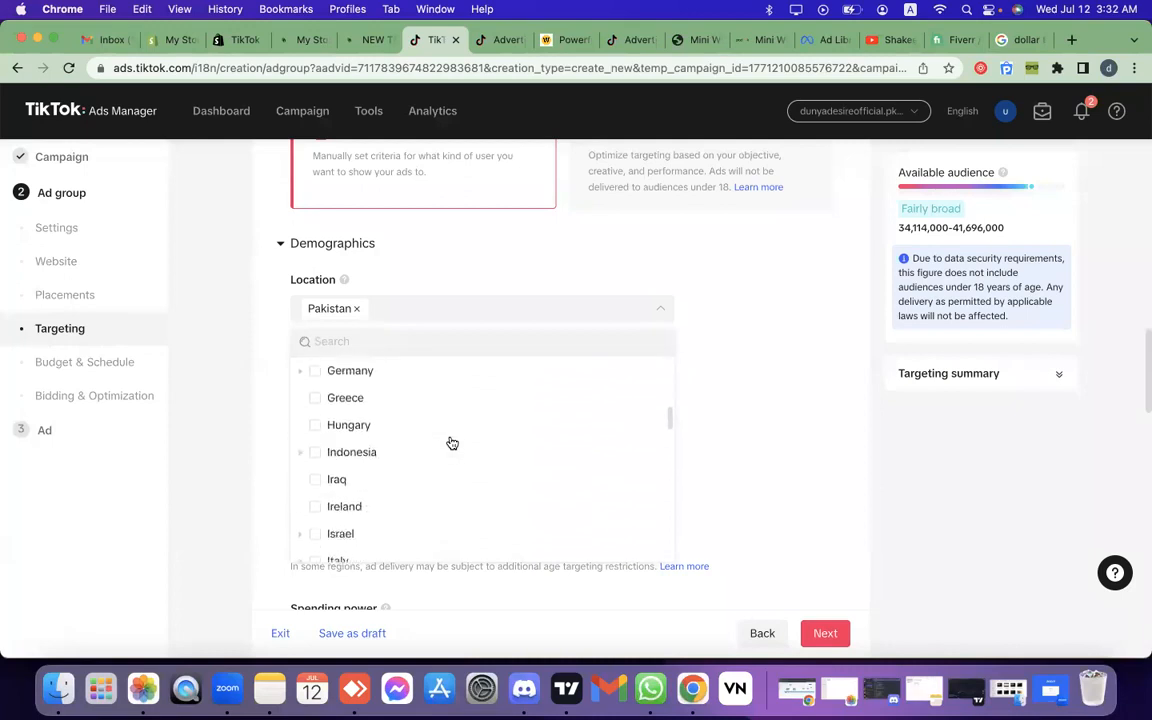
{"action": "scroll", "coordinate": [452, 443], "scroll_direction": "down", "scroll_amount": 10}
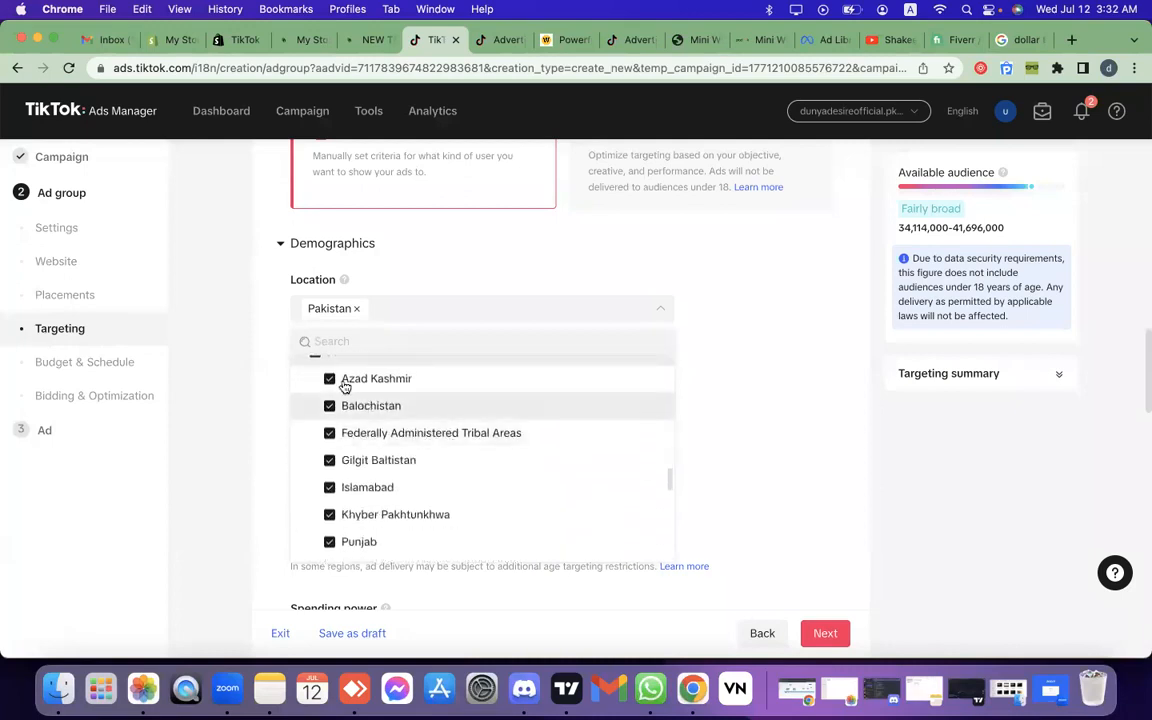
{"action": "scroll", "coordinate": [370, 405], "scroll_direction": "up", "scroll_amount": 1}
{"action": "scroll", "coordinate": [365, 402], "scroll_direction": "down", "scroll_amount": 1}
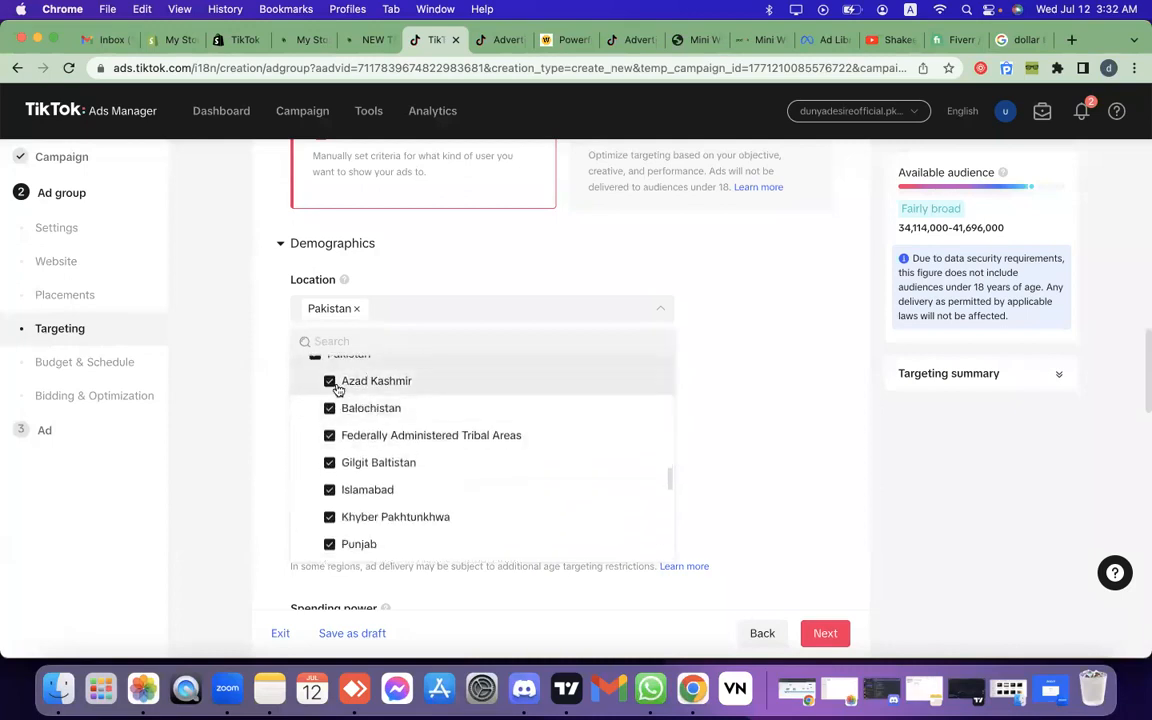
{"action": "left_click", "coordinate": [331, 381]}
{"action": "scroll", "coordinate": [380, 465], "scroll_direction": "down", "scroll_amount": 2}
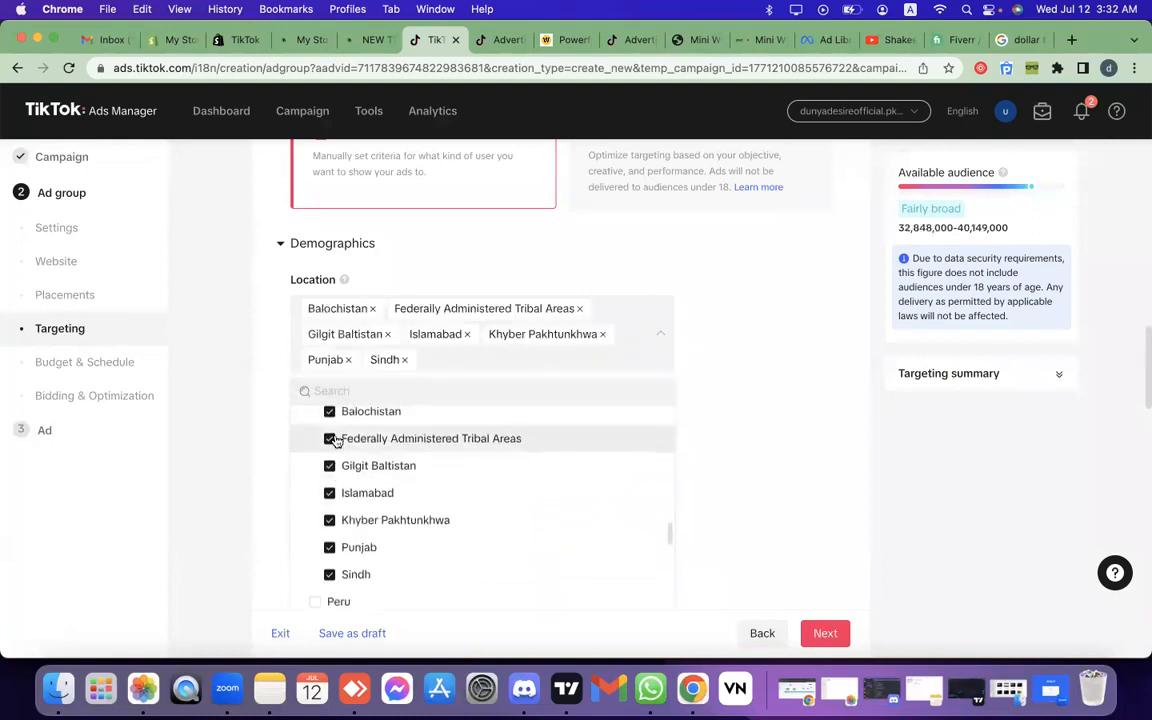
{"action": "scroll", "coordinate": [330, 437], "scroll_direction": "up", "scroll_amount": 1}
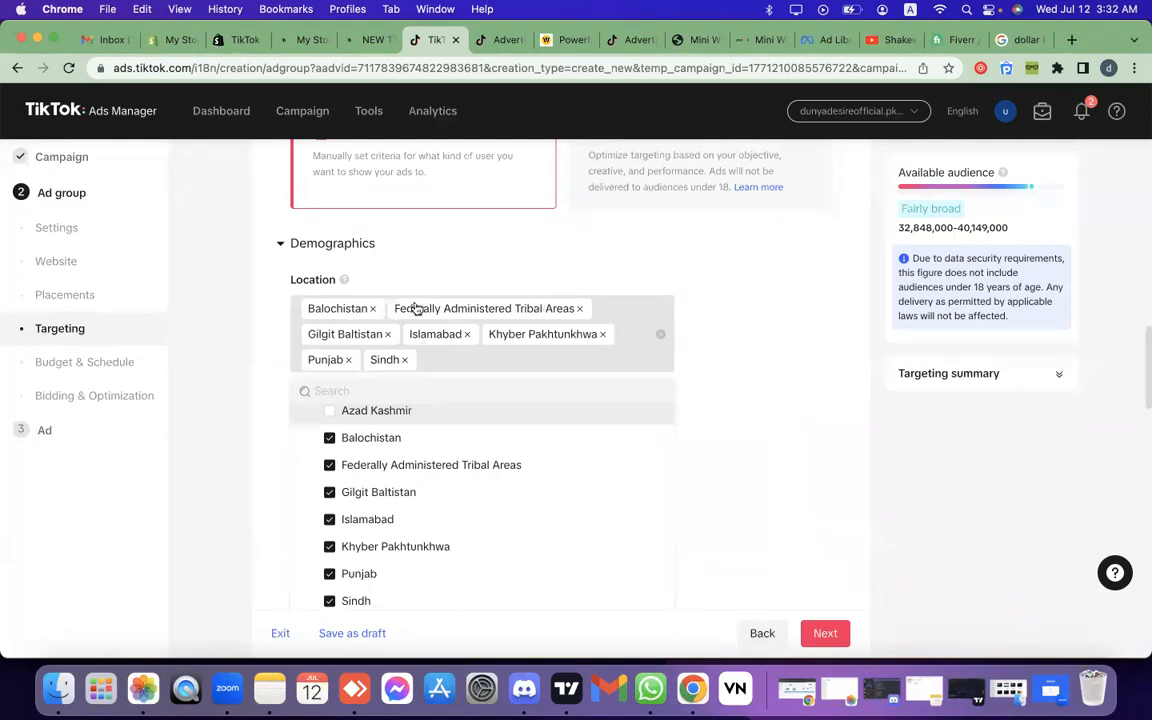
Step: Clear all selected regions, search the locations for "pakistan" and select Pakistan
{"action": "scroll", "coordinate": [419, 310], "scroll_direction": "up", "scroll_amount": 1}
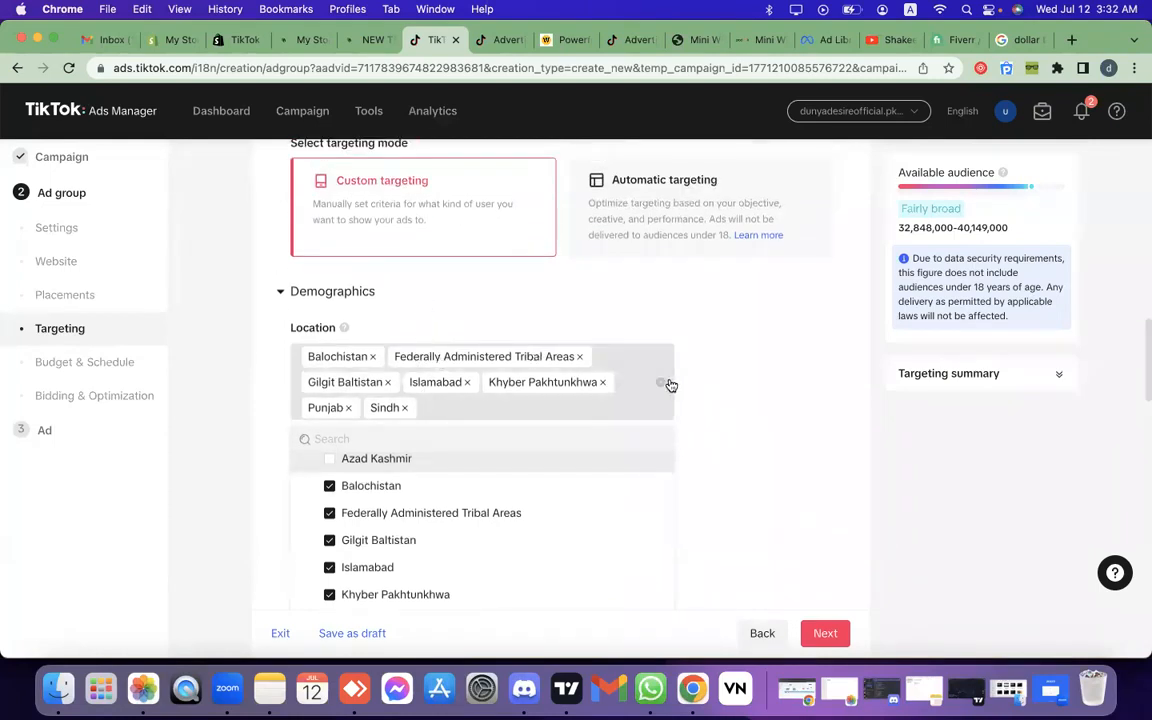
{"action": "left_click", "coordinate": [661, 385]}
{"action": "scroll", "coordinate": [560, 356], "scroll_direction": "up", "scroll_amount": 1}
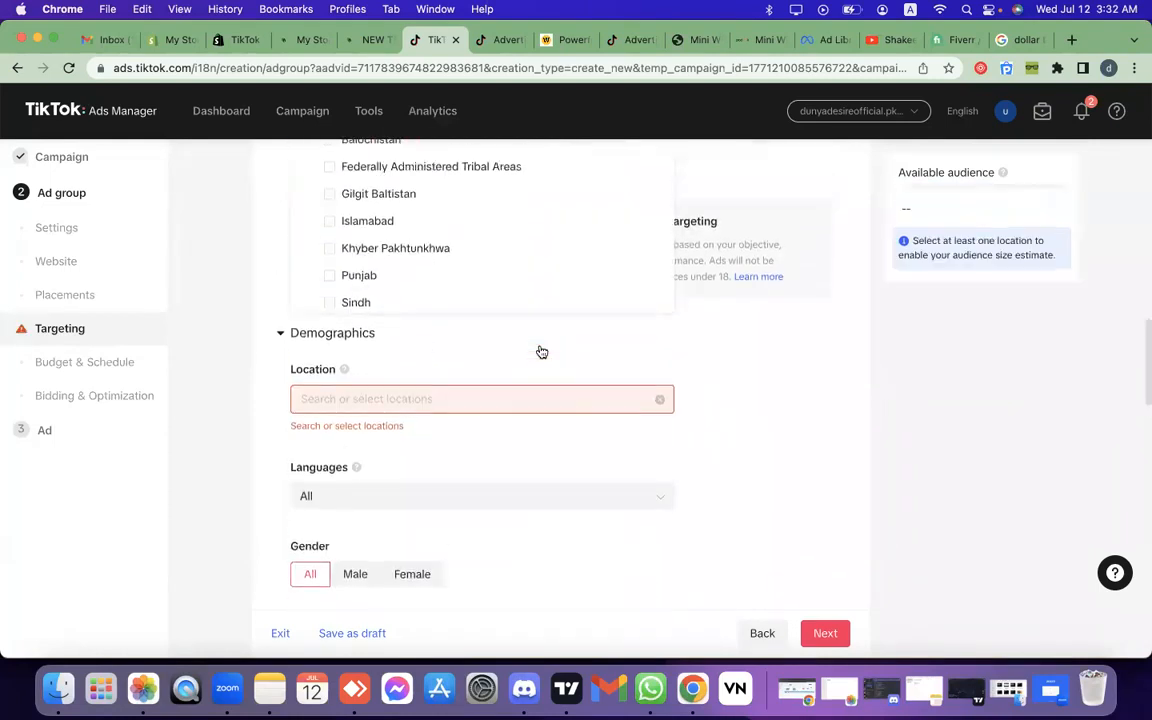
{"action": "left_click", "coordinate": [423, 405]}
{"action": "type", "text": "pk"}
{"action": "key", "text": "BackSpace"}
{"action": "key", "text": "BackSpace"}
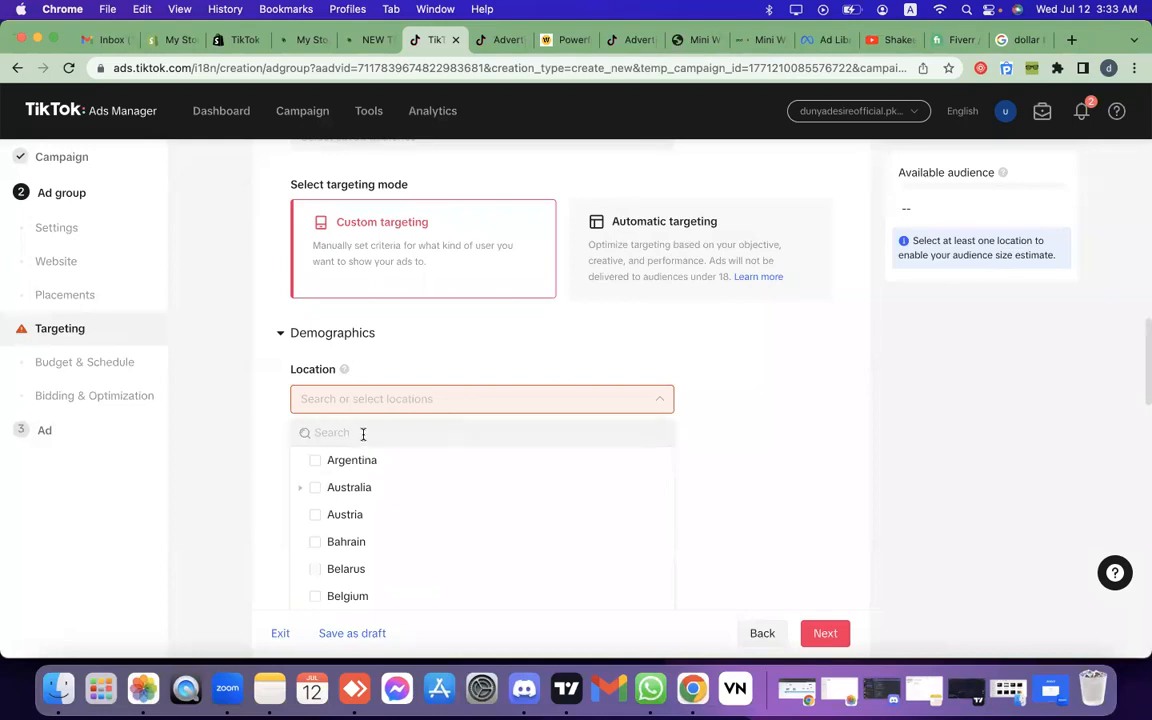
{"action": "type", "text": "pakistan"}
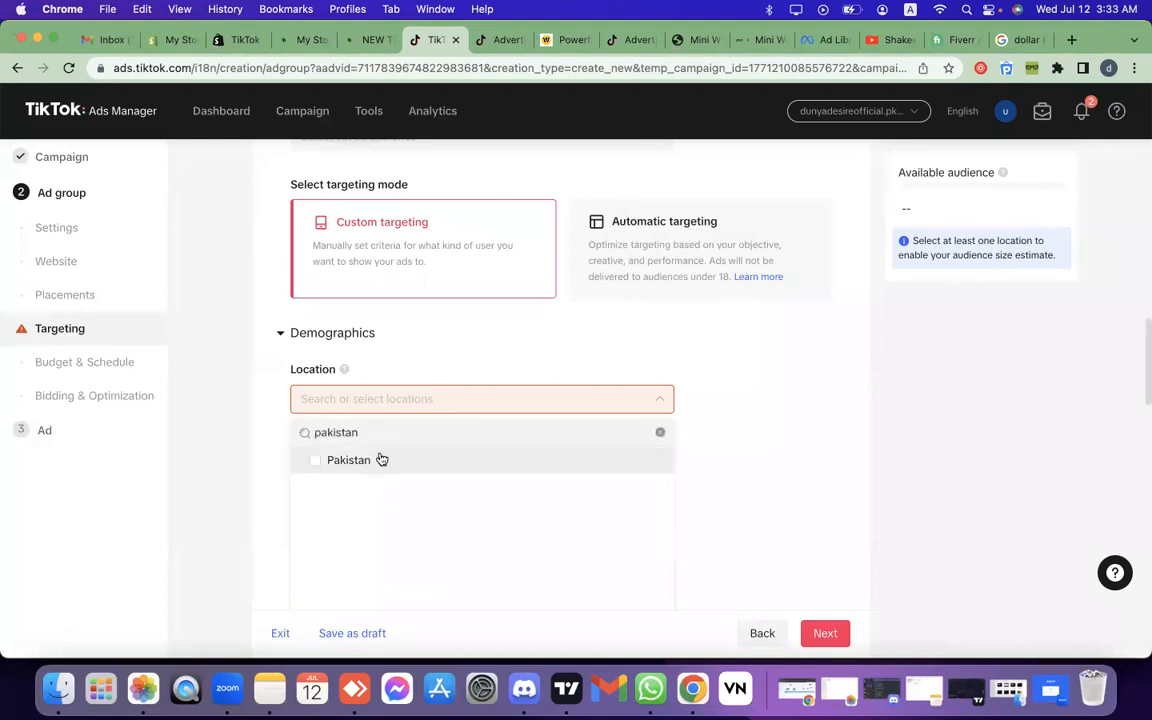
{"action": "left_click", "coordinate": [321, 462]}
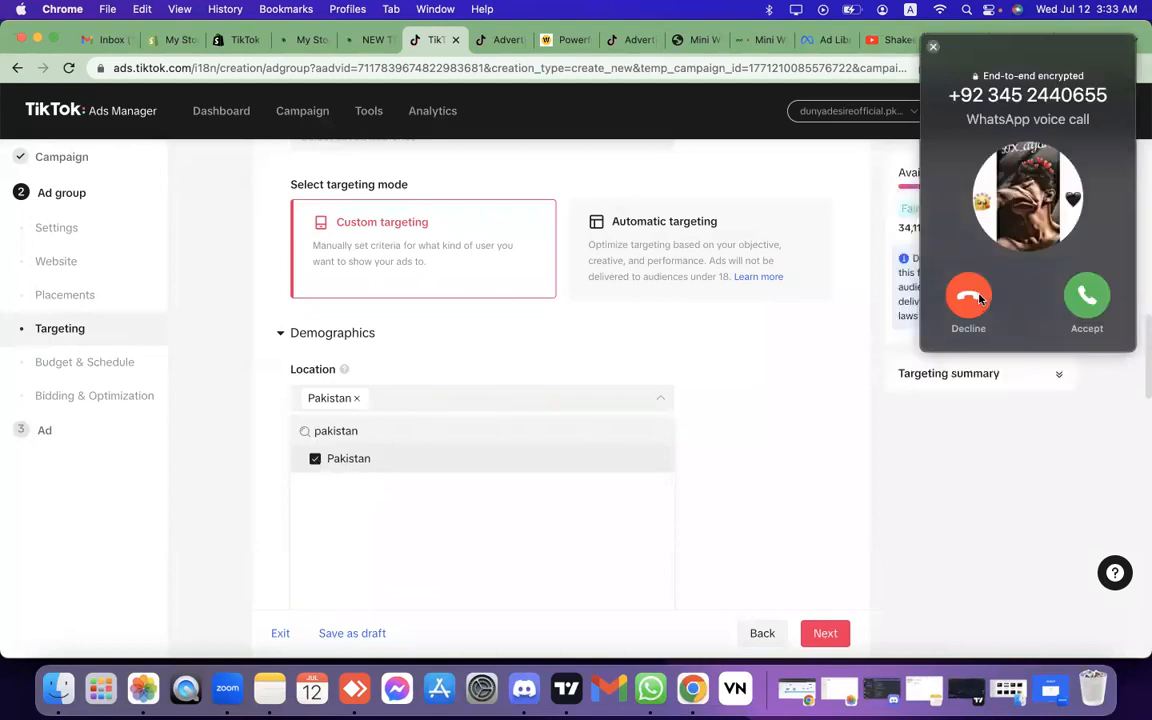
Step: Decline the incoming WhatsApp call and minimize the WhatsApp window
{"action": "left_click", "coordinate": [976, 297]}
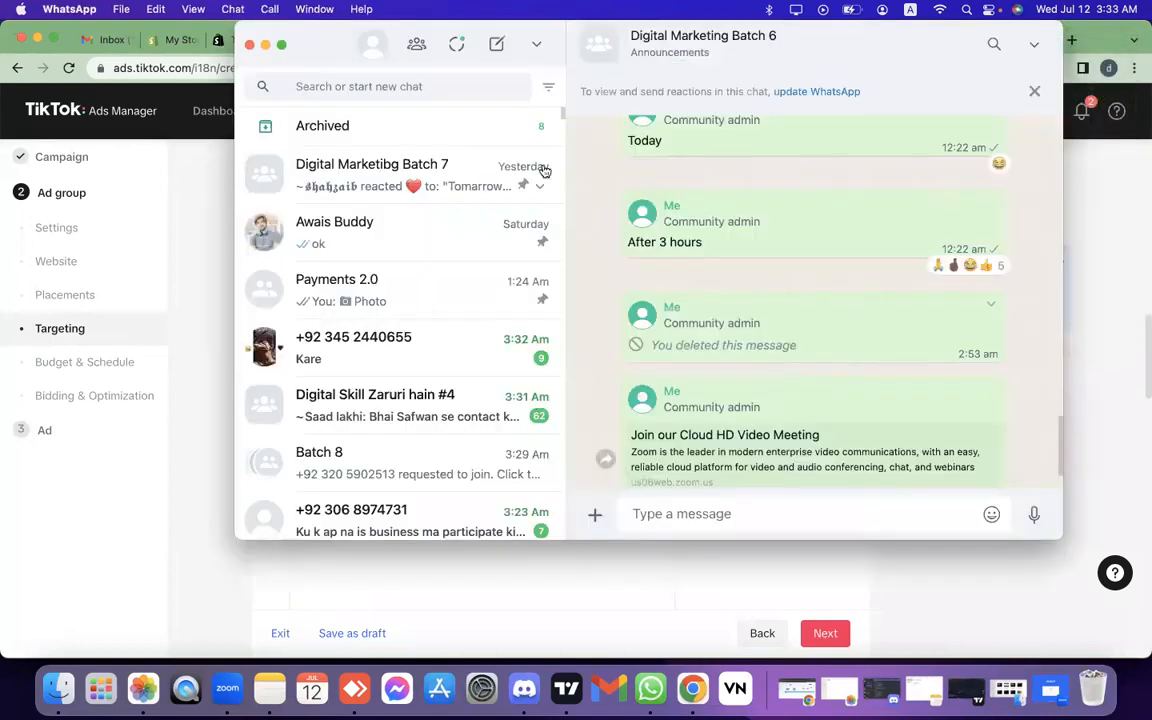
{"action": "left_click", "coordinate": [265, 45]}
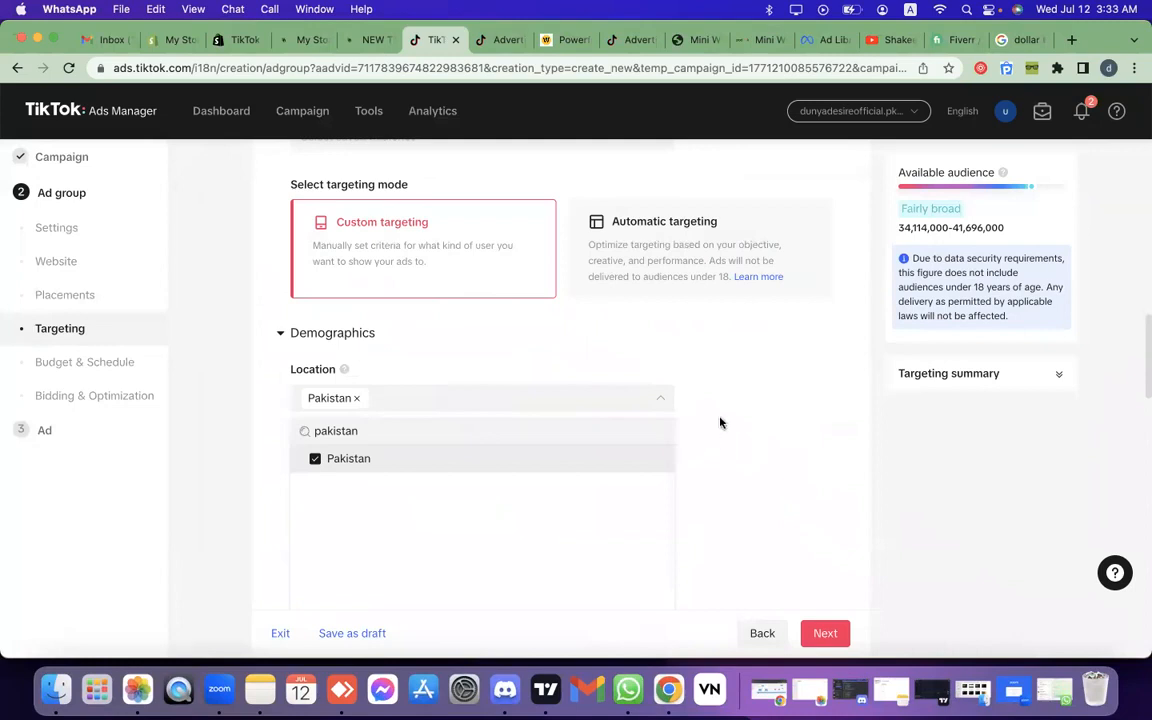
Step: Remove the Pakistan selection, clear the location search and select Pakistan from the full country list
{"action": "left_click", "coordinate": [318, 460]}
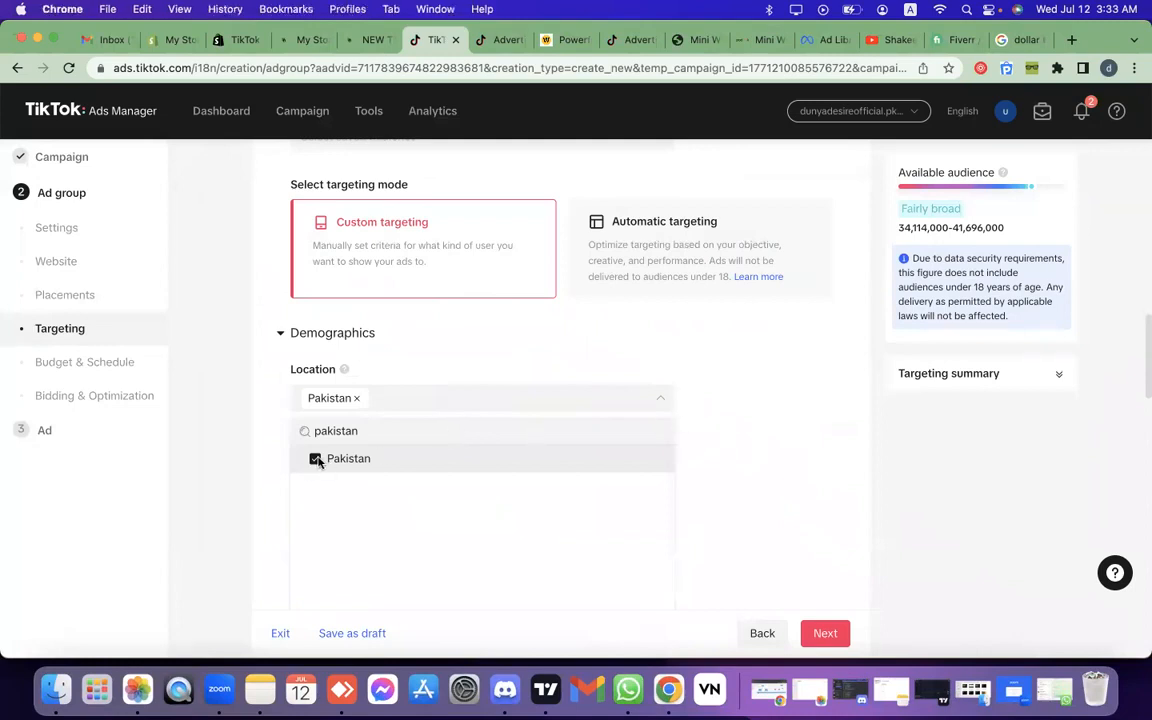
{"action": "left_click", "coordinate": [355, 400]}
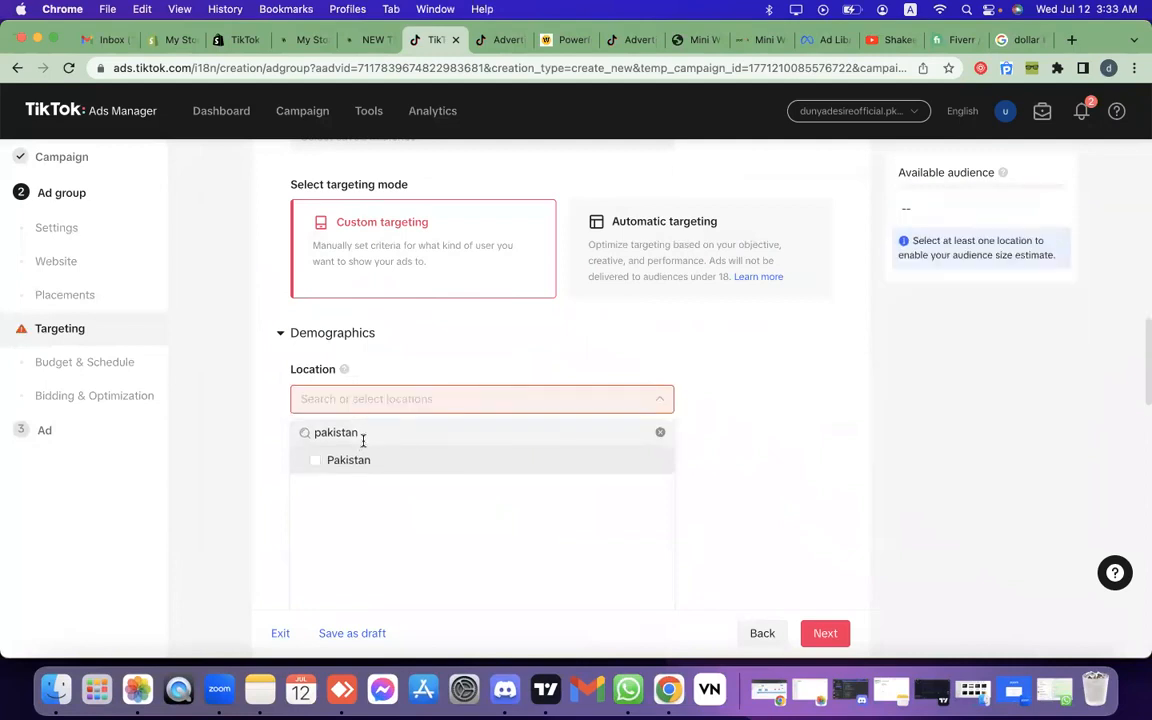
{"action": "left_click", "coordinate": [658, 435]}
{"action": "scroll", "coordinate": [607, 490], "scroll_direction": "down", "scroll_amount": 2}
{"action": "scroll", "coordinate": [608, 497], "scroll_direction": "down", "scroll_amount": 5}
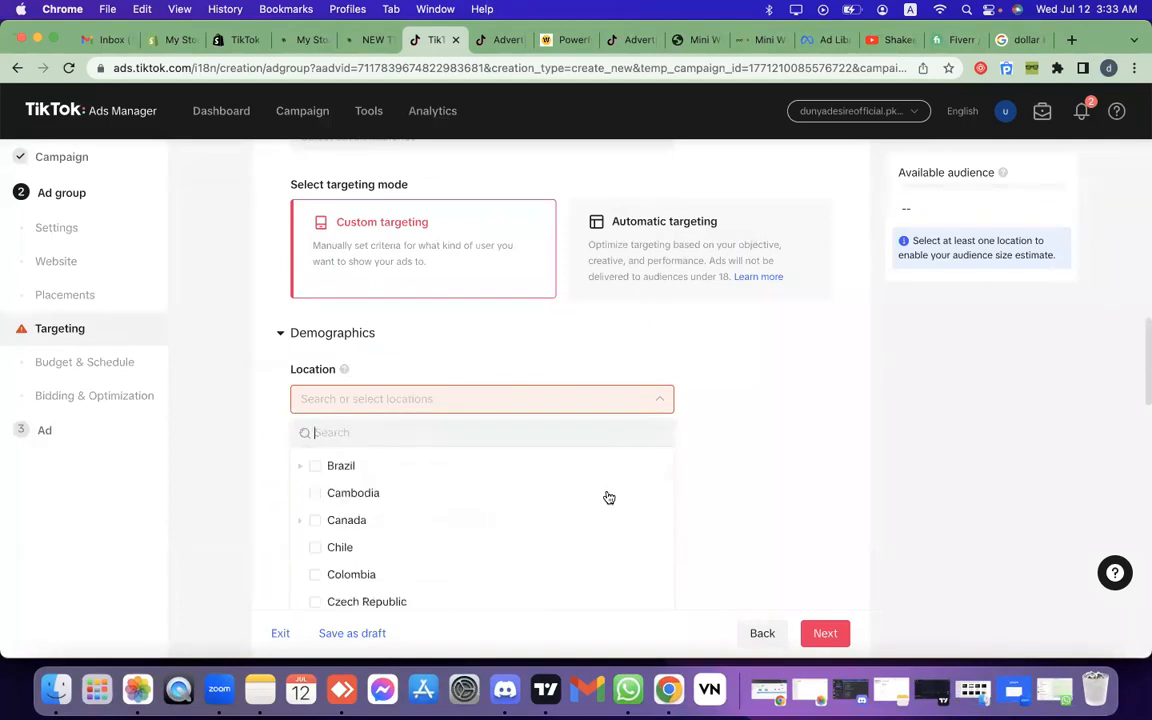
{"action": "scroll", "coordinate": [608, 497], "scroll_direction": "down", "scroll_amount": 5}
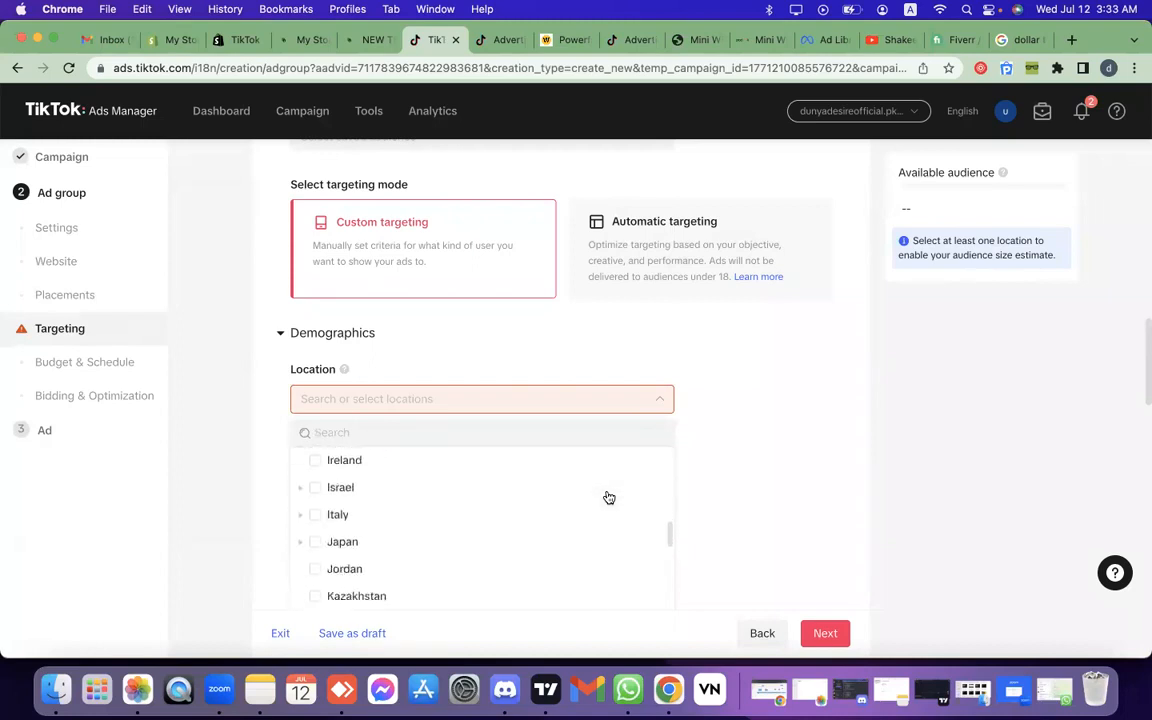
{"action": "scroll", "coordinate": [608, 497], "scroll_direction": "down", "scroll_amount": 3}
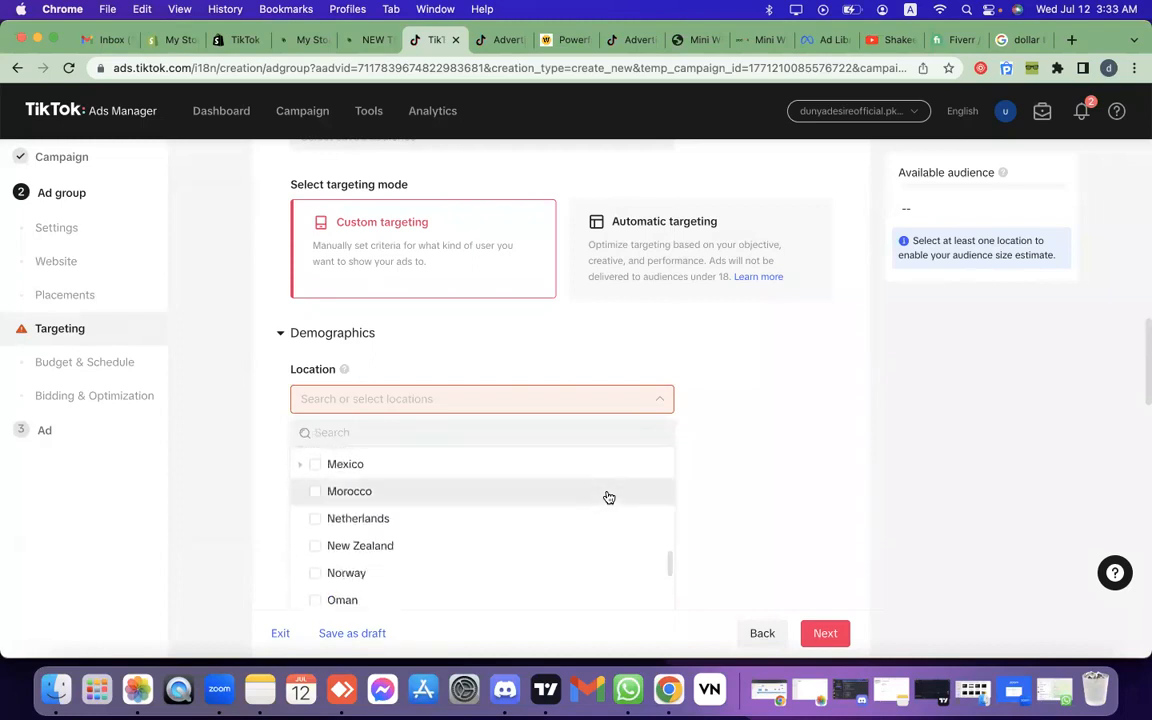
{"action": "scroll", "coordinate": [608, 497], "scroll_direction": "down", "scroll_amount": 3}
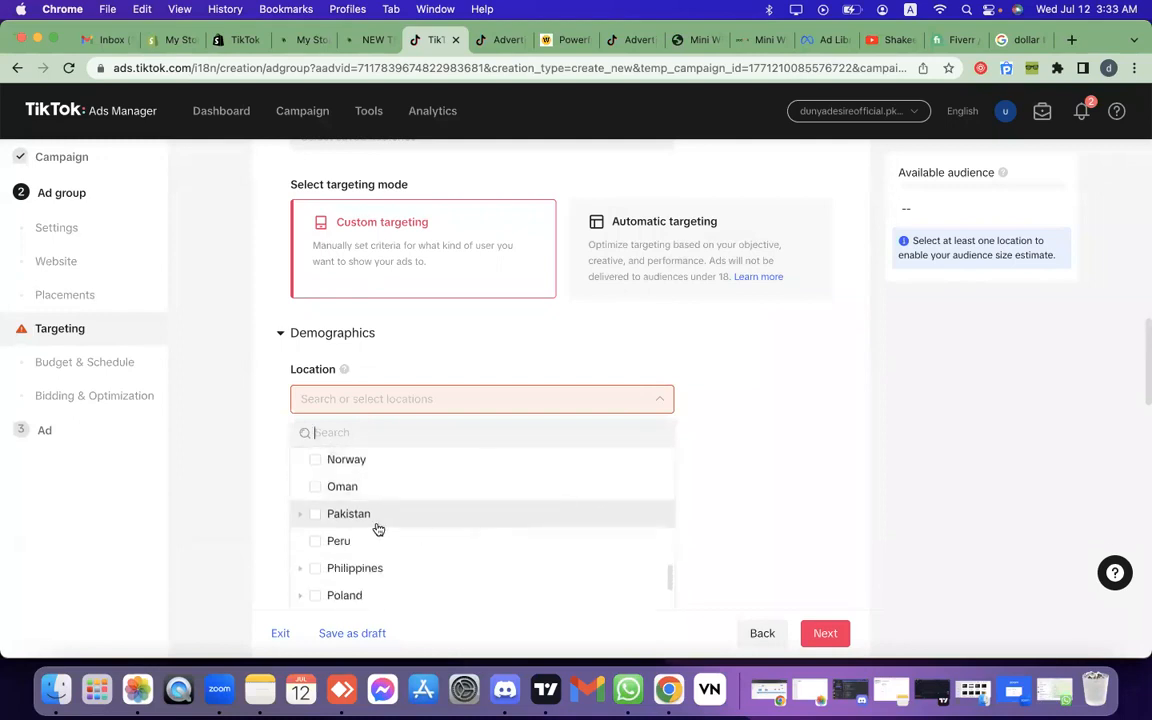
{"action": "left_click", "coordinate": [315, 514]}
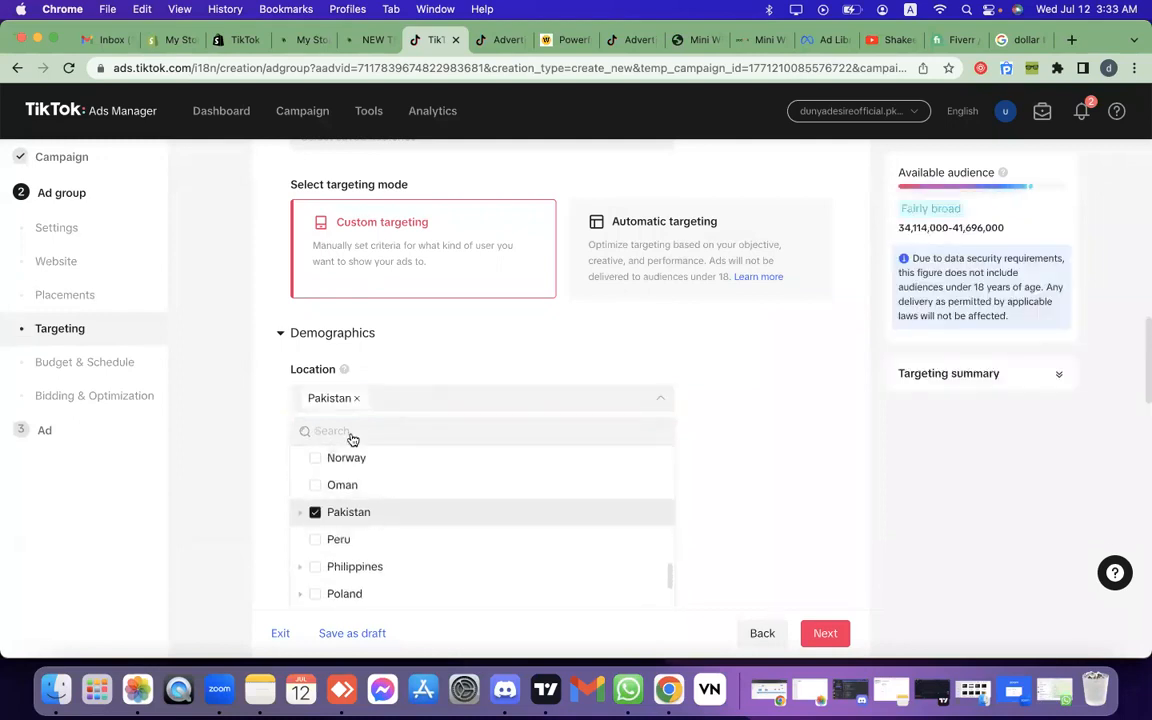
Step: Expand Pakistan and deselect Azad Kashmir, Balochistan, Federally Administered Tribal Areas, Gilgit Baltistan and Khyber Pakhtunkhwa, keeping Islamabad, Punjab and Sindh
{"action": "left_click", "coordinate": [301, 512]}
{"action": "scroll", "coordinate": [329, 528], "scroll_direction": "down", "scroll_amount": 2}
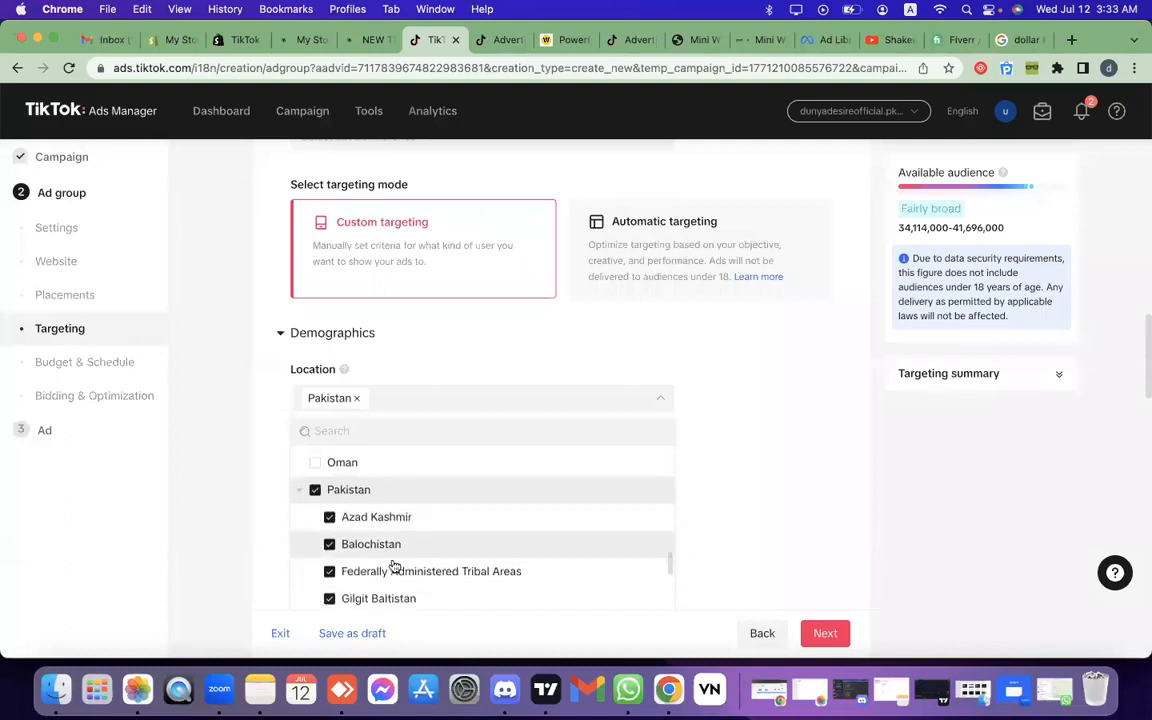
{"action": "left_click", "coordinate": [330, 492]}
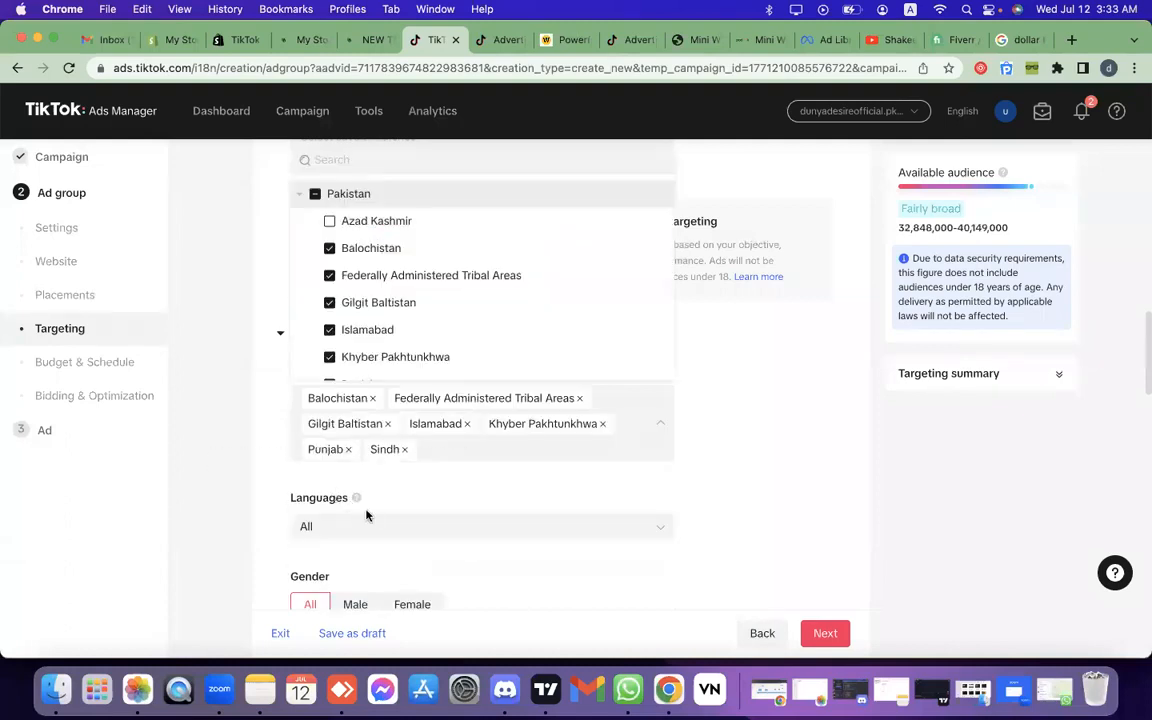
{"action": "left_click", "coordinate": [329, 249]}
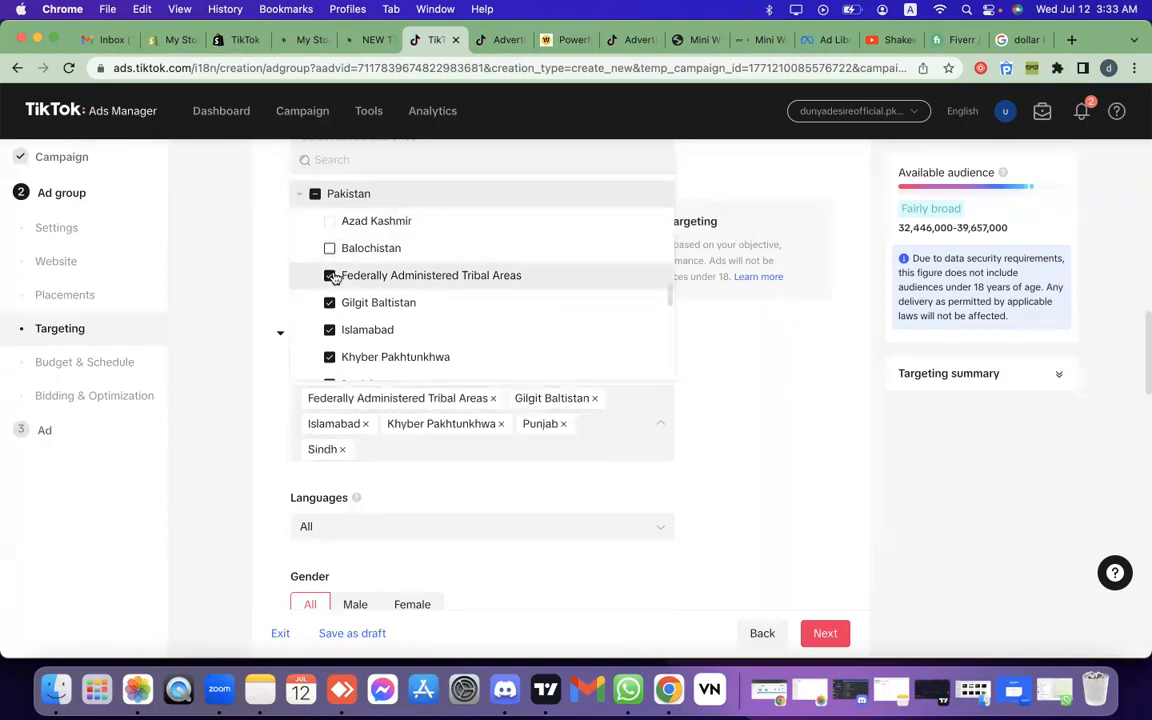
{"action": "left_click", "coordinate": [330, 276]}
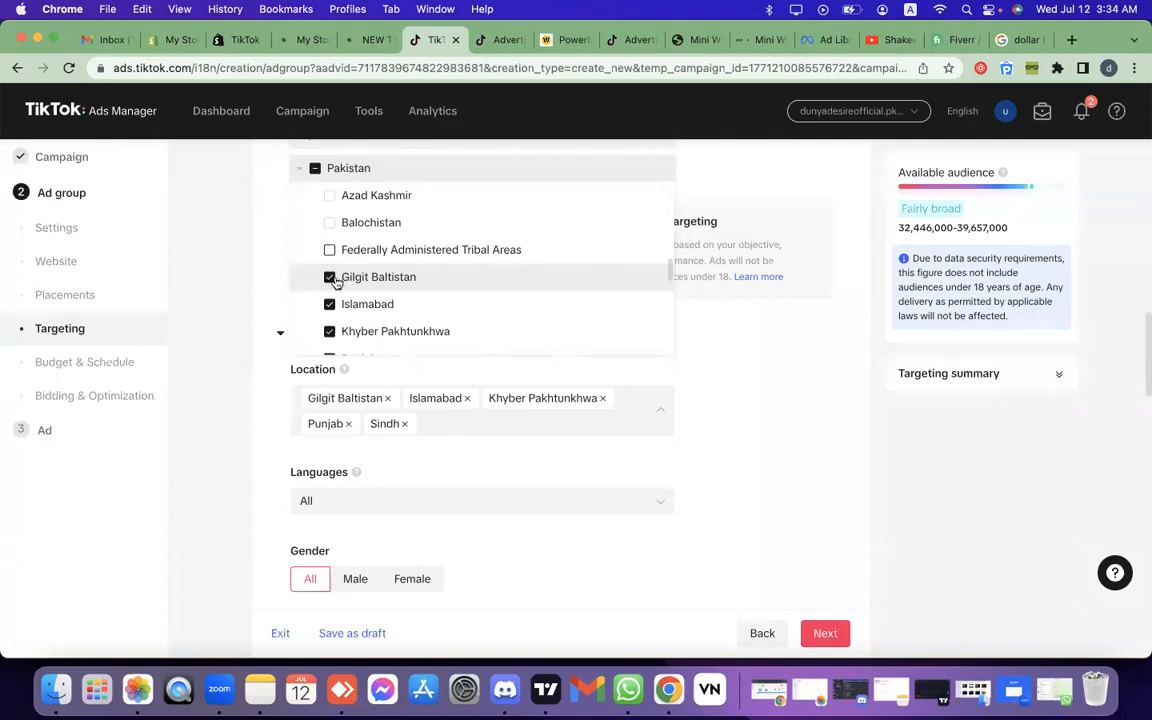
{"action": "left_click", "coordinate": [331, 279]}
{"action": "scroll", "coordinate": [330, 277], "scroll_direction": "down", "scroll_amount": 2}
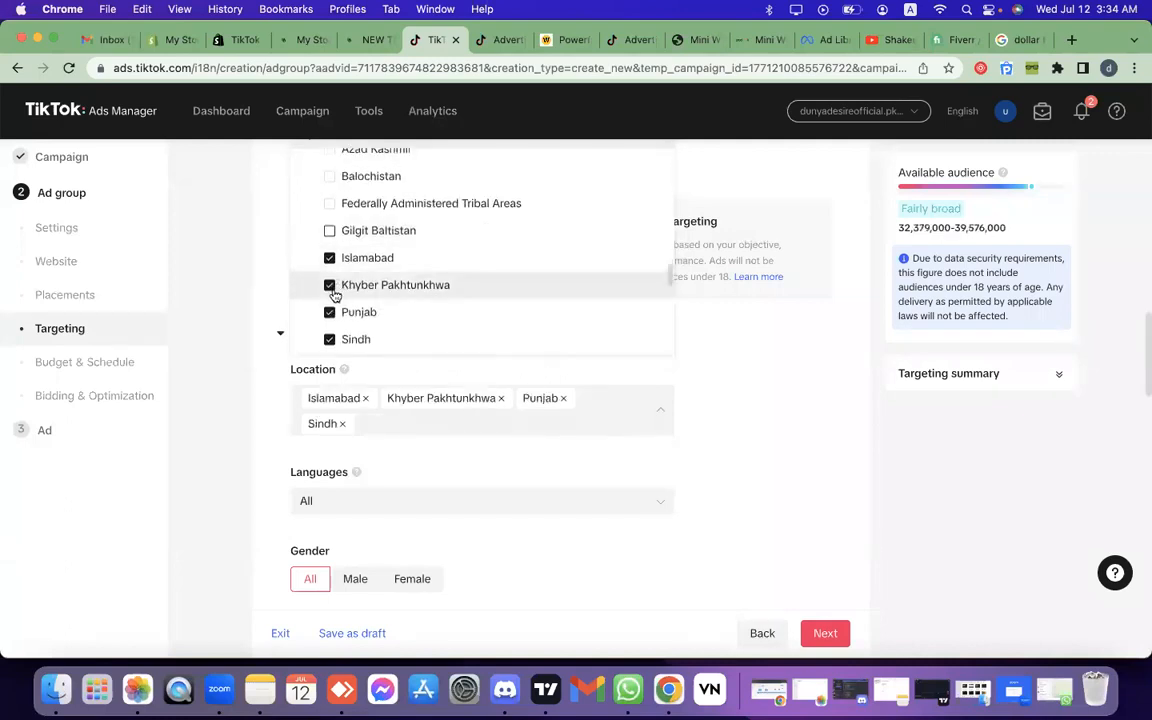
{"action": "left_click", "coordinate": [331, 288]}
{"action": "scroll", "coordinate": [333, 293], "scroll_direction": "down", "scroll_amount": 1}
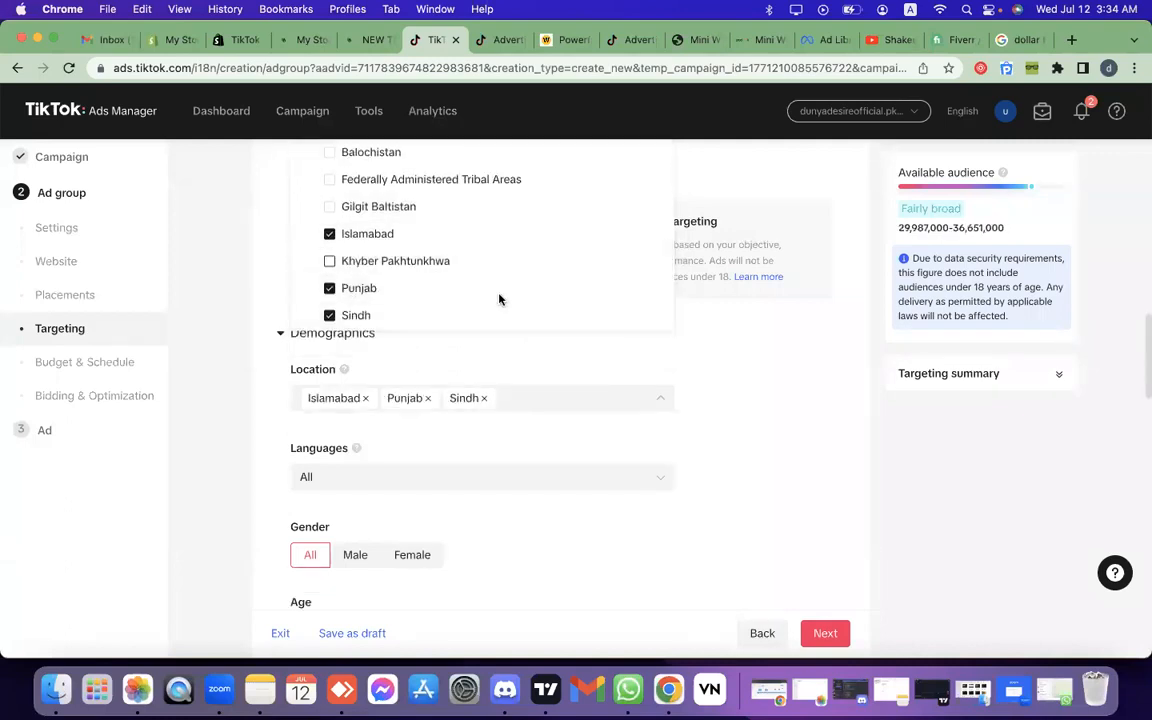
{"action": "left_click", "coordinate": [512, 379]}
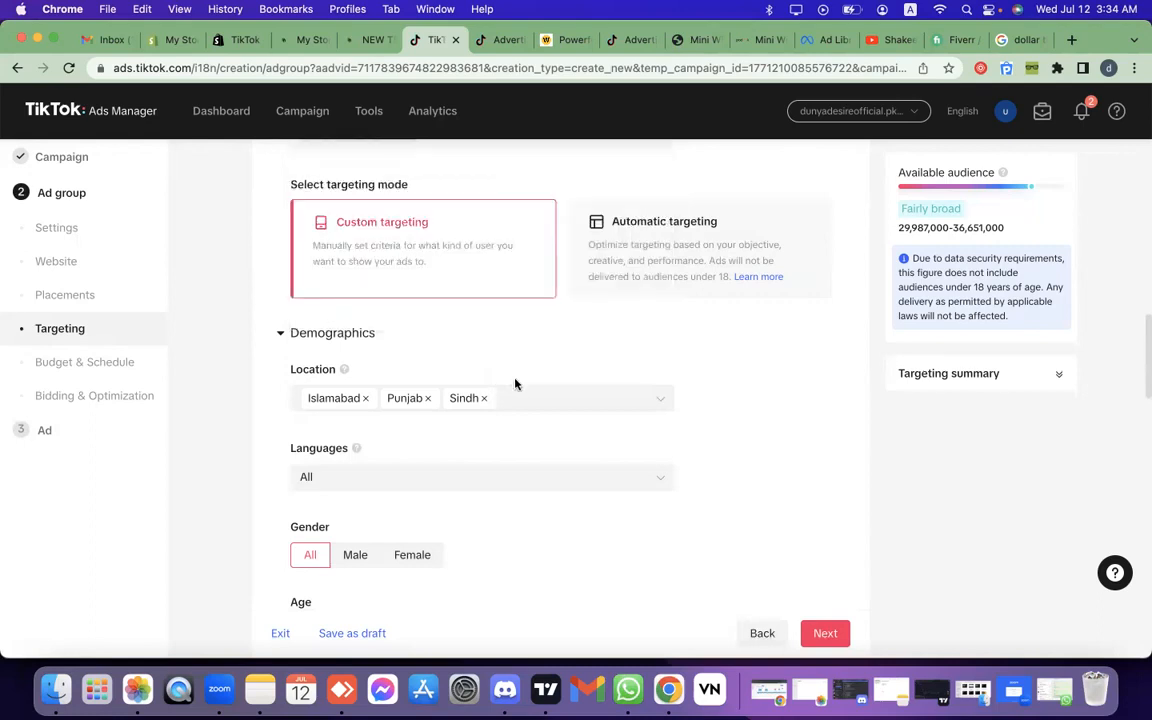
{"action": "scroll", "coordinate": [514, 383], "scroll_direction": "down", "scroll_amount": 2}
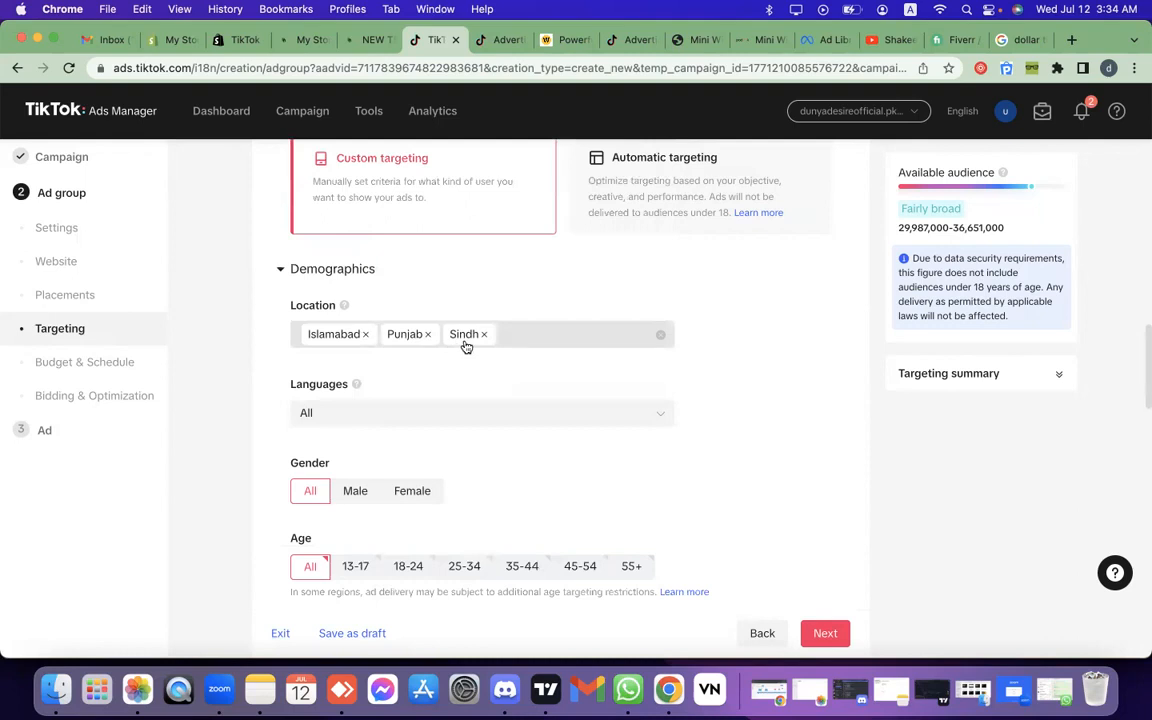
{"action": "scroll", "coordinate": [466, 345], "scroll_direction": "down", "scroll_amount": 3}
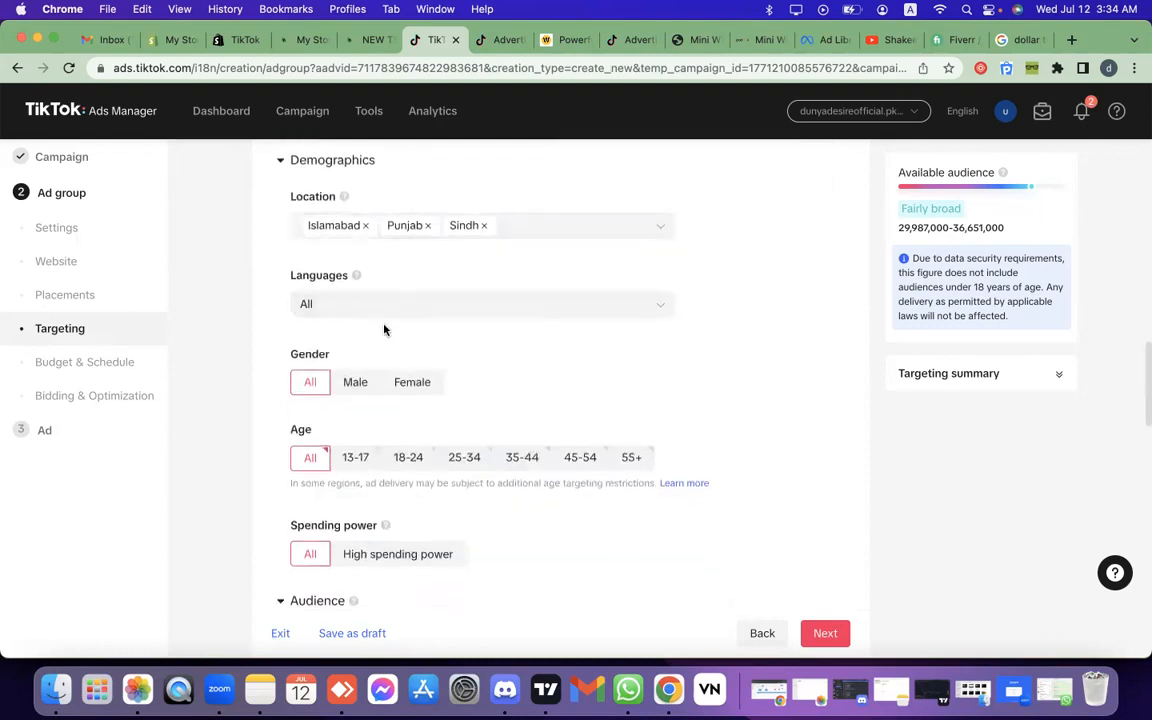
Step: Select the age groups 13-17, 18-24, 25-34, 35-44 and 45-54 for the ad group's targeting
{"action": "scroll", "coordinate": [350, 318], "scroll_direction": "down", "scroll_amount": 2}
{"action": "scroll", "coordinate": [350, 314], "scroll_direction": "down", "scroll_amount": 1}
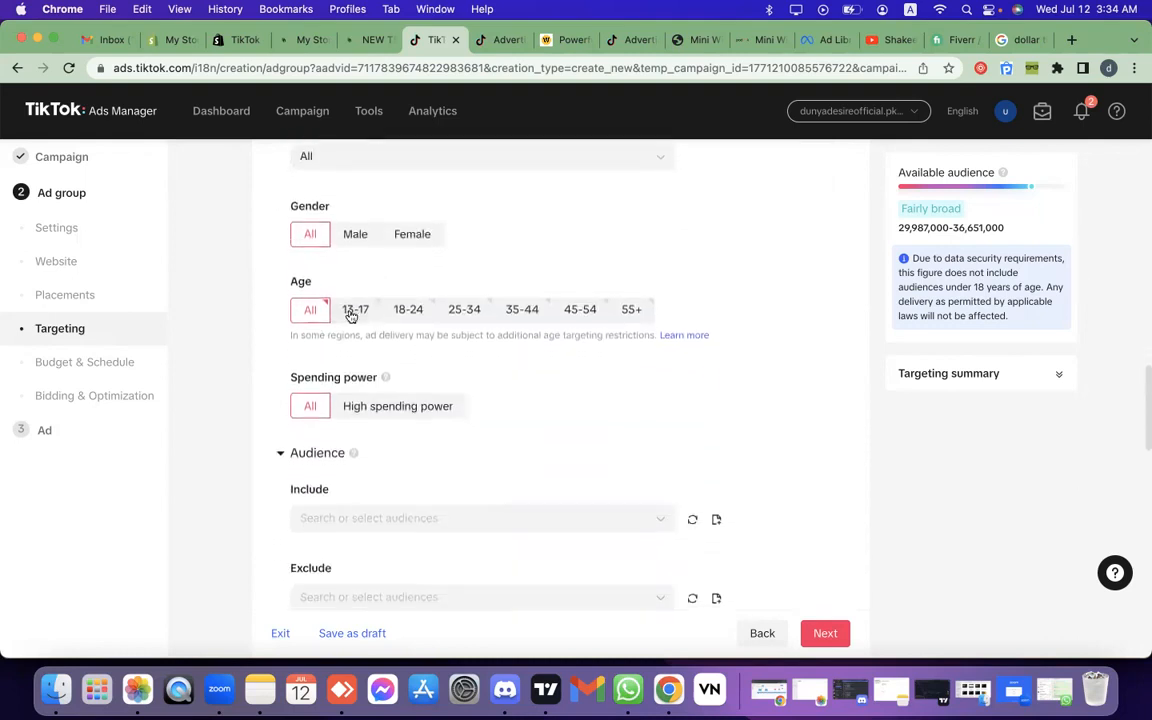
{"action": "left_click", "coordinate": [358, 315]}
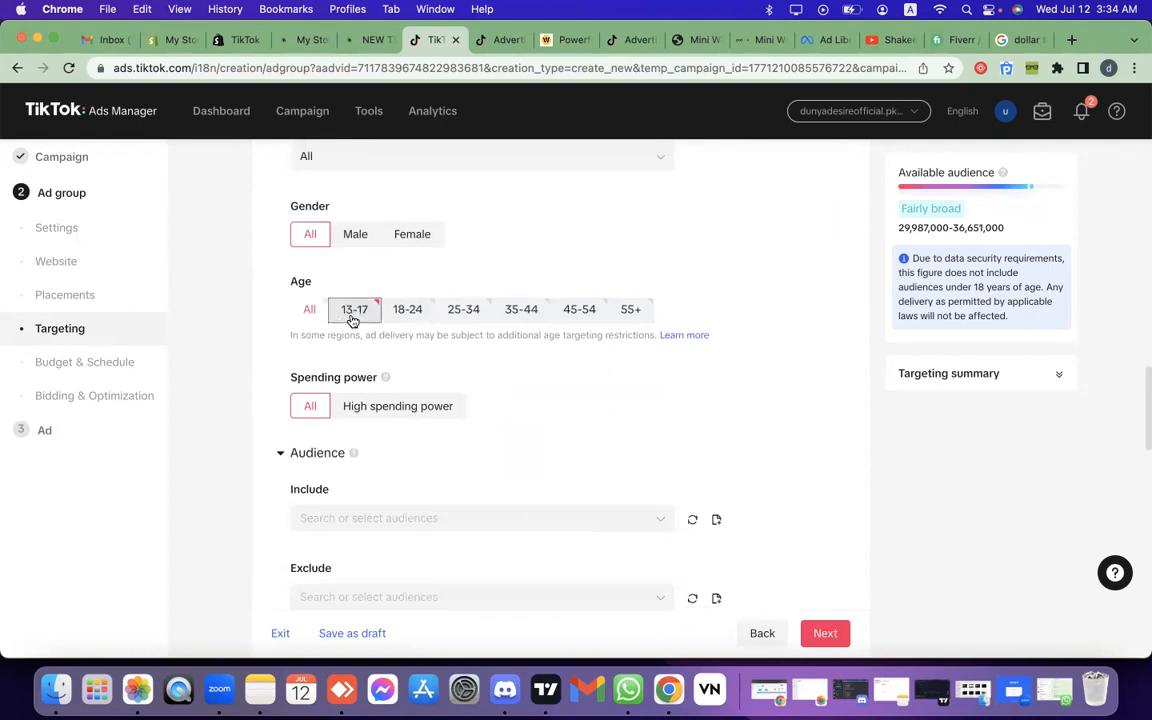
{"action": "left_click", "coordinate": [406, 312]}
{"action": "left_click", "coordinate": [463, 311]}
{"action": "left_click", "coordinate": [522, 310]}
{"action": "left_click", "coordinate": [588, 310]}
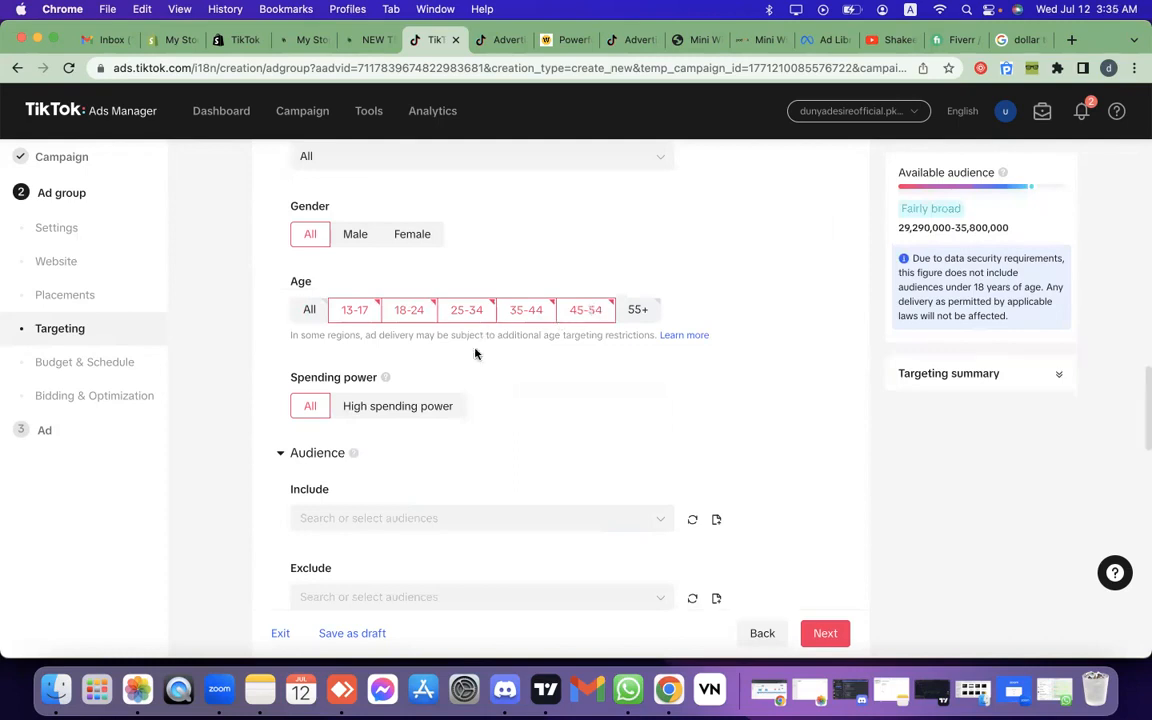
Step: Restrict the age targeting to 18-24, 25-34 and 35-44, leaving 13-17 and 45-54 deselected
{"action": "left_click", "coordinate": [418, 314]}
{"action": "left_click", "coordinate": [358, 310]}
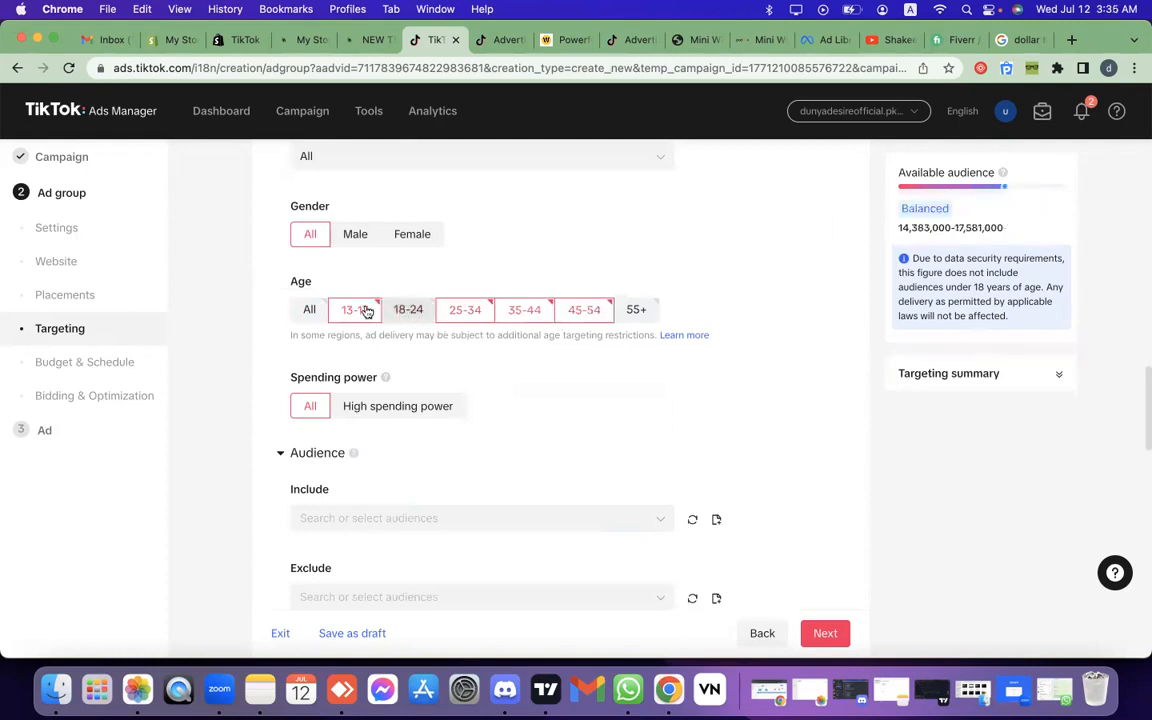
{"action": "left_click", "coordinate": [467, 314]}
{"action": "left_click", "coordinate": [530, 318]}
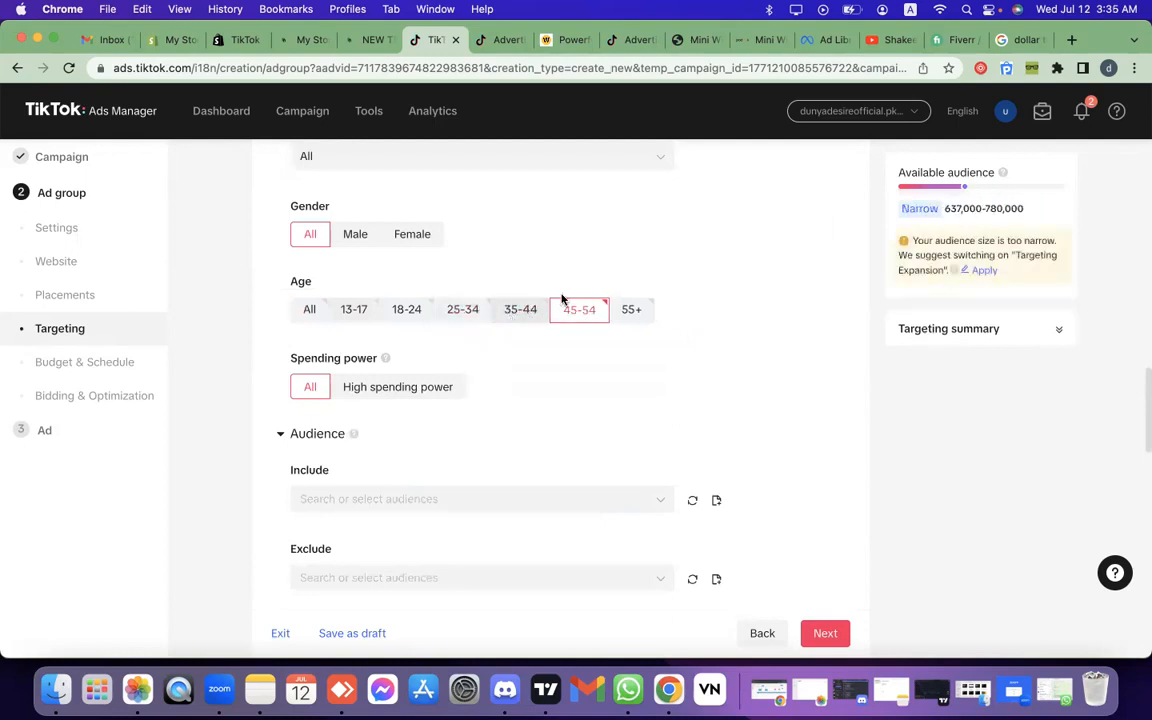
{"action": "left_click", "coordinate": [408, 312]}
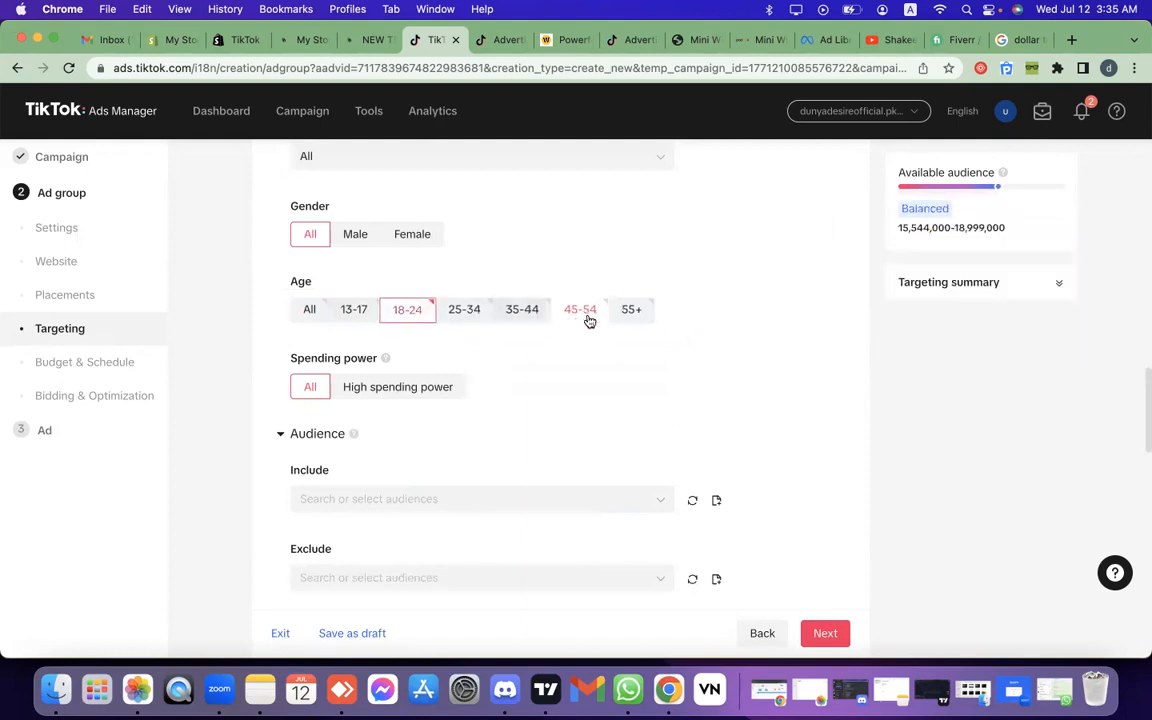
{"action": "left_click", "coordinate": [587, 316]}
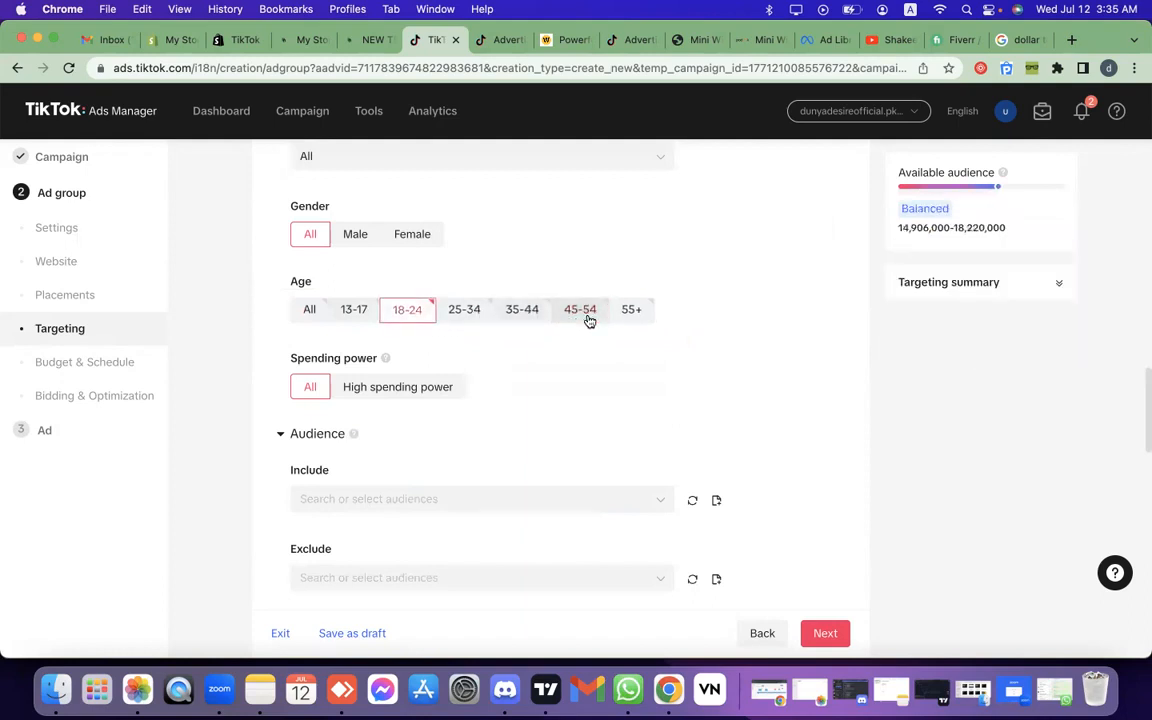
{"action": "left_click", "coordinate": [458, 319]}
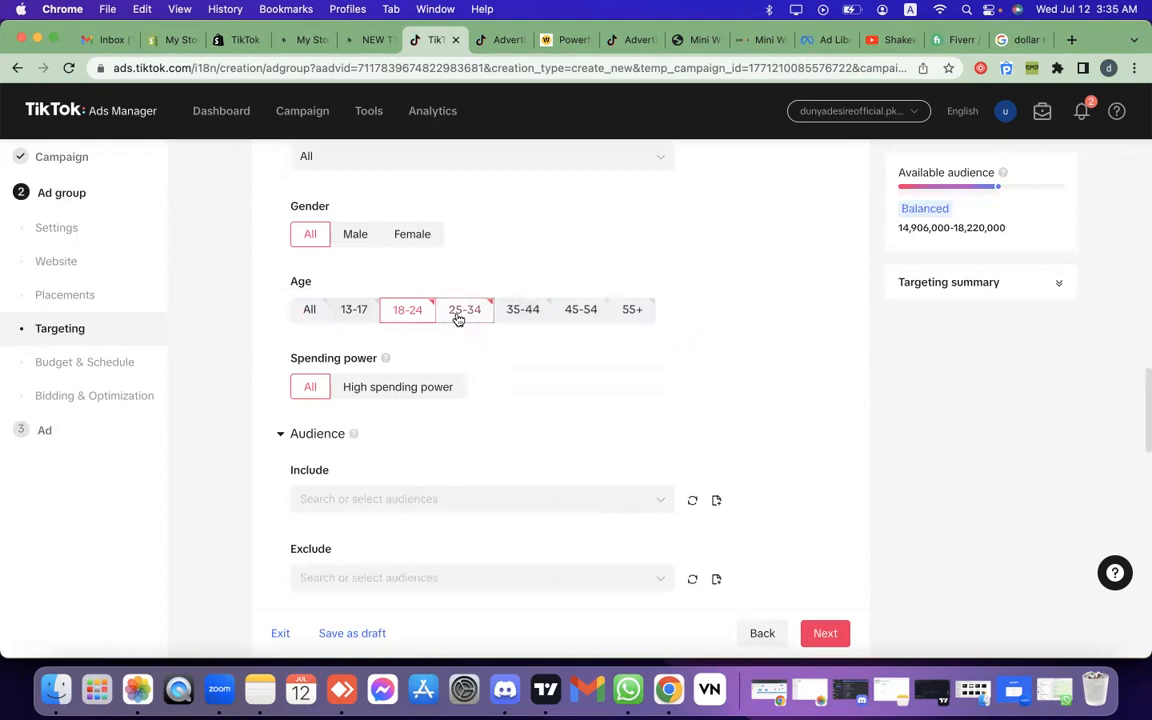
{"action": "left_click", "coordinate": [540, 316]}
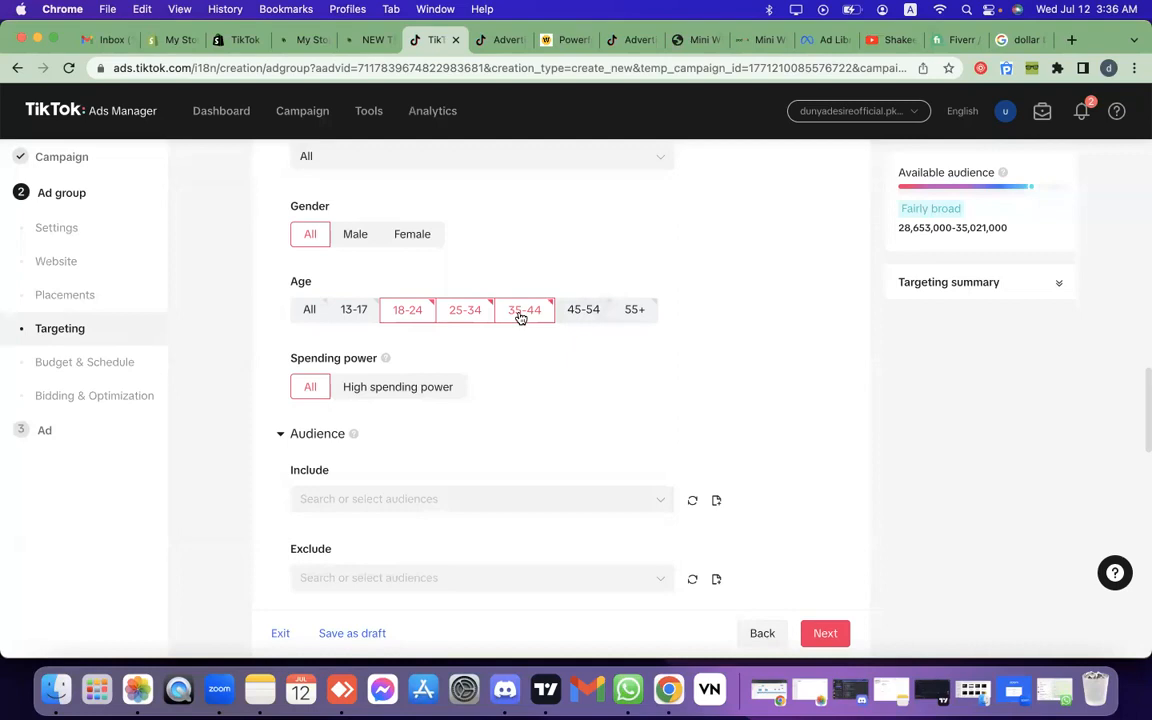
Step: Review the spending power setting and the audience include and exclude options without choosing an audience
{"action": "scroll", "coordinate": [518, 314], "scroll_direction": "down", "scroll_amount": 1}
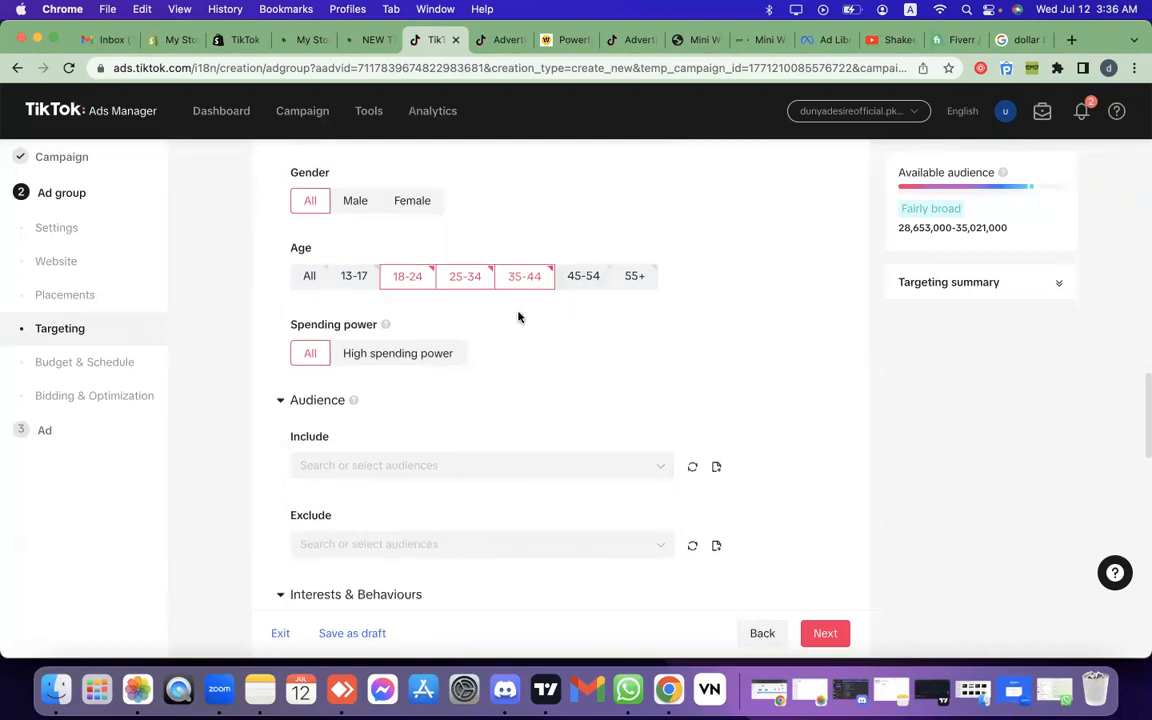
{"action": "scroll", "coordinate": [328, 354], "scroll_direction": "down", "scroll_amount": 1}
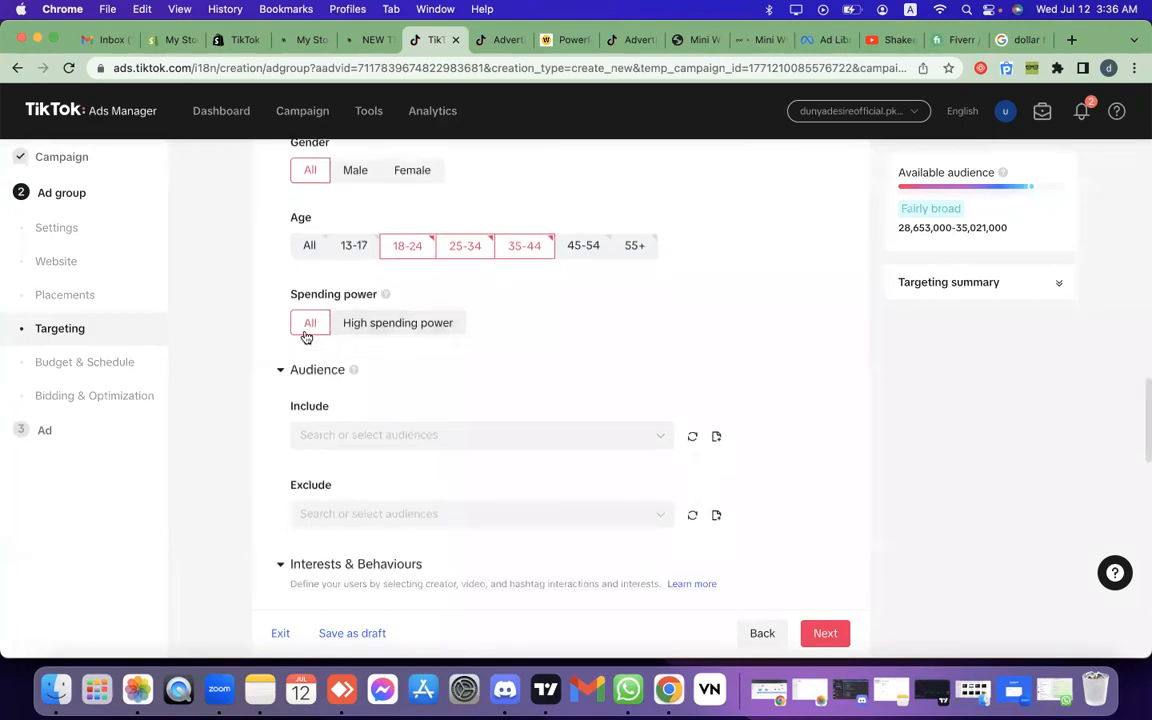
{"action": "scroll", "coordinate": [306, 334], "scroll_direction": "down", "scroll_amount": 1}
{"action": "scroll", "coordinate": [311, 319], "scroll_direction": "down", "scroll_amount": 1}
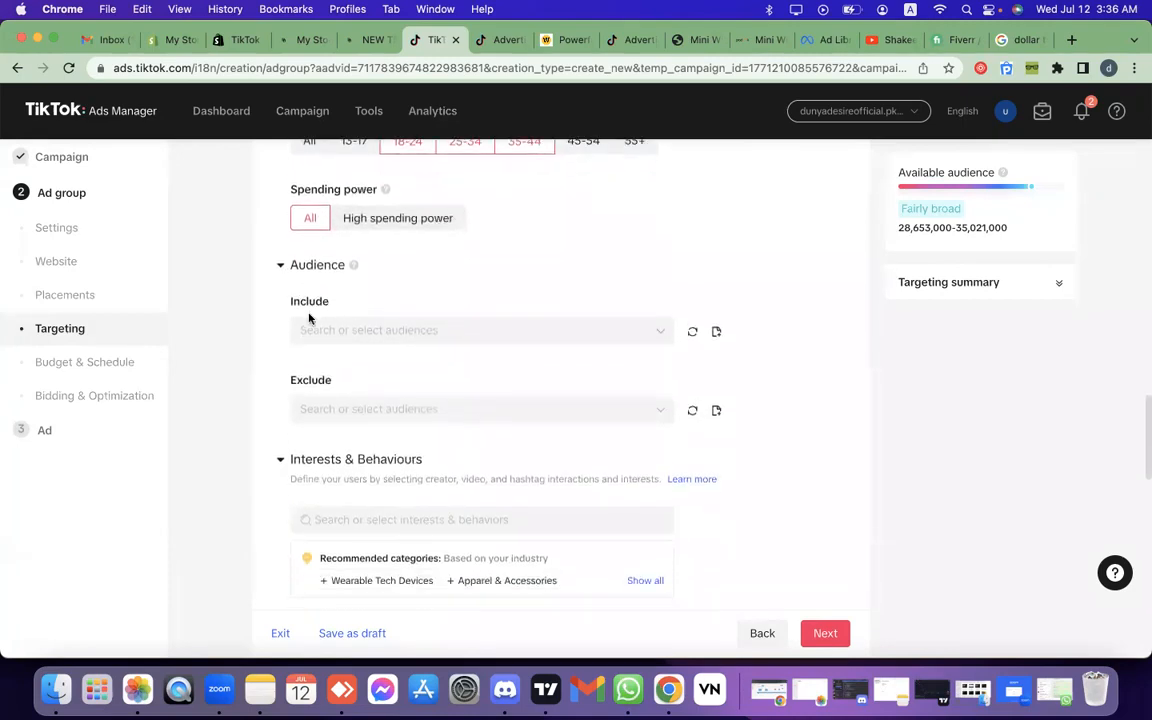
{"action": "left_click", "coordinate": [368, 330]}
{"action": "left_click", "coordinate": [744, 293]}
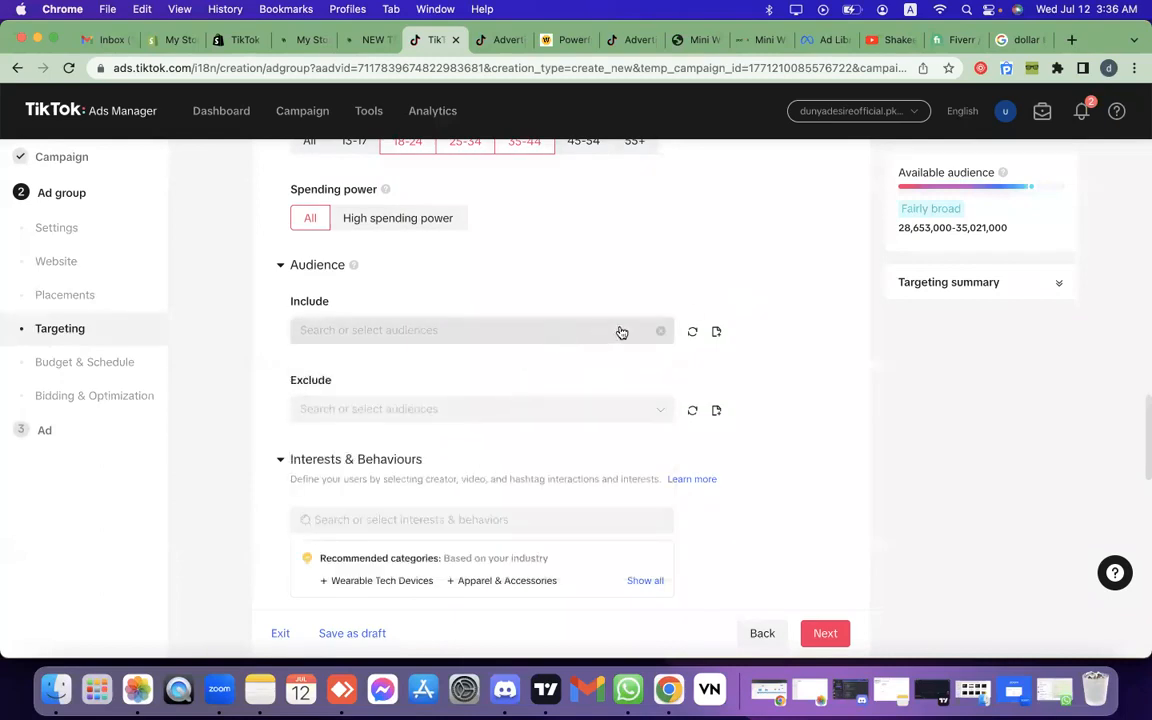
{"action": "scroll", "coordinate": [620, 329], "scroll_direction": "down", "scroll_amount": 2}
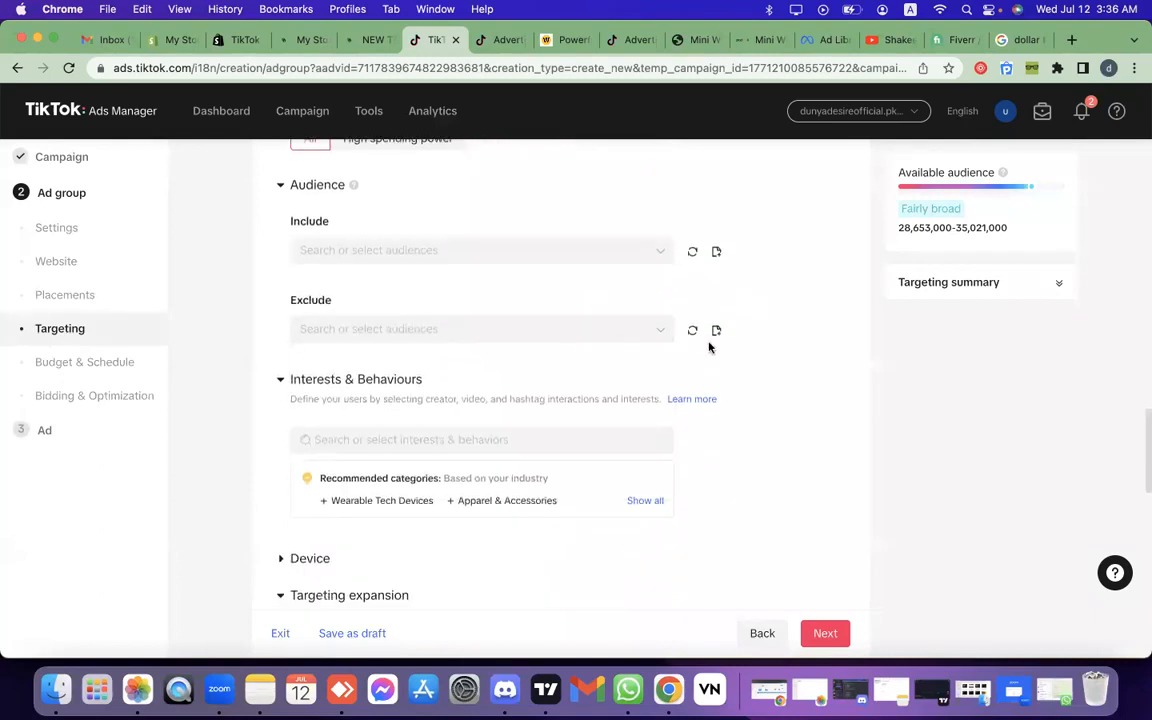
{"action": "scroll", "coordinate": [707, 345], "scroll_direction": "down", "scroll_amount": 1}
{"action": "scroll", "coordinate": [712, 346], "scroll_direction": "up", "scroll_amount": 2}
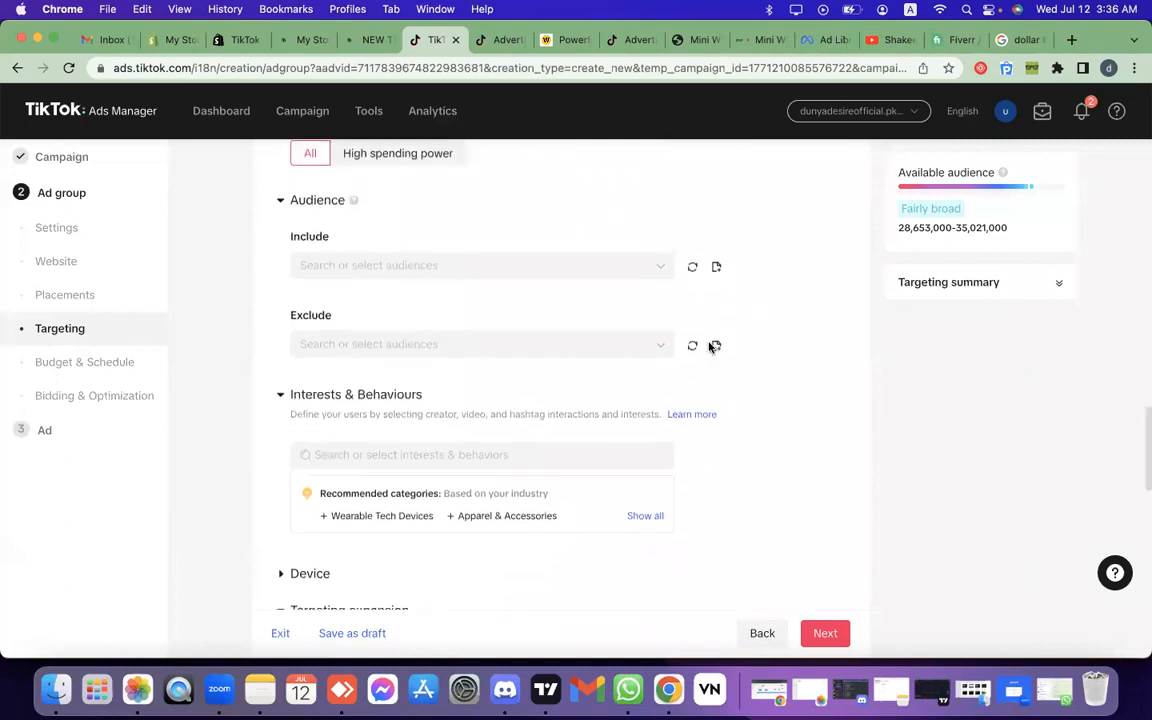
Step: Search the interests and behaviours for "online retail" and add online retailers as an interest
{"action": "scroll", "coordinate": [712, 346], "scroll_direction": "down", "scroll_amount": 4}
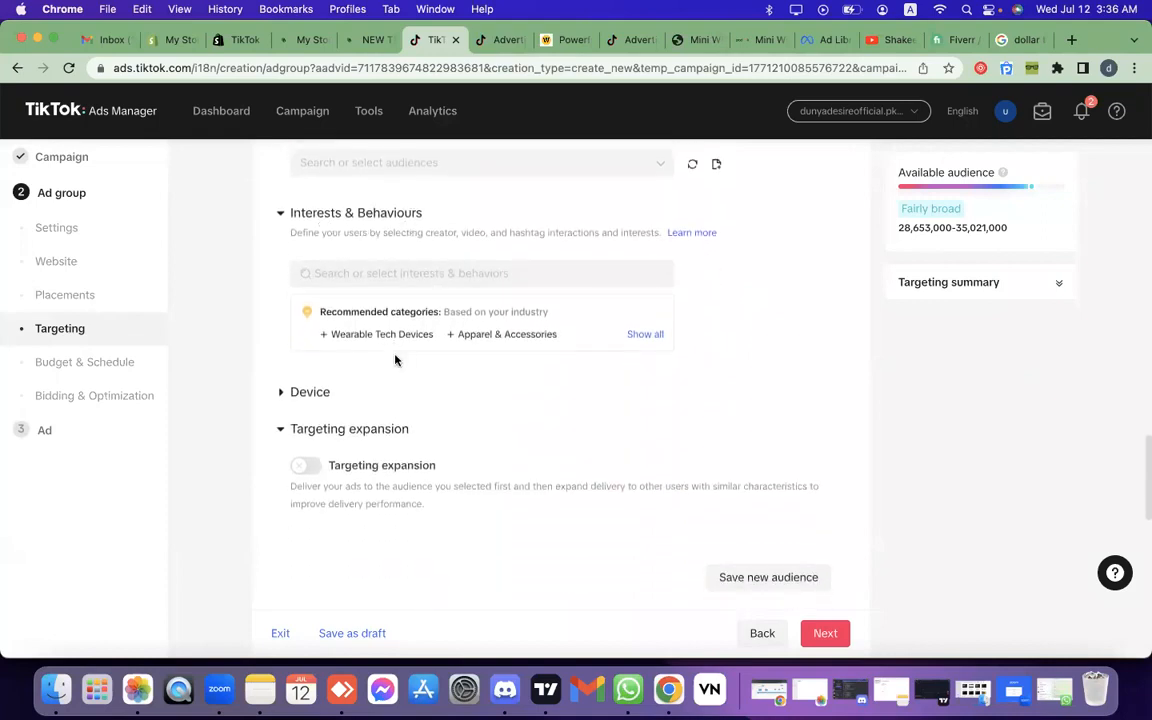
{"action": "left_click", "coordinate": [416, 284]}
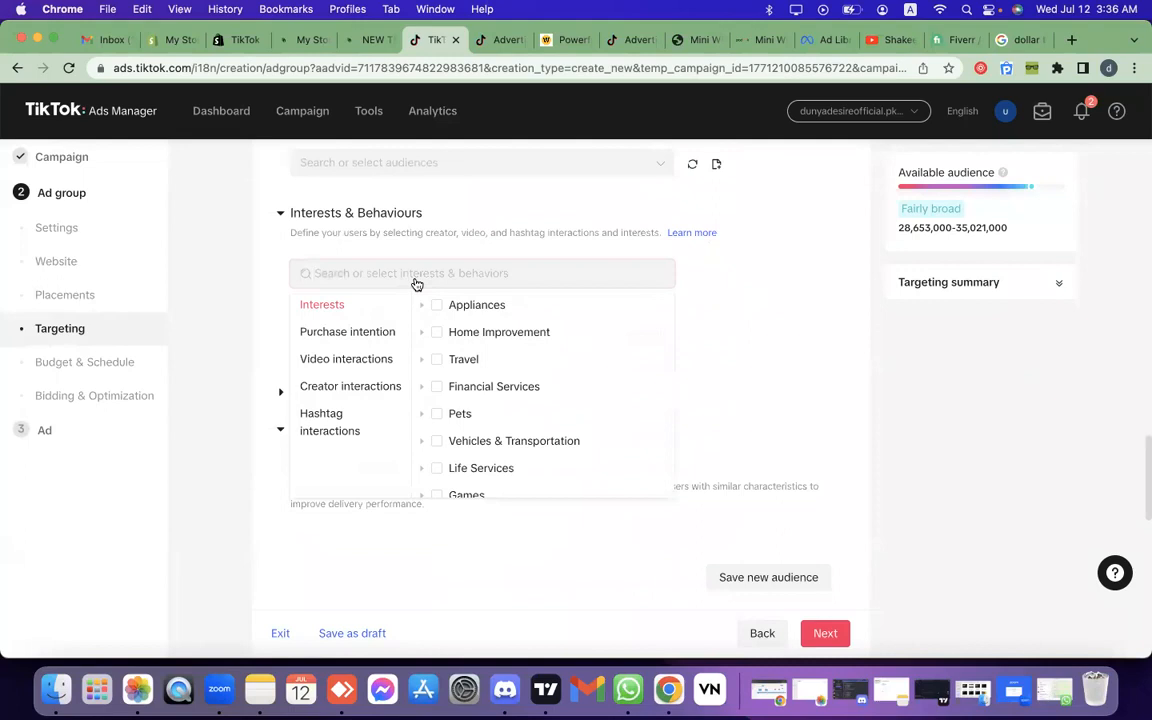
{"action": "type", "text": "online retail"}
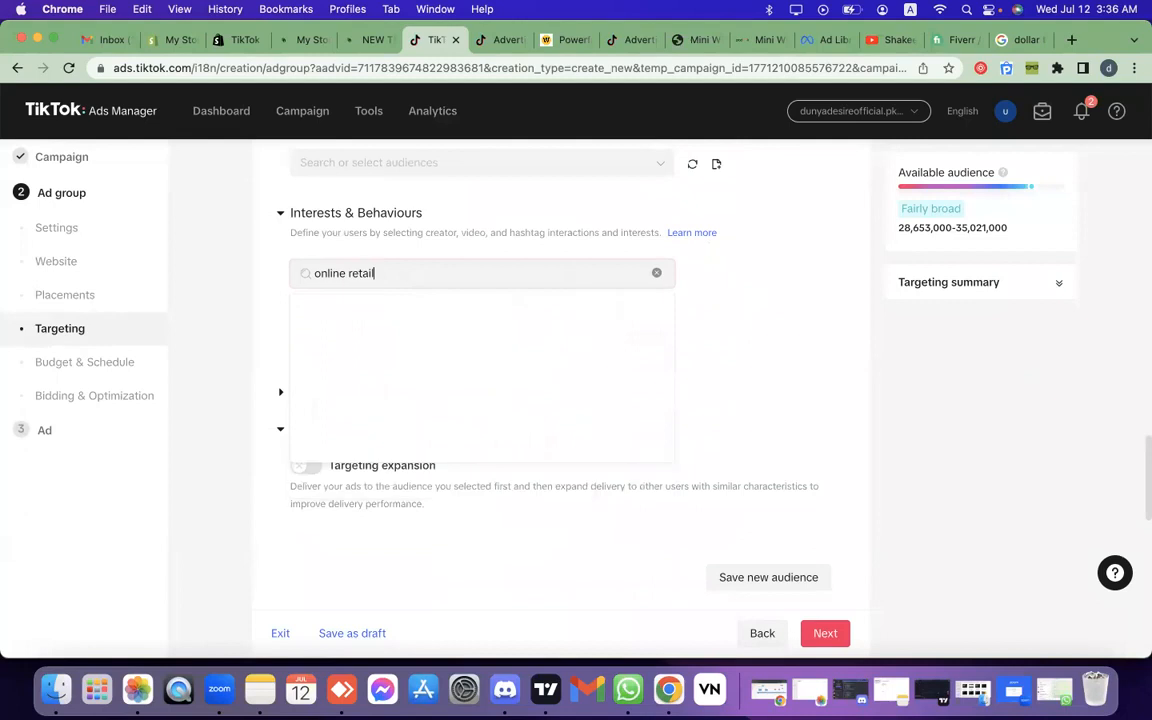
{"action": "left_click", "coordinate": [464, 302]}
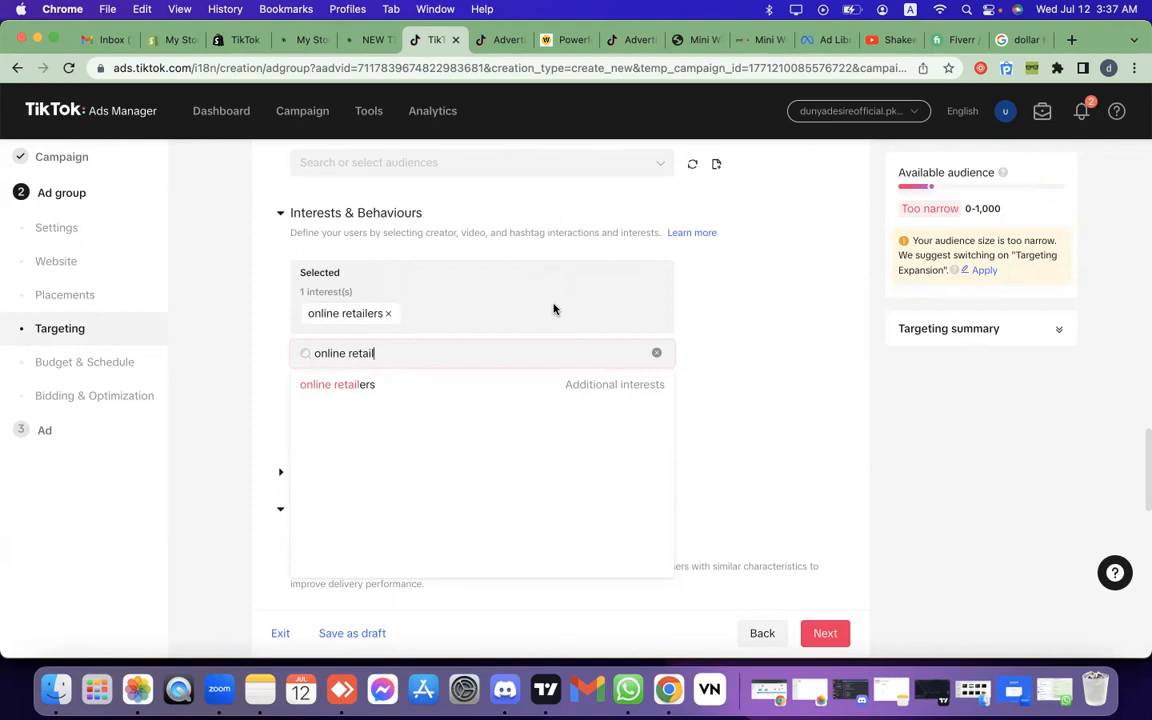
Step: Search the interests for "watch" and add Watches as an interest and a purchase intention, keeping only the purchase intention
{"action": "key", "text": "super+a"}
{"action": "key", "text": "BackSpace"}
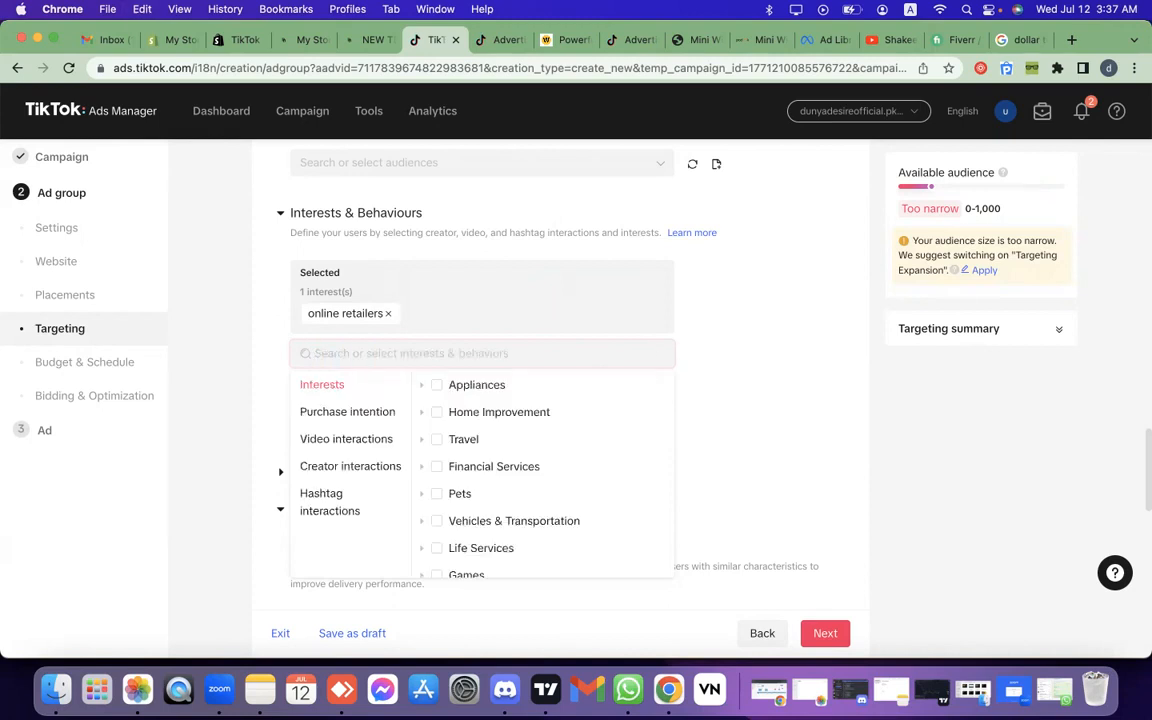
{"action": "type", "text": "watch"}
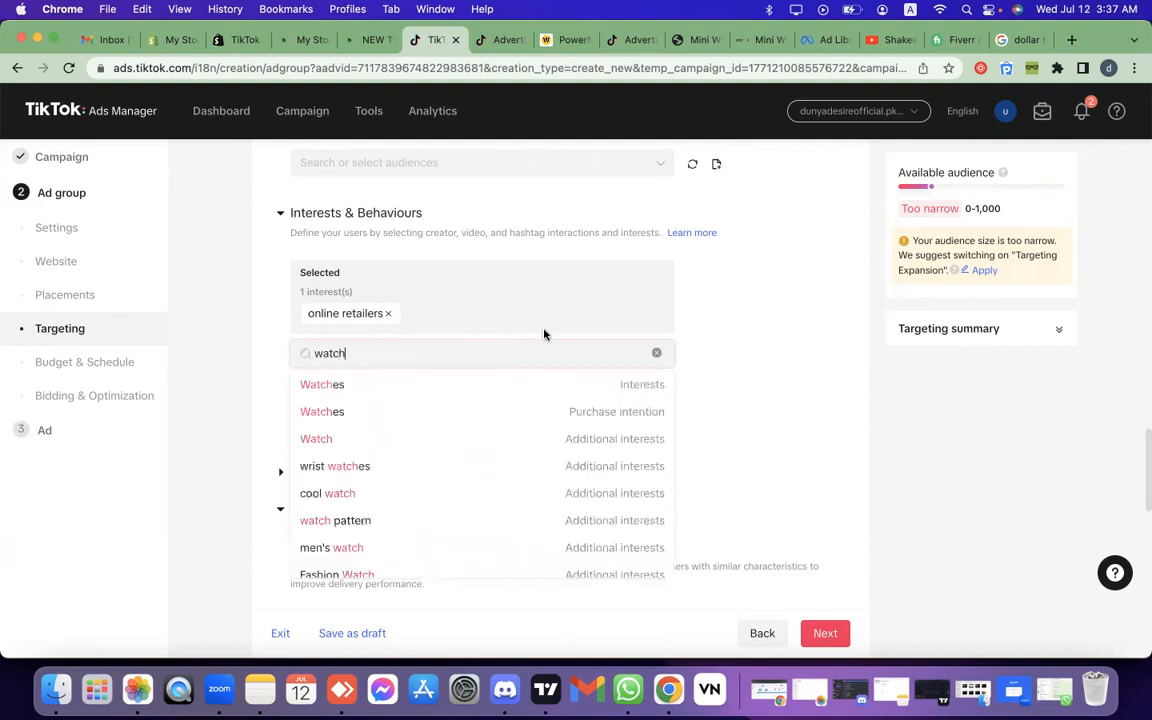
{"action": "left_click", "coordinate": [468, 393]}
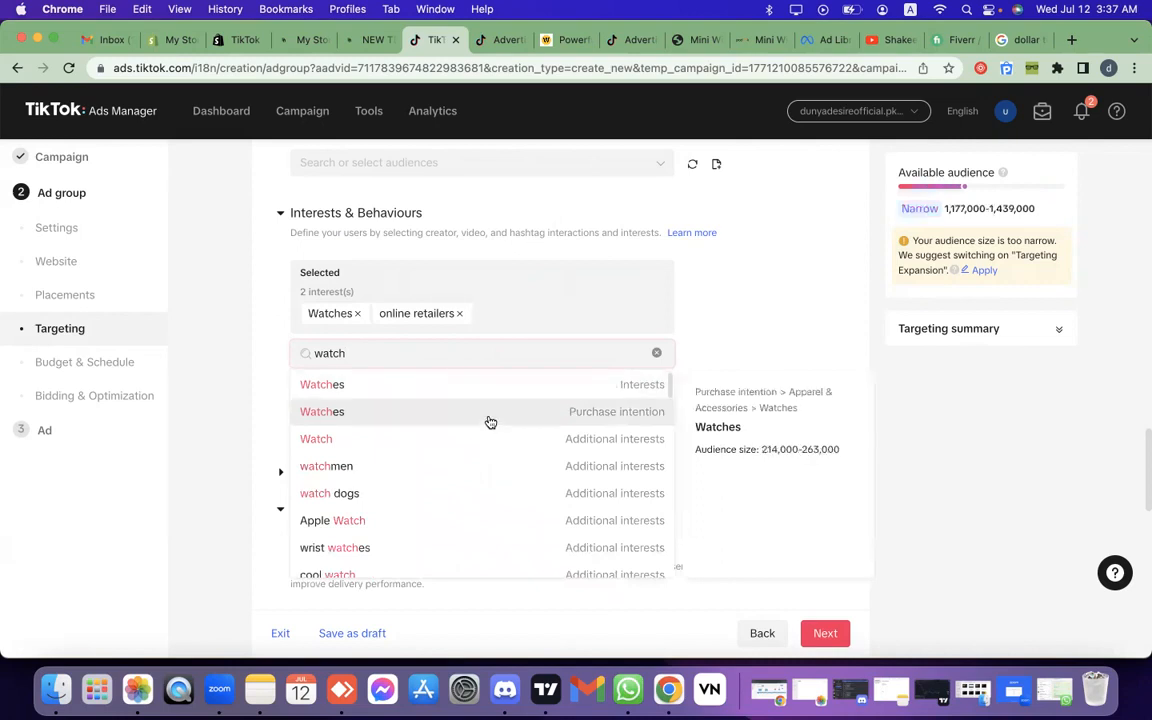
{"action": "left_click", "coordinate": [490, 412]}
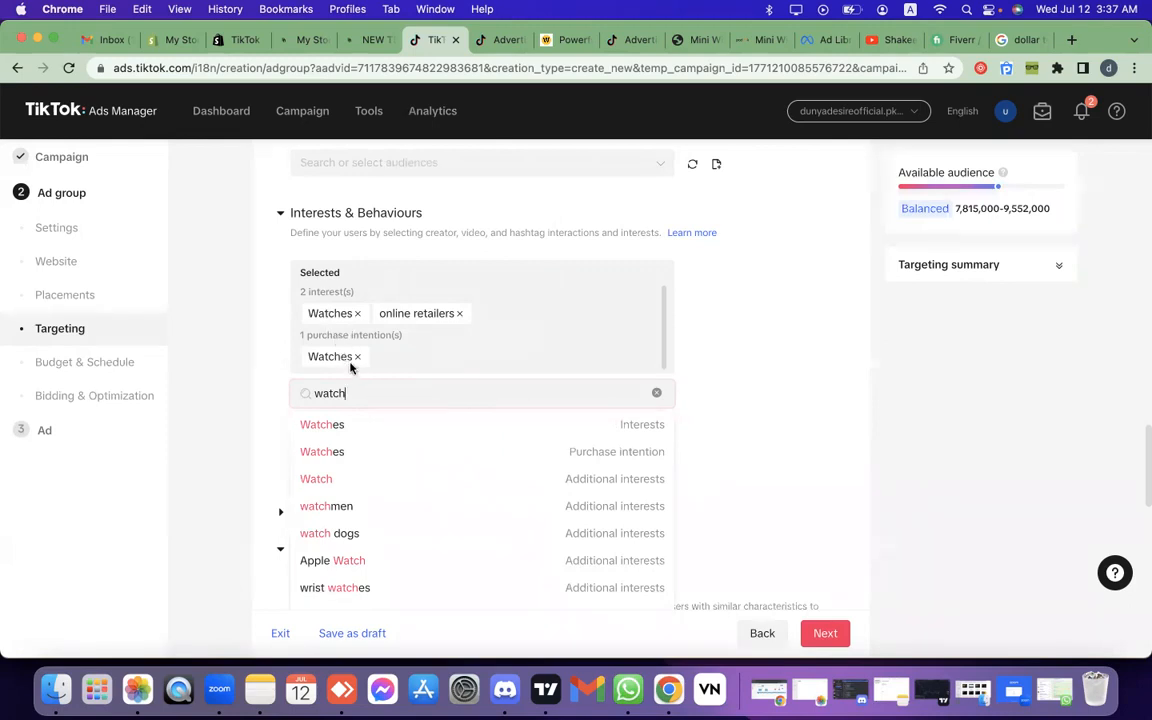
{"action": "left_click", "coordinate": [358, 314]}
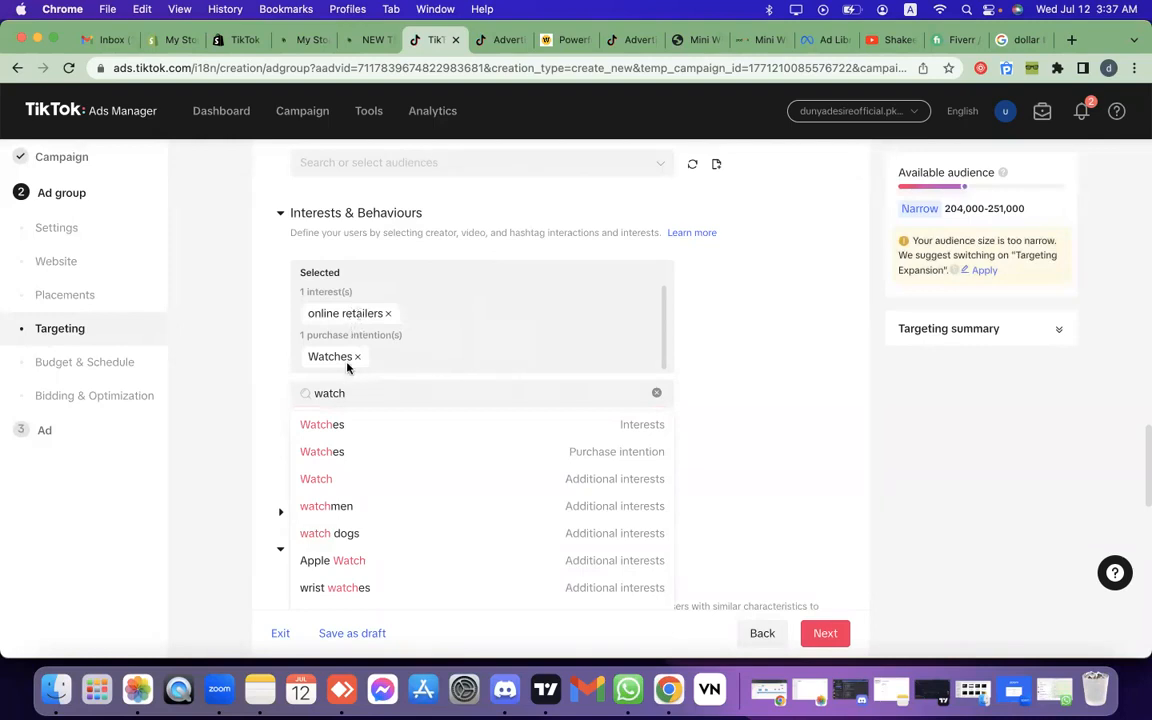
{"action": "left_click", "coordinate": [676, 380]}
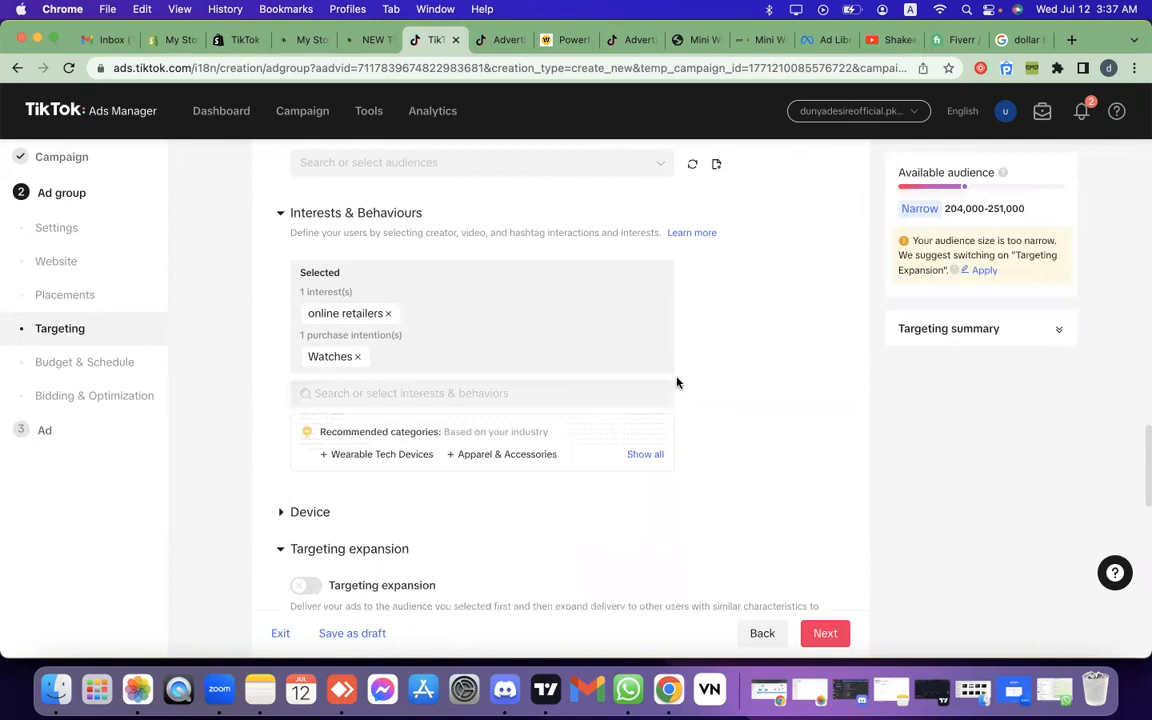
Step: Expand the device targeting settings and look through the operating system, OS version, device model and connection type options
{"action": "scroll", "coordinate": [751, 386], "scroll_direction": "down", "scroll_amount": 4}
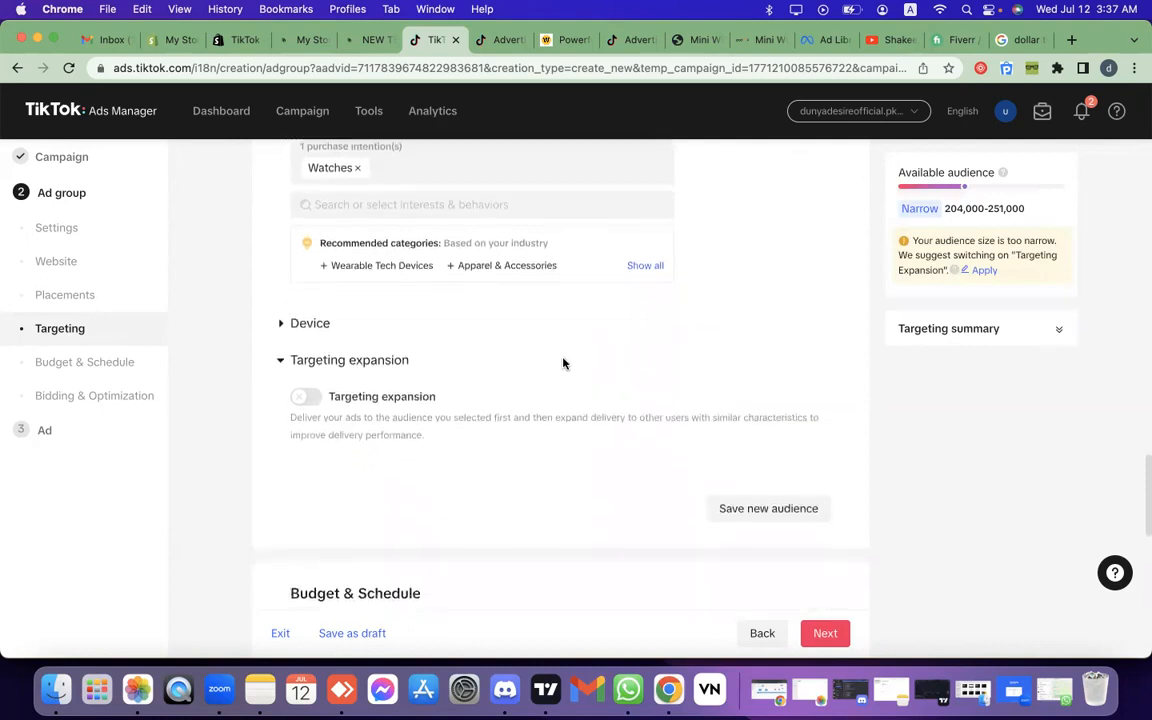
{"action": "left_click", "coordinate": [285, 330]}
{"action": "scroll", "coordinate": [330, 406], "scroll_direction": "down", "scroll_amount": 9}
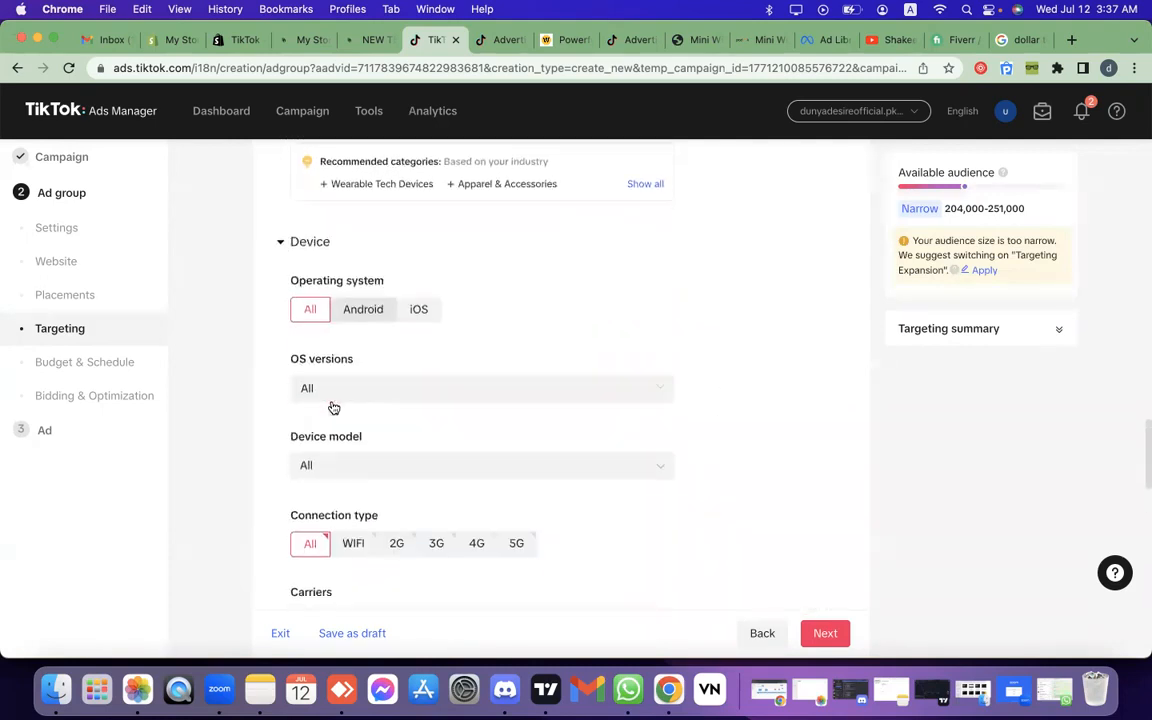
{"action": "scroll", "coordinate": [333, 407], "scroll_direction": "down", "scroll_amount": 8}
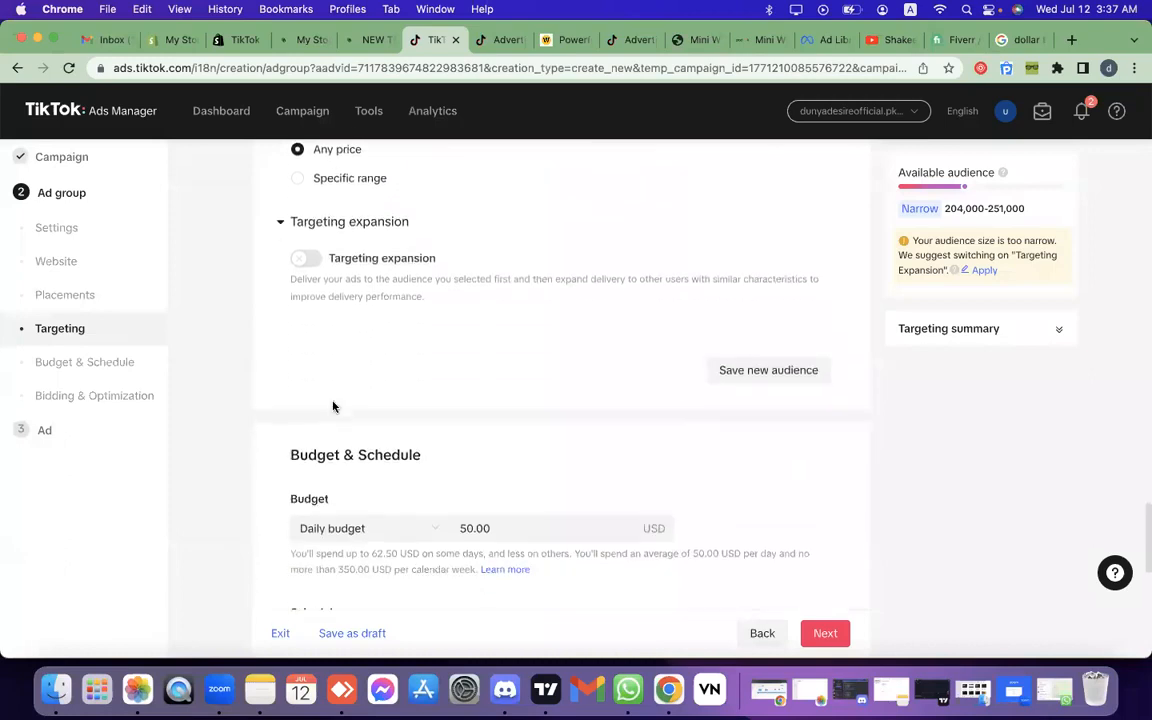
Step: Set the ad group's daily budget to 20 USD
{"action": "scroll", "coordinate": [386, 268], "scroll_direction": "down", "scroll_amount": 4}
{"action": "double_click", "coordinate": [470, 281]}
{"action": "key", "text": "BackSpace"}
{"action": "type", "text": "20"}
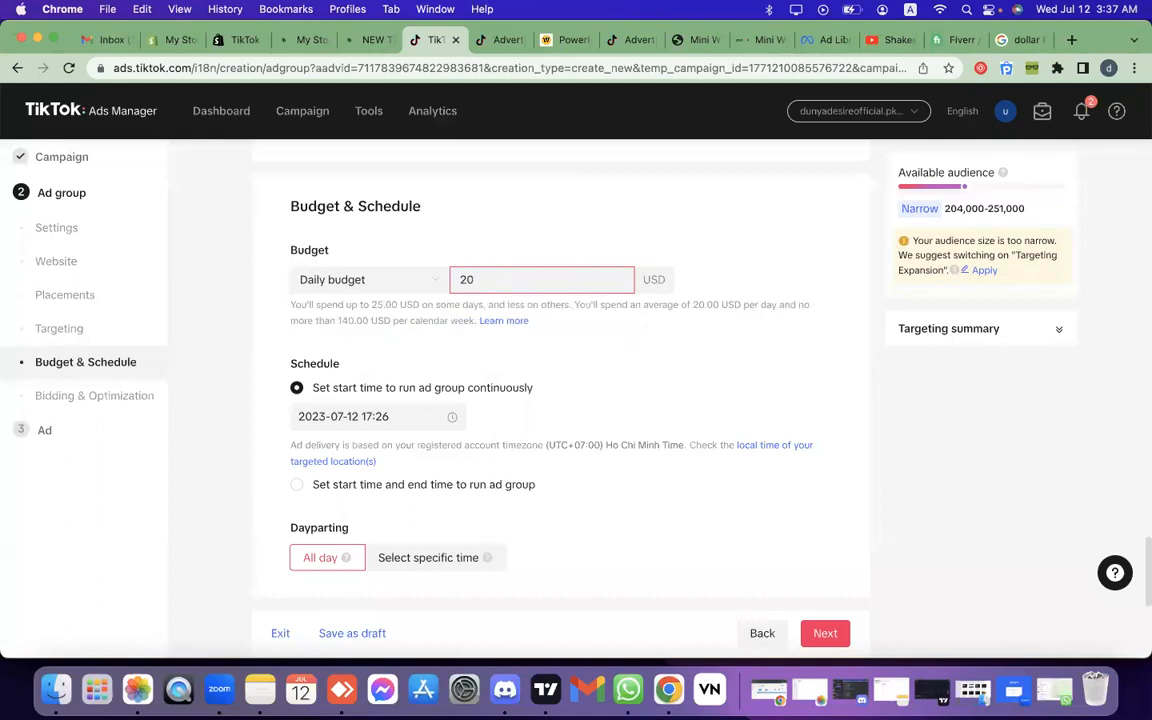
{"action": "left_click", "coordinate": [566, 342]}
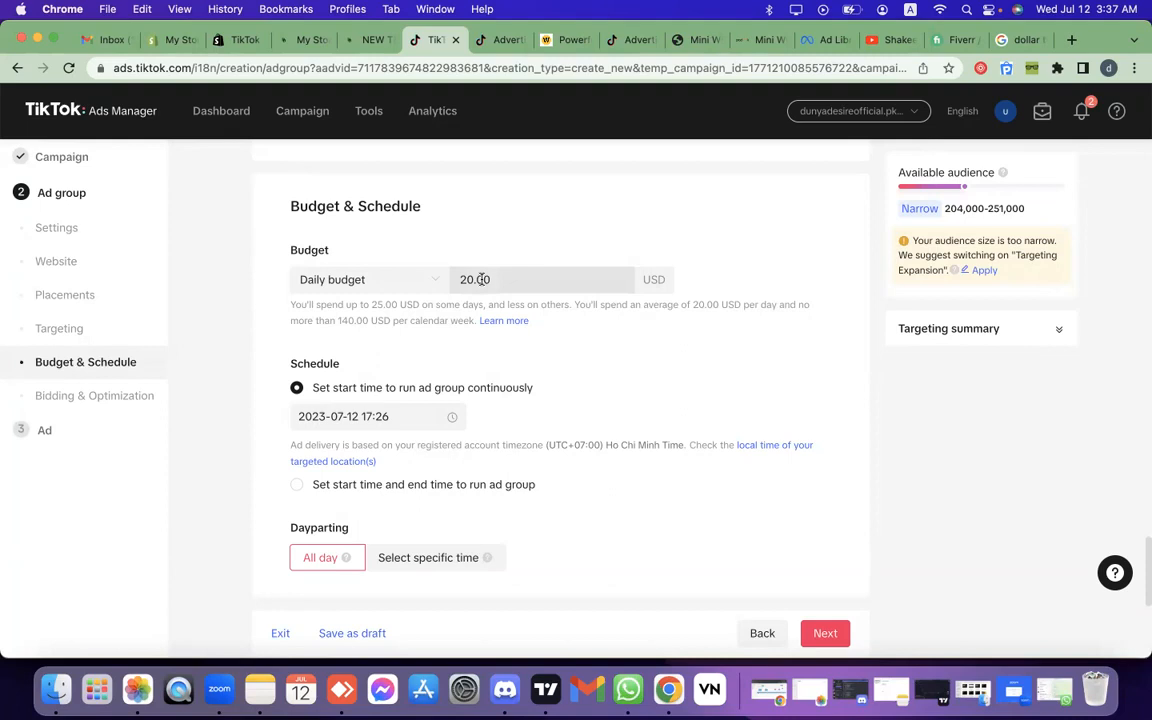
Step: Choose Value as the optimization goal in the bidding and optimization settings
{"action": "scroll", "coordinate": [470, 320], "scroll_direction": "down", "scroll_amount": 3}
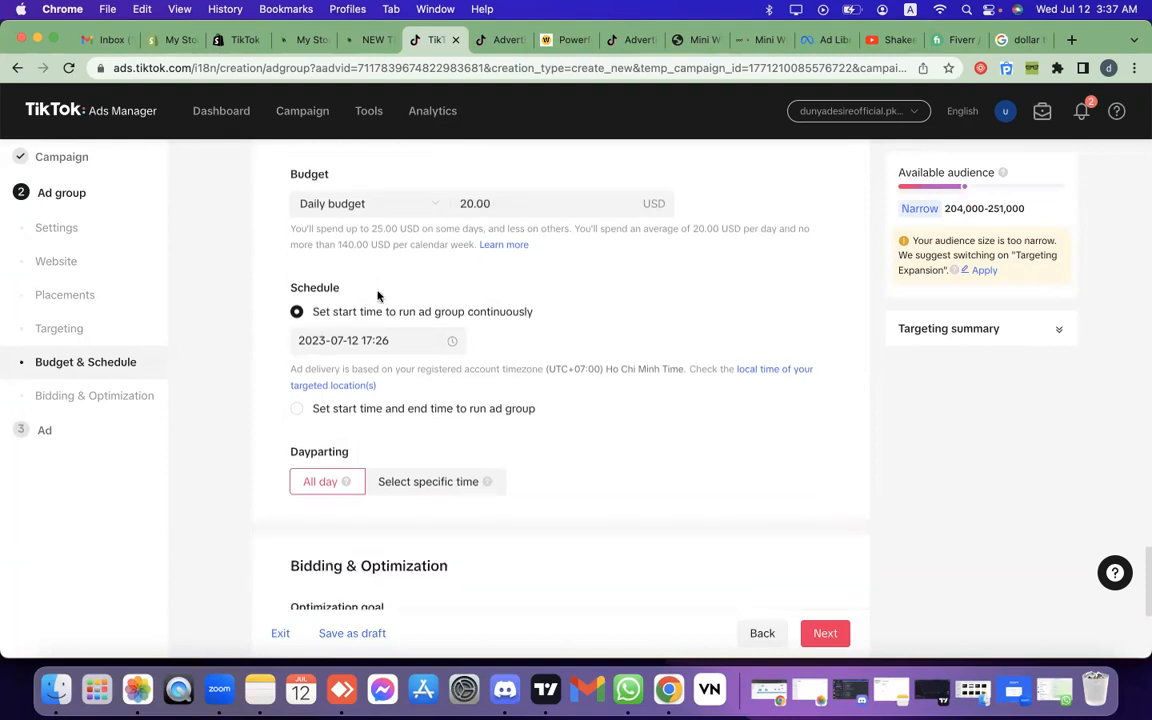
{"action": "scroll", "coordinate": [360, 320], "scroll_direction": "down", "scroll_amount": 5}
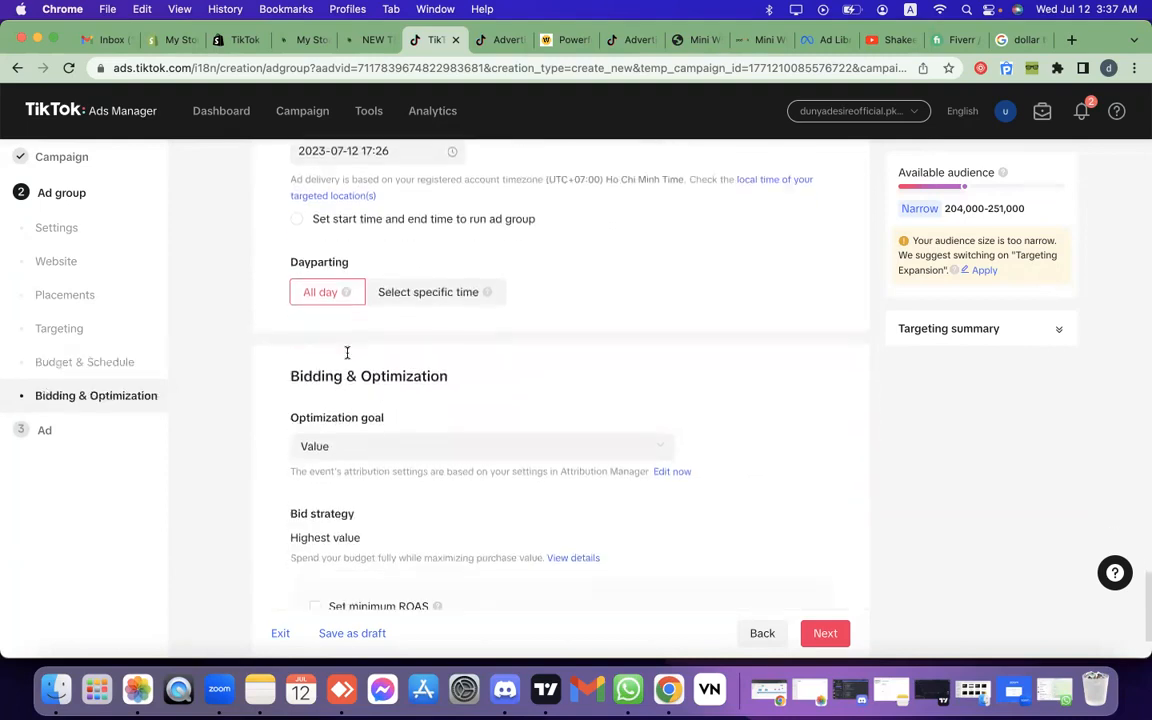
{"action": "scroll", "coordinate": [491, 240], "scroll_direction": "down", "scroll_amount": 2}
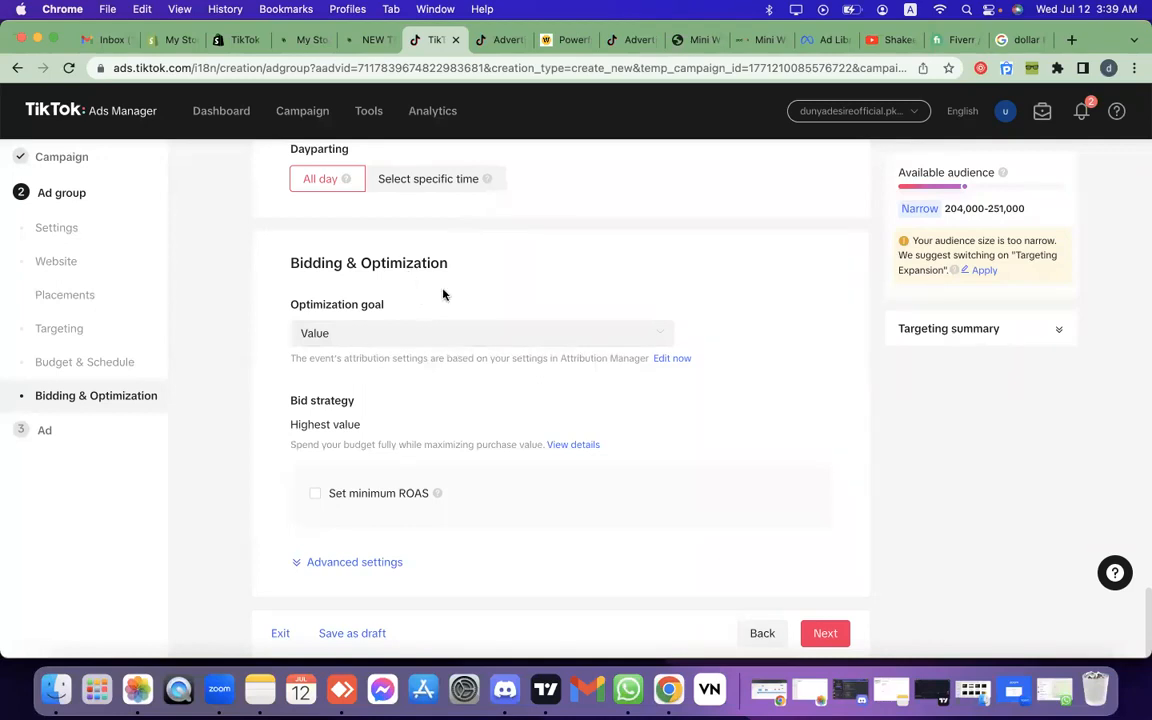
{"action": "left_click", "coordinate": [424, 330]}
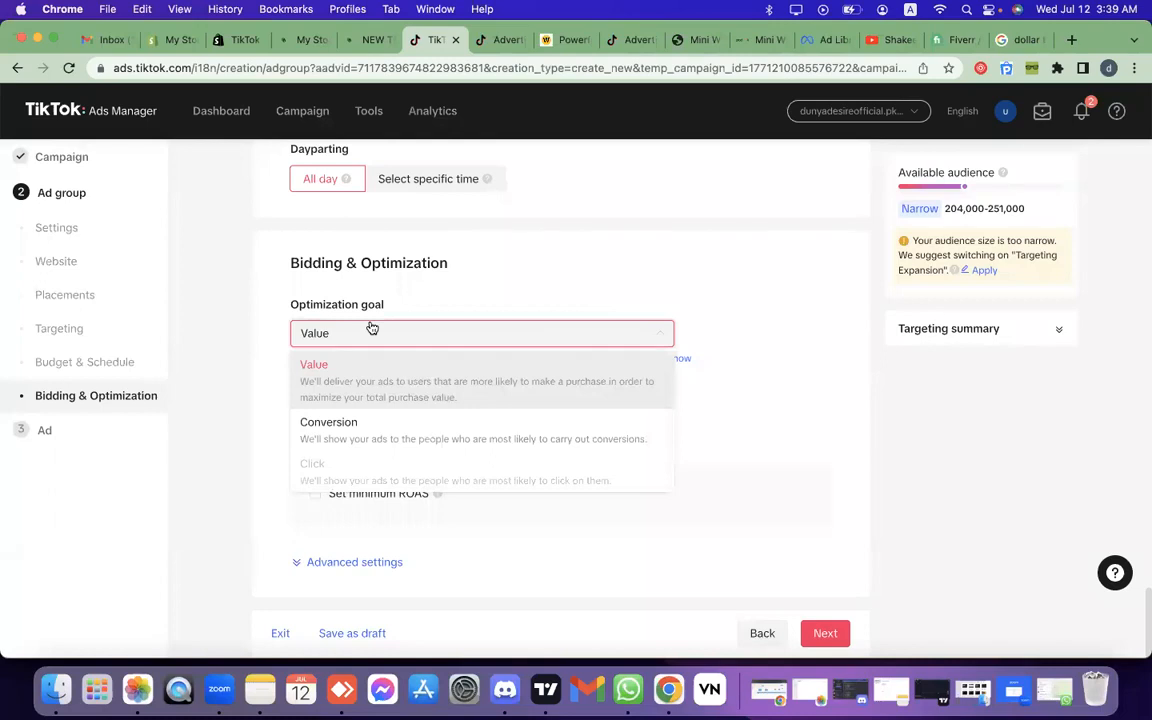
{"action": "left_click", "coordinate": [400, 397]}
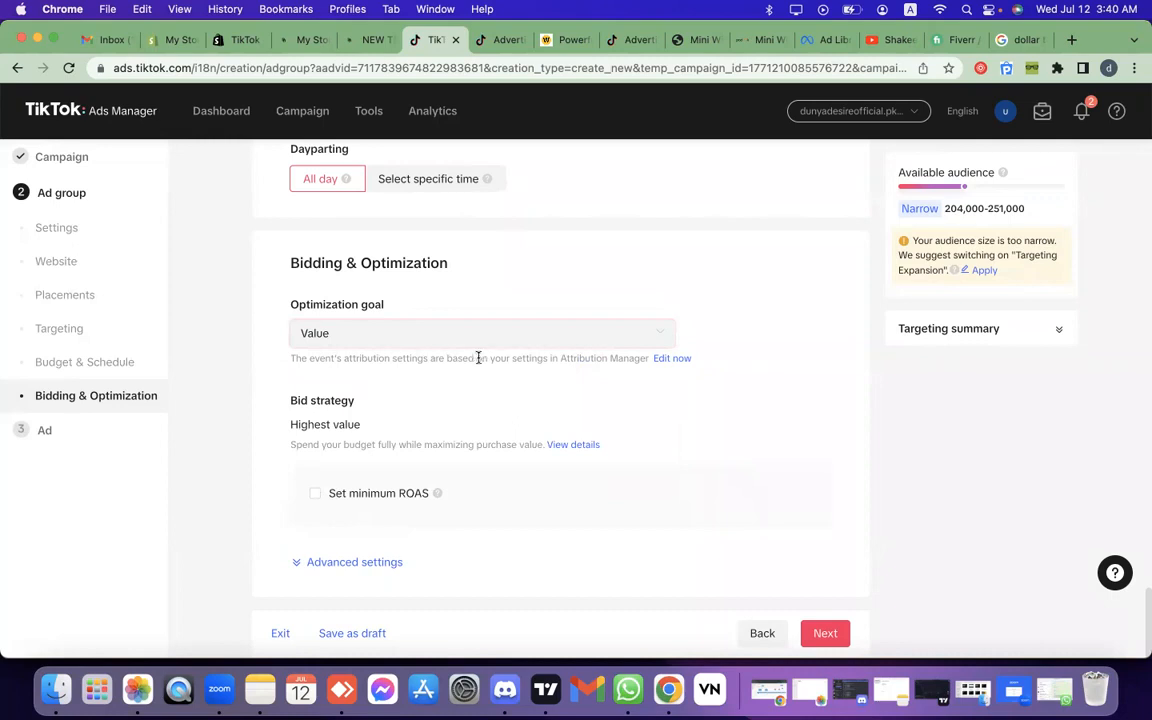
Step: Expand the advanced bidding settings to review billing event and delivery type, and continue to the ad creation stage
{"action": "left_click", "coordinate": [390, 563]}
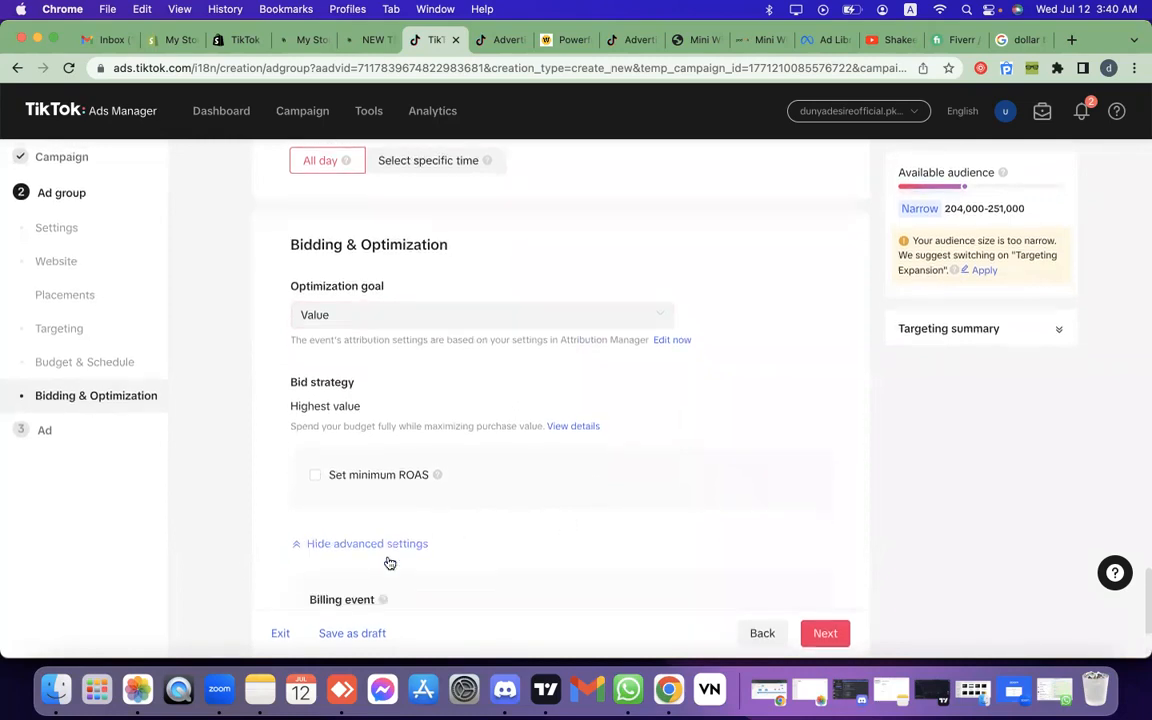
{"action": "scroll", "coordinate": [391, 558], "scroll_direction": "down", "scroll_amount": 3}
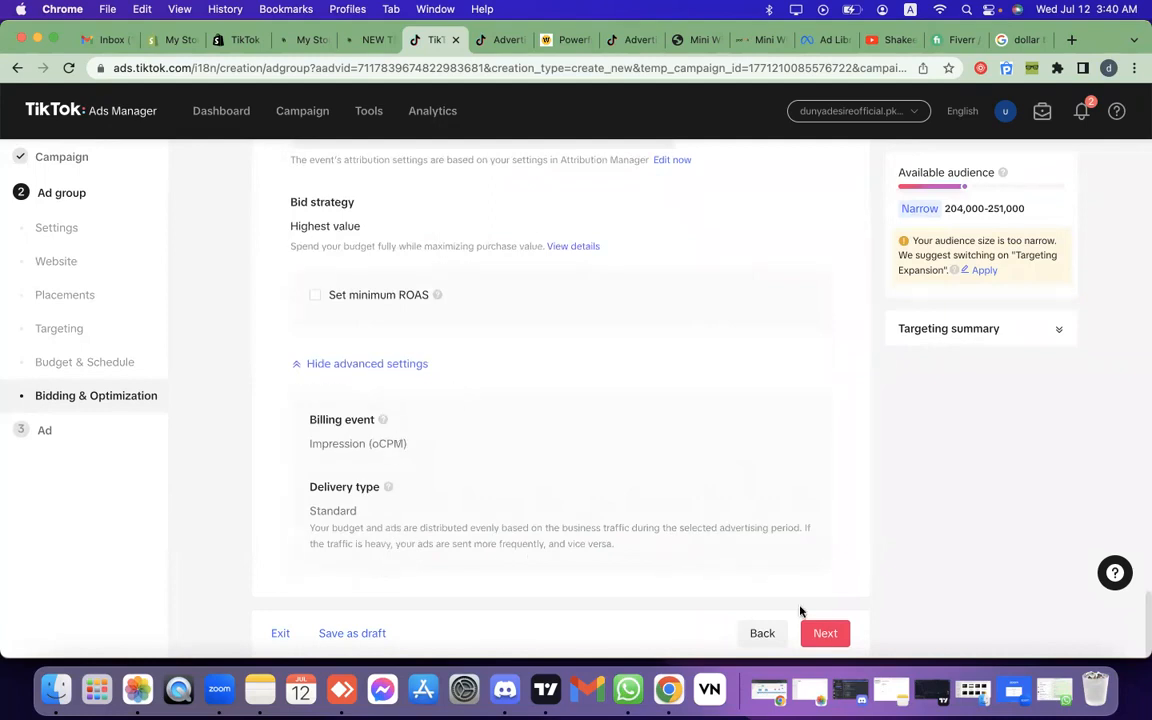
{"action": "left_click", "coordinate": [823, 636]}
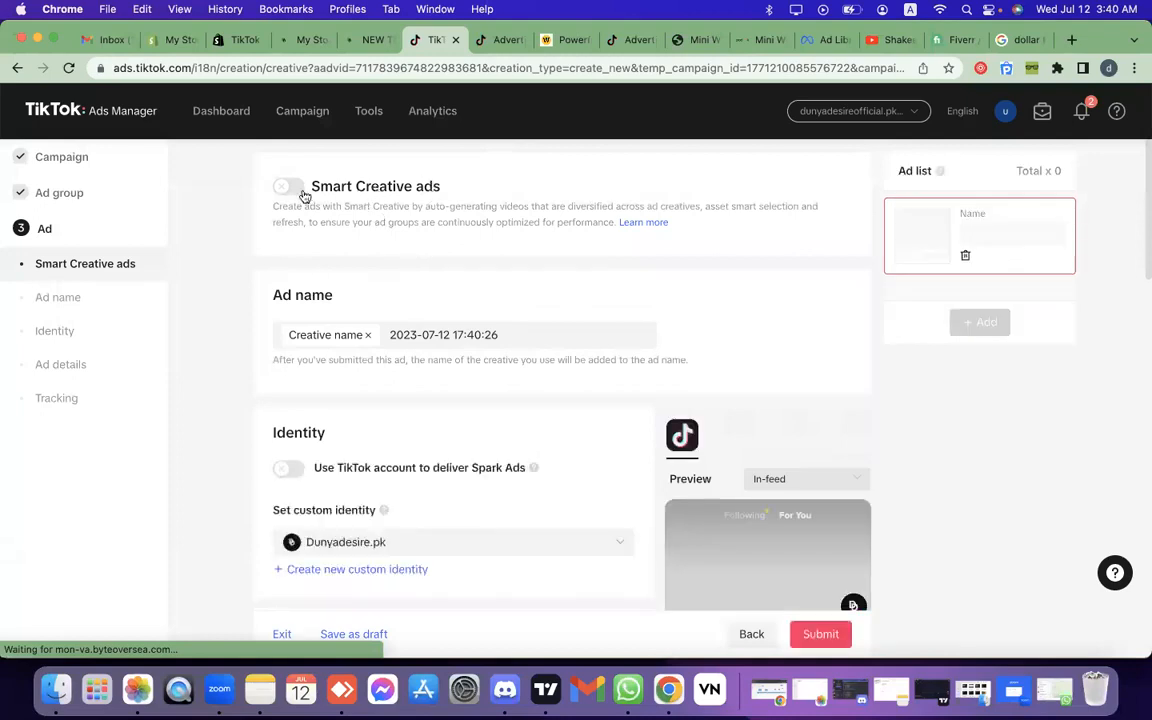
Step: Look over the ad setup sections and turn on Smart Creative ads
{"action": "scroll", "coordinate": [371, 337], "scroll_direction": "down", "scroll_amount": 3}
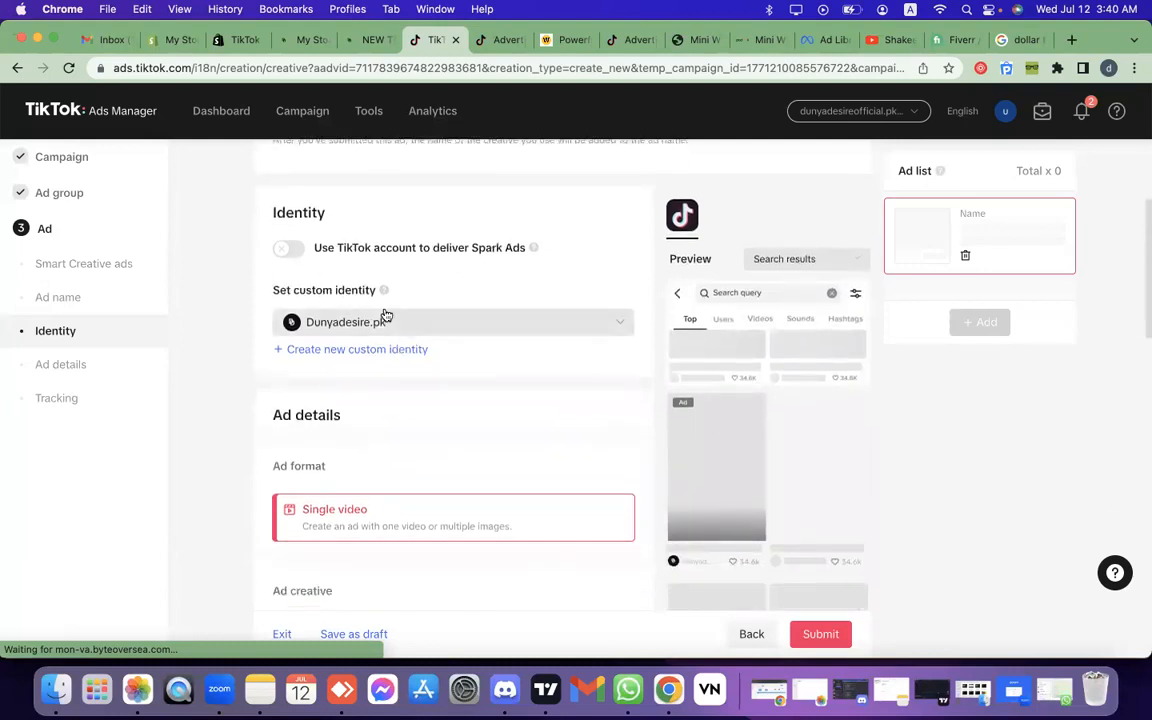
{"action": "scroll", "coordinate": [381, 311], "scroll_direction": "up", "scroll_amount": 4}
{"action": "scroll", "coordinate": [378, 311], "scroll_direction": "down", "scroll_amount": 5}
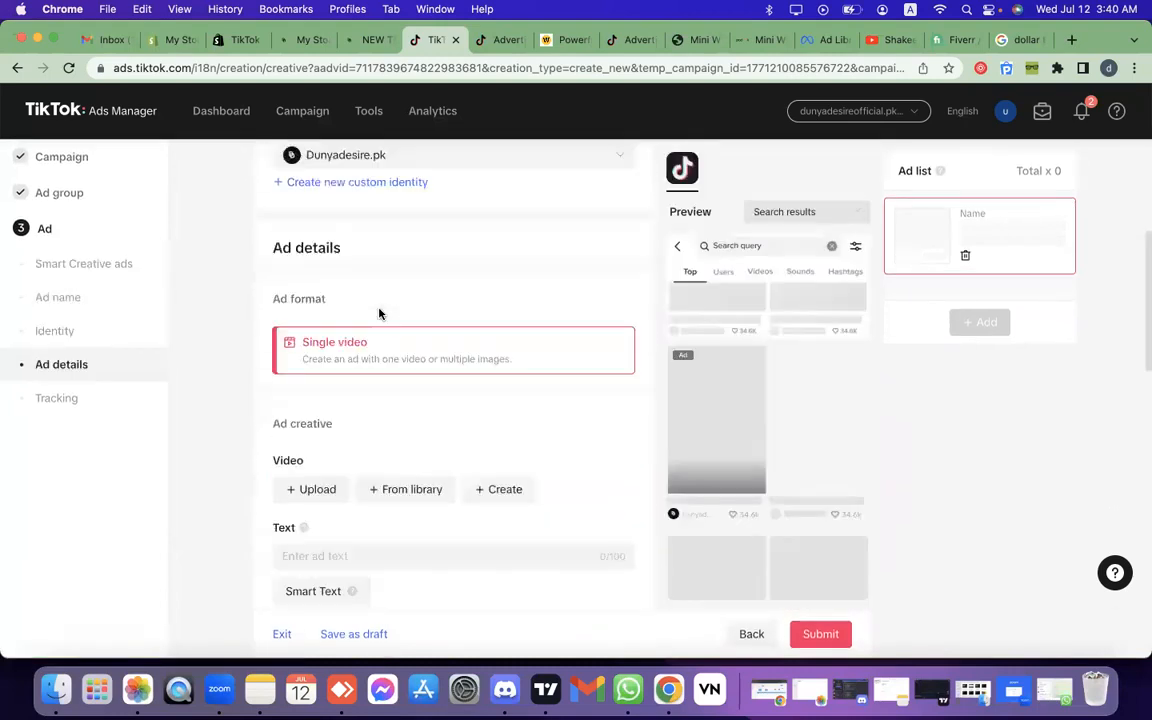
{"action": "scroll", "coordinate": [336, 226], "scroll_direction": "up", "scroll_amount": 5}
{"action": "left_click", "coordinate": [288, 186]}
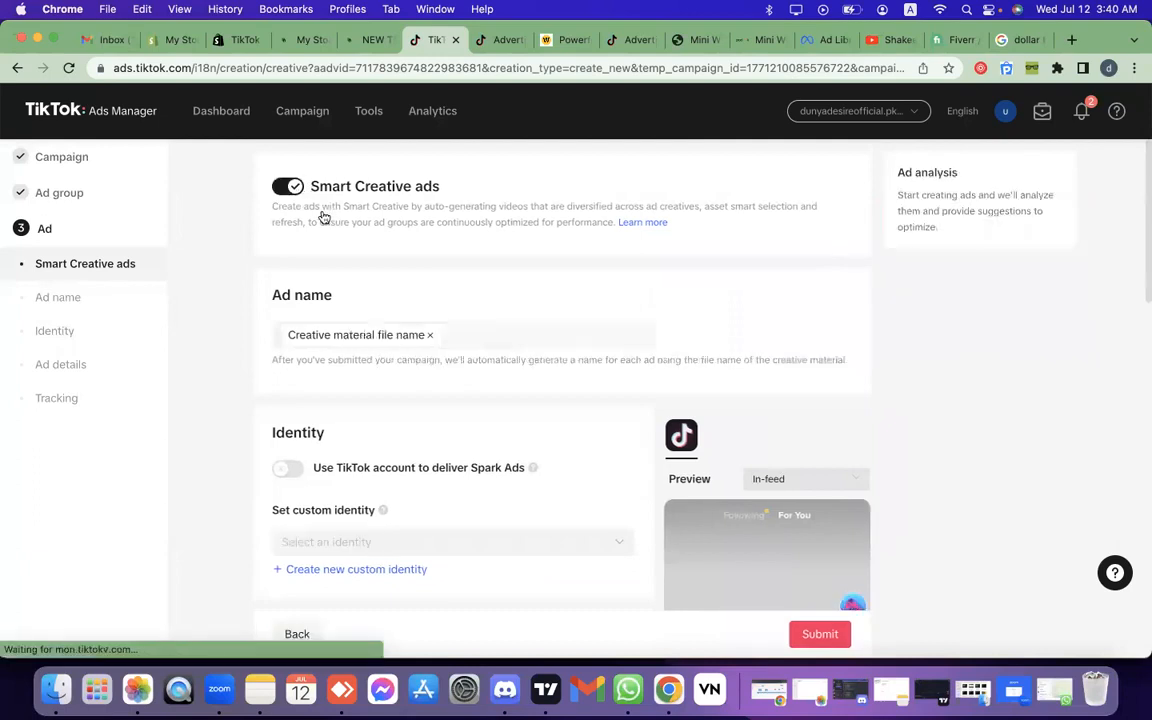
{"action": "scroll", "coordinate": [355, 262], "scroll_direction": "down", "scroll_amount": 1}
{"action": "scroll", "coordinate": [358, 270], "scroll_direction": "down", "scroll_amount": 1}
{"action": "scroll", "coordinate": [294, 213], "scroll_direction": "up", "scroll_amount": 2}
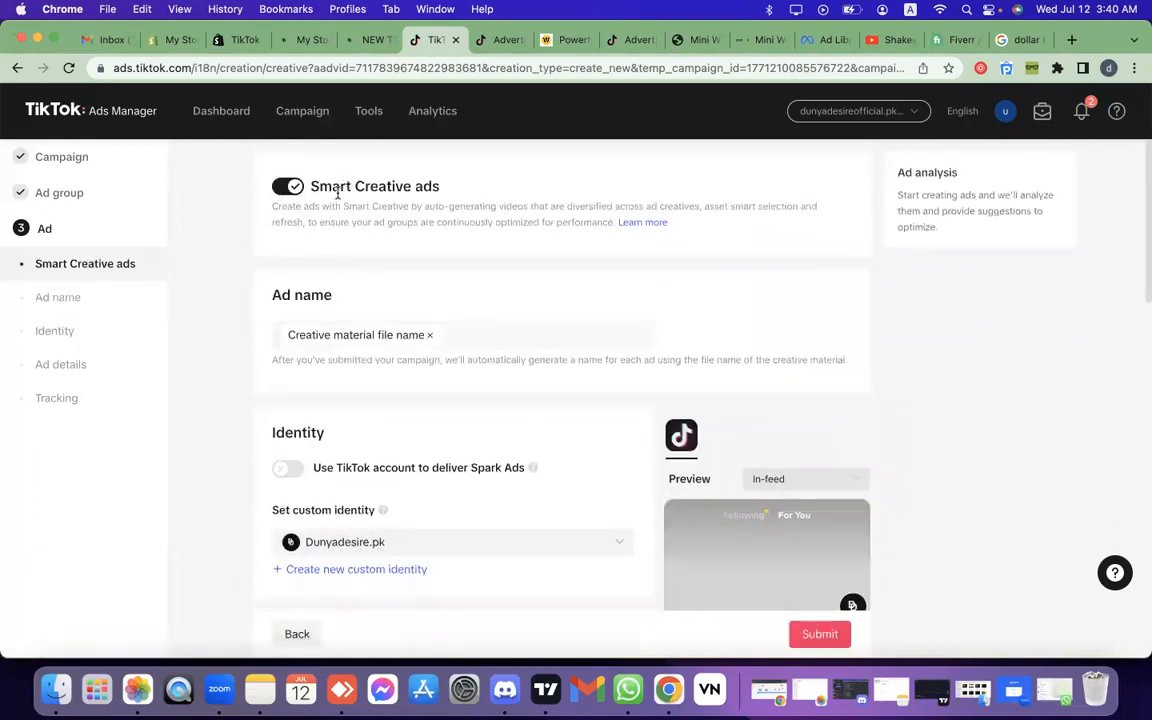
{"action": "left_click", "coordinate": [287, 467]}
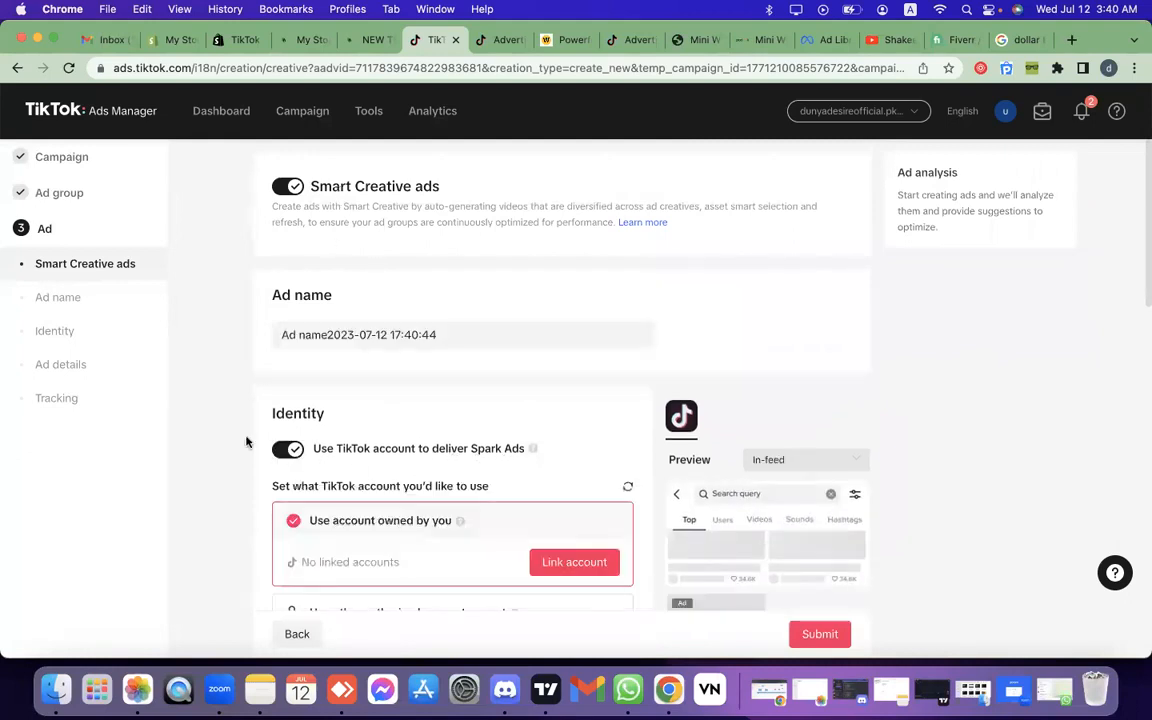
{"action": "left_click", "coordinate": [286, 451]}
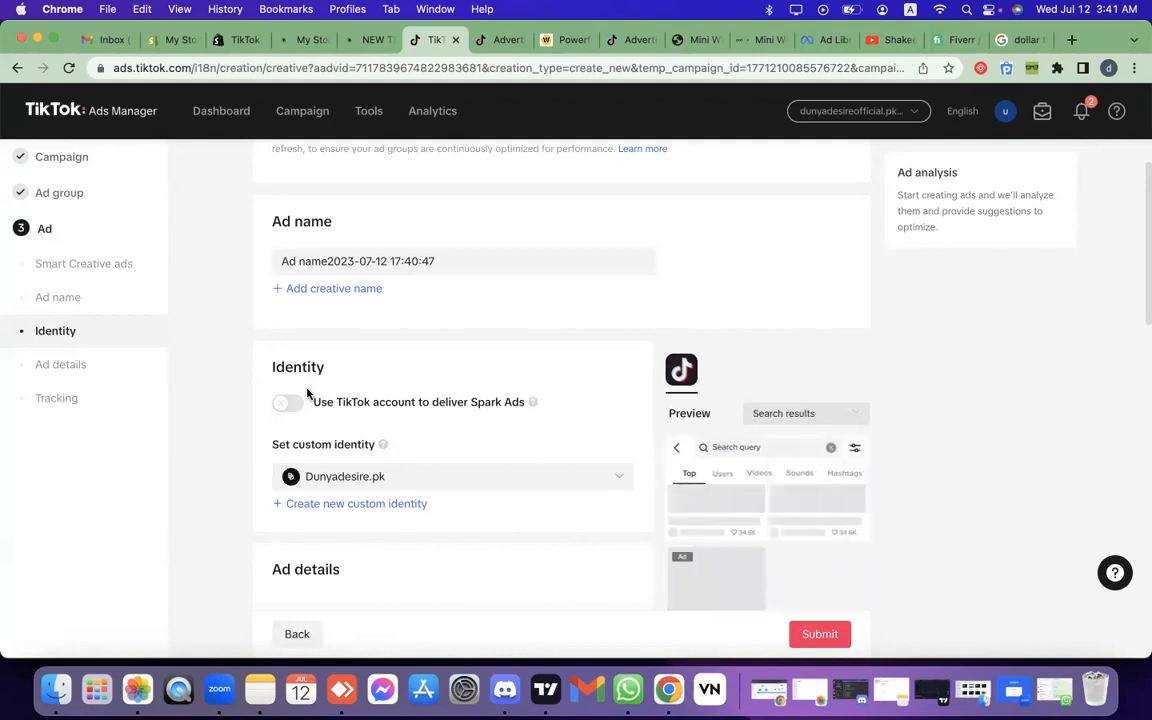
{"action": "left_click", "coordinate": [288, 403]}
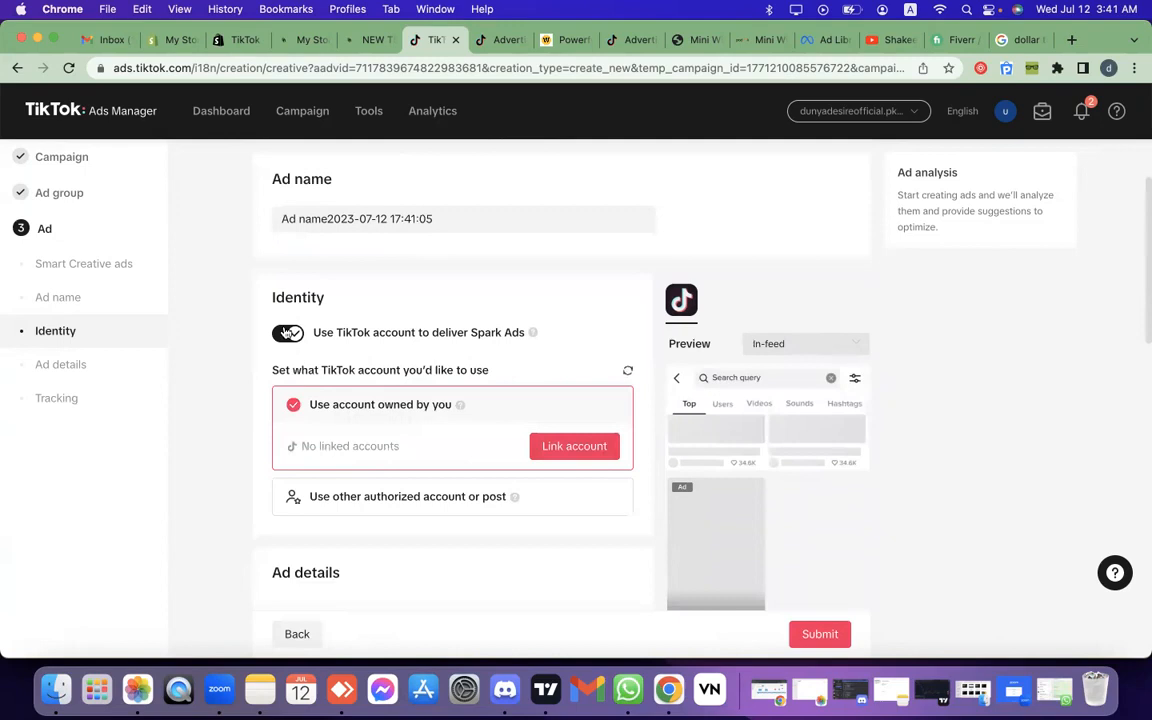
{"action": "left_click", "coordinate": [287, 333]}
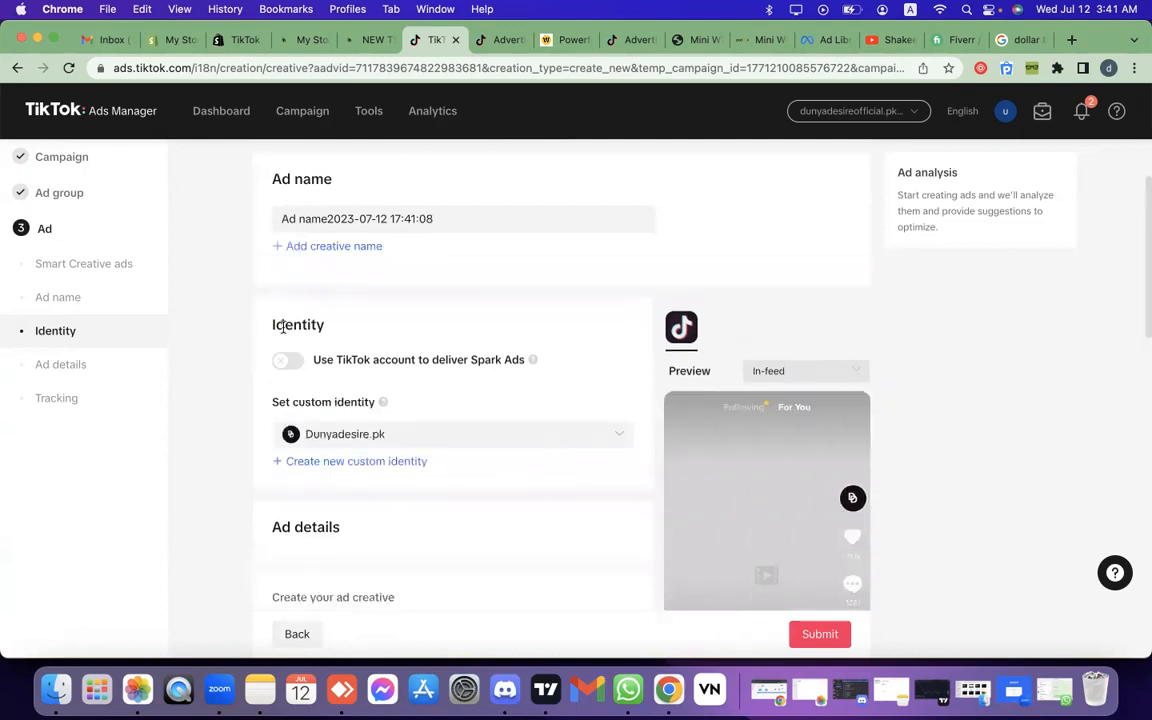
{"action": "scroll", "coordinate": [322, 289], "scroll_direction": "up", "scroll_amount": 1}
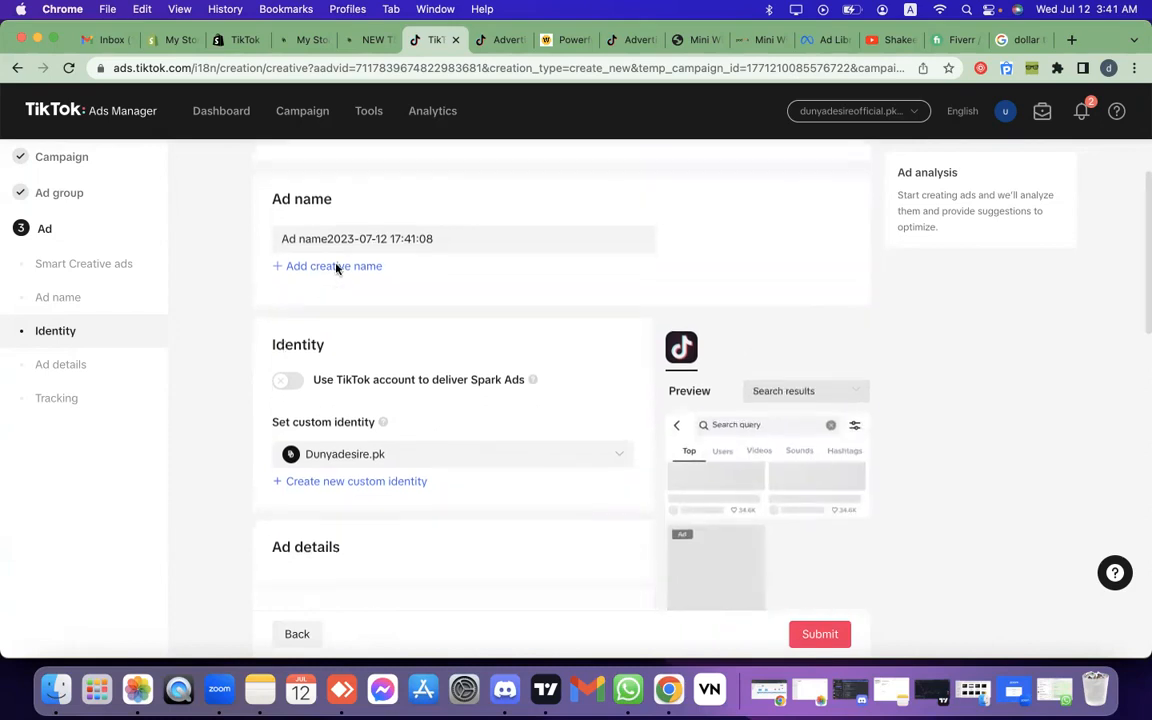
{"action": "scroll", "coordinate": [323, 280], "scroll_direction": "up", "scroll_amount": 2}
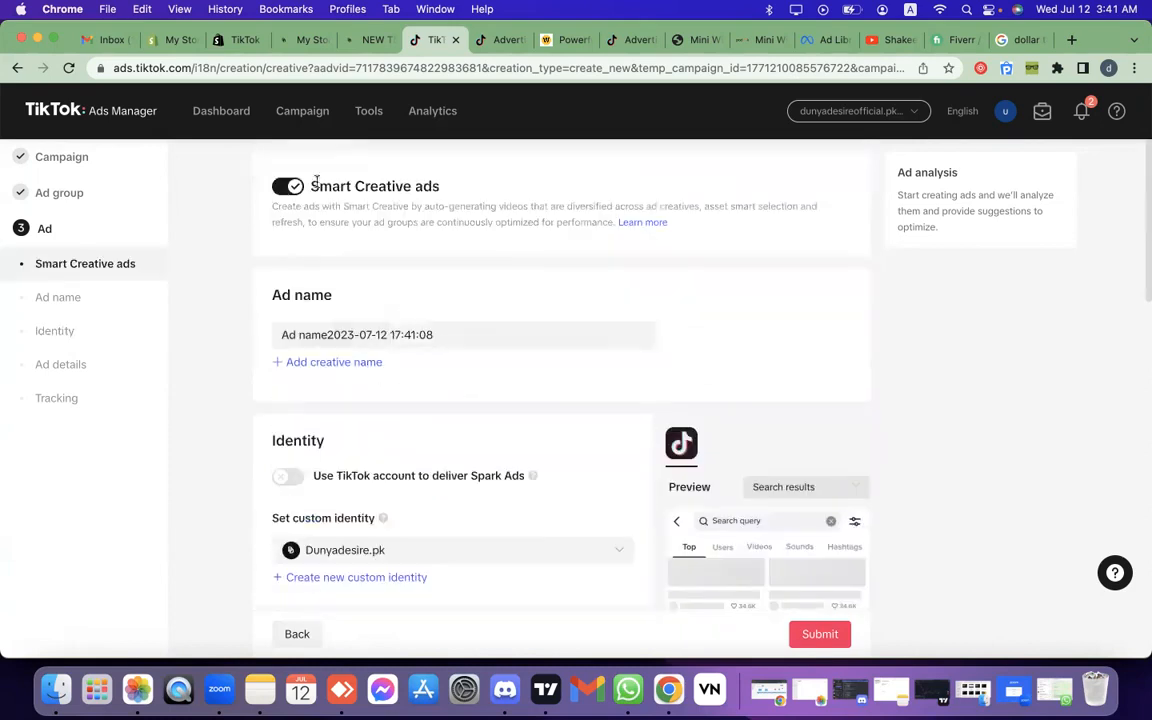
Step: Choose the file "WhatsApp Video 2023-07-04 at 4.52.38 AM.mp4" from Downloads as the new video to upload for the ad creative
{"action": "scroll", "coordinate": [319, 200], "scroll_direction": "down", "scroll_amount": 5}
{"action": "scroll", "coordinate": [371, 256], "scroll_direction": "down", "scroll_amount": 1}
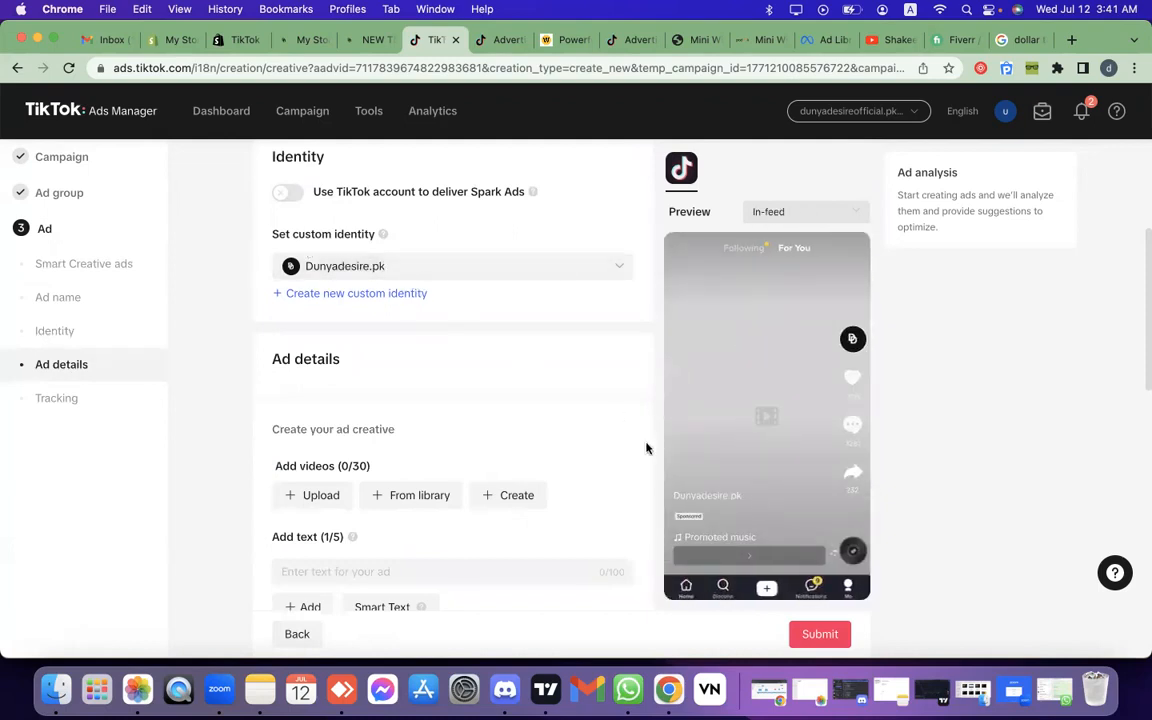
{"action": "scroll", "coordinate": [545, 386], "scroll_direction": "down", "scroll_amount": 5}
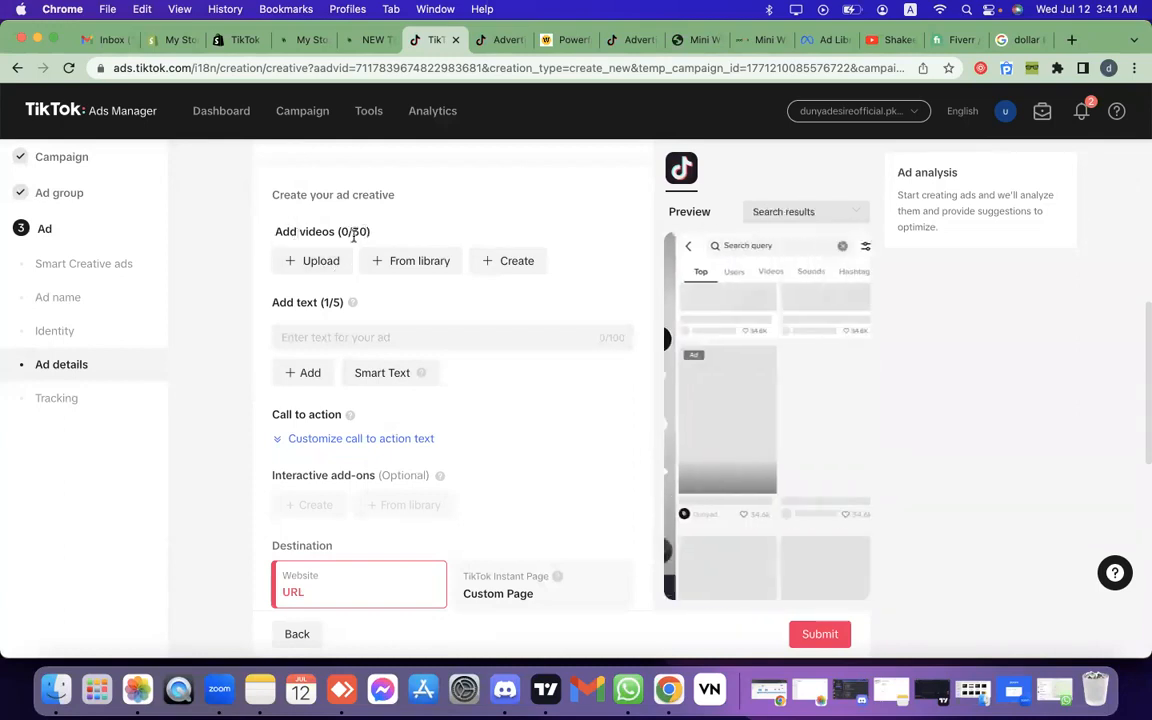
{"action": "left_click", "coordinate": [319, 280]}
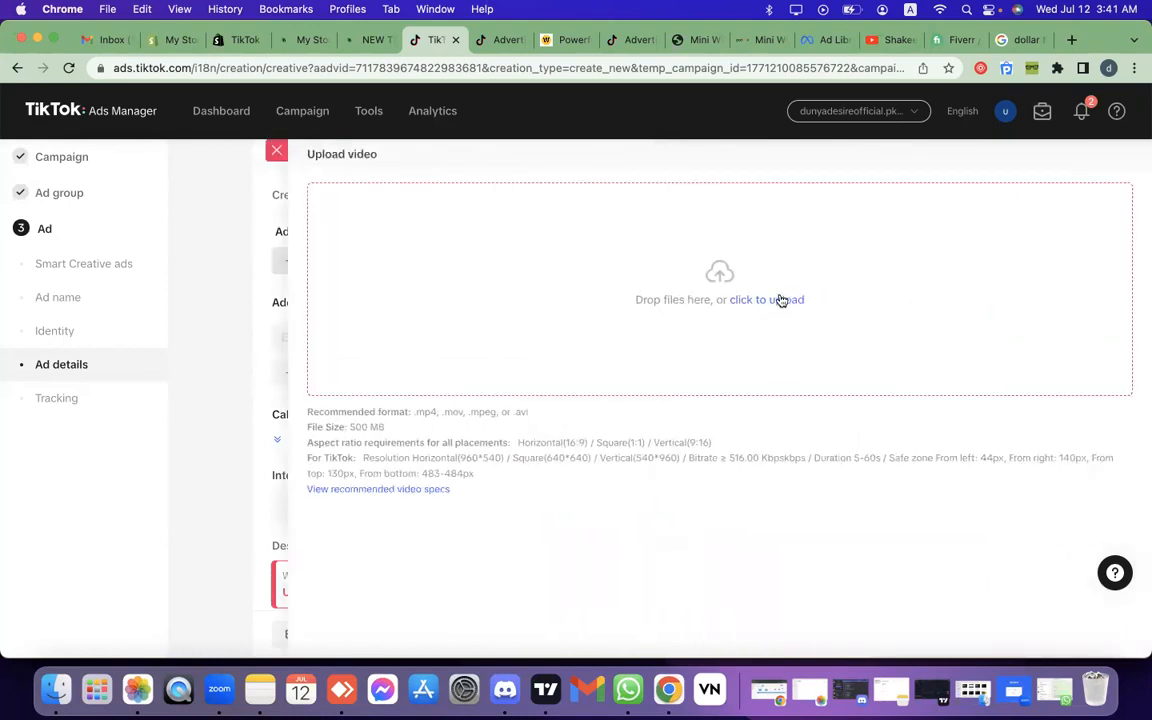
{"action": "left_click", "coordinate": [277, 150]}
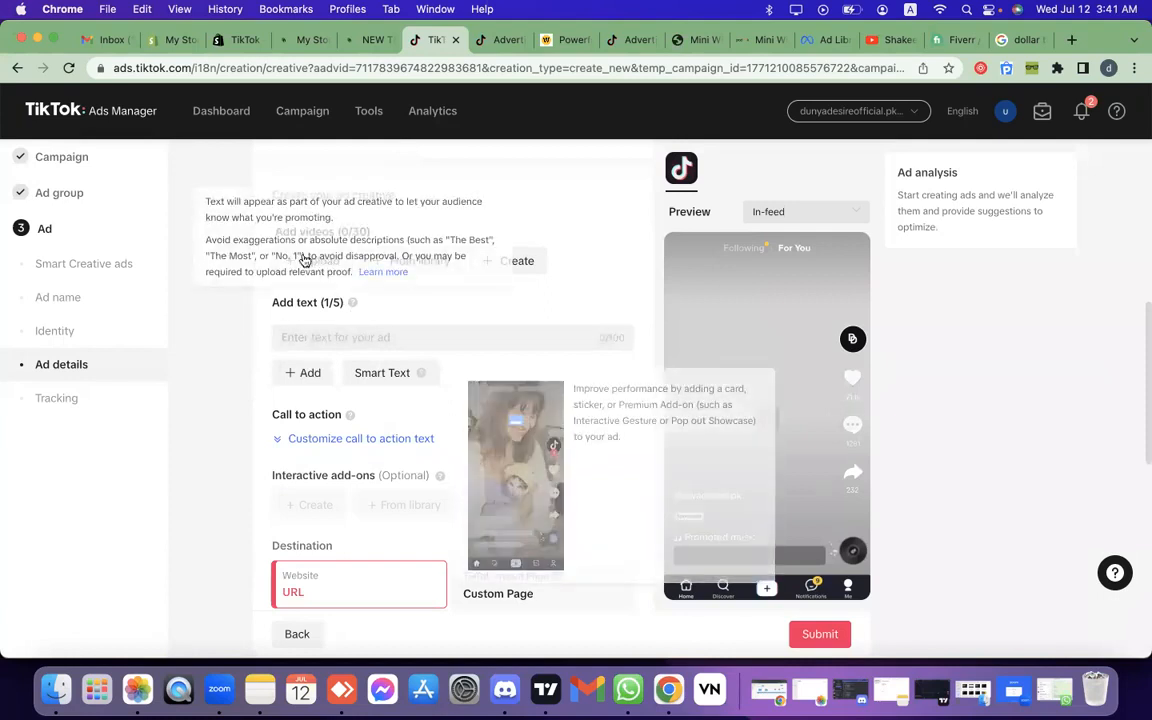
{"action": "left_click", "coordinate": [303, 260]}
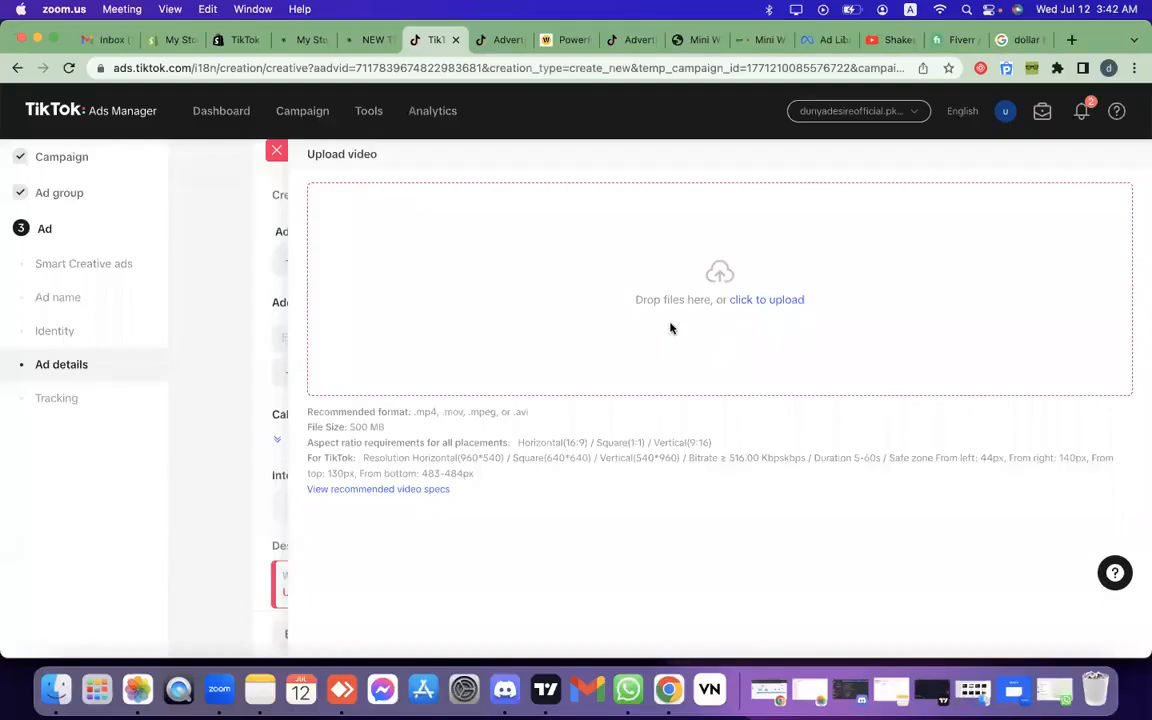
{"action": "left_click", "coordinate": [759, 306]}
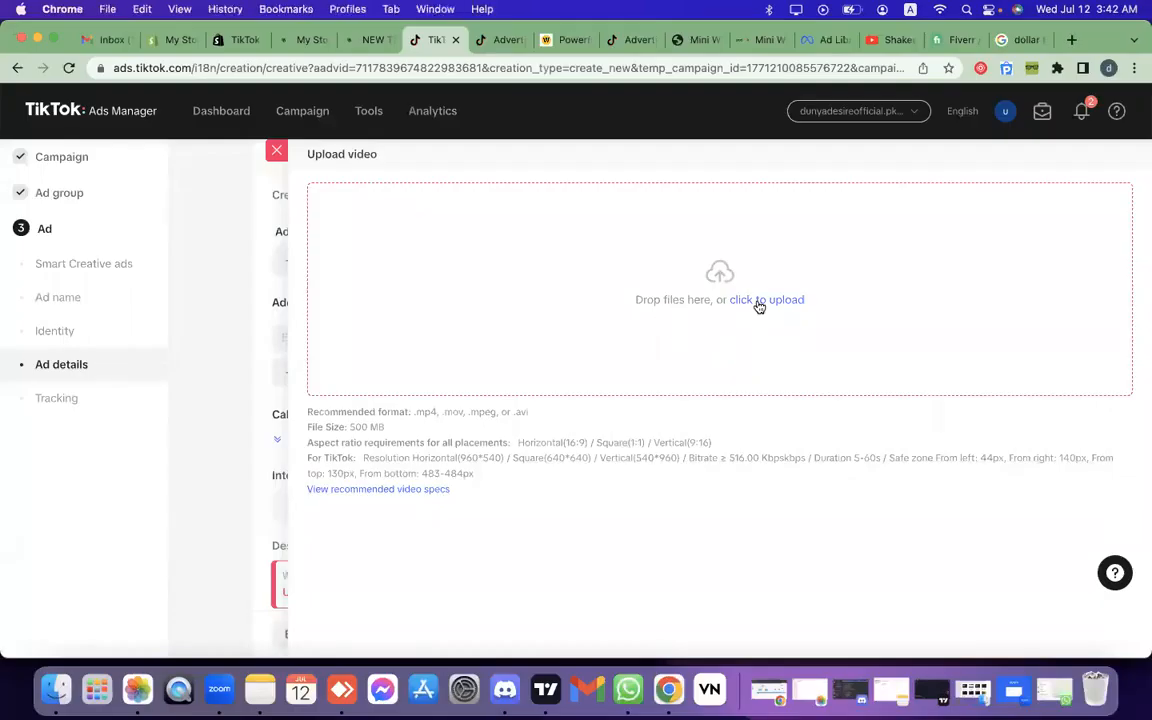
{"action": "left_click", "coordinate": [759, 302]}
{"action": "scroll", "coordinate": [346, 331], "scroll_direction": "down", "scroll_amount": 5}
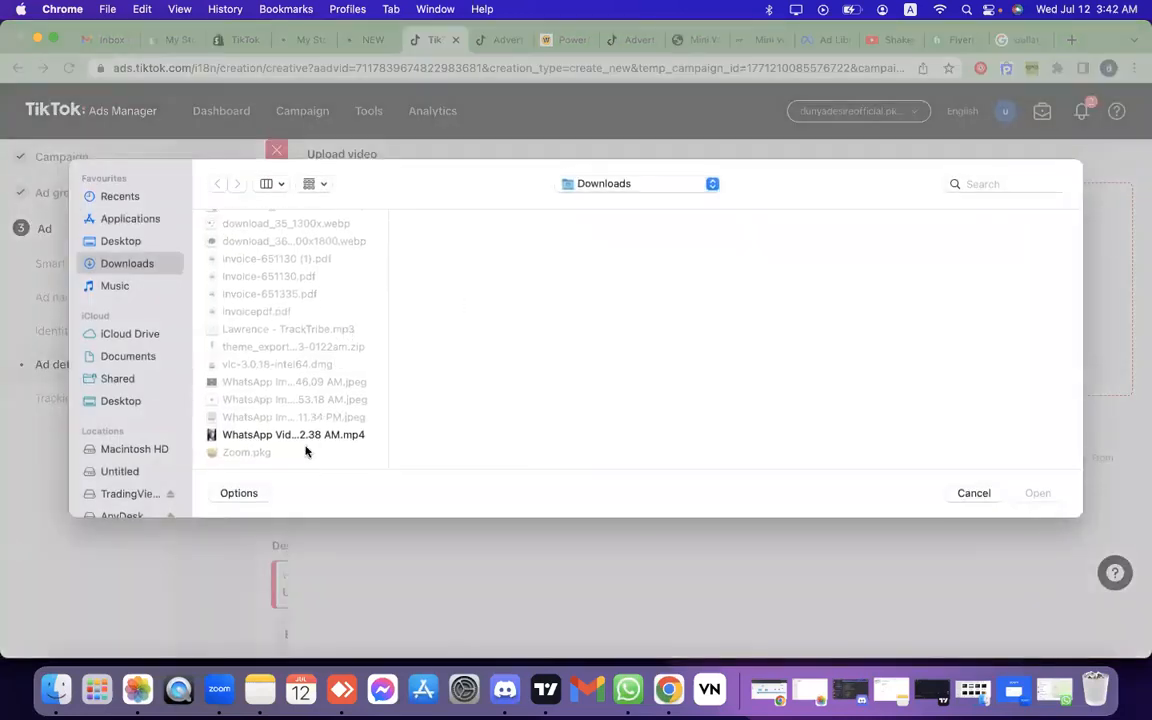
{"action": "left_click", "coordinate": [315, 435]}
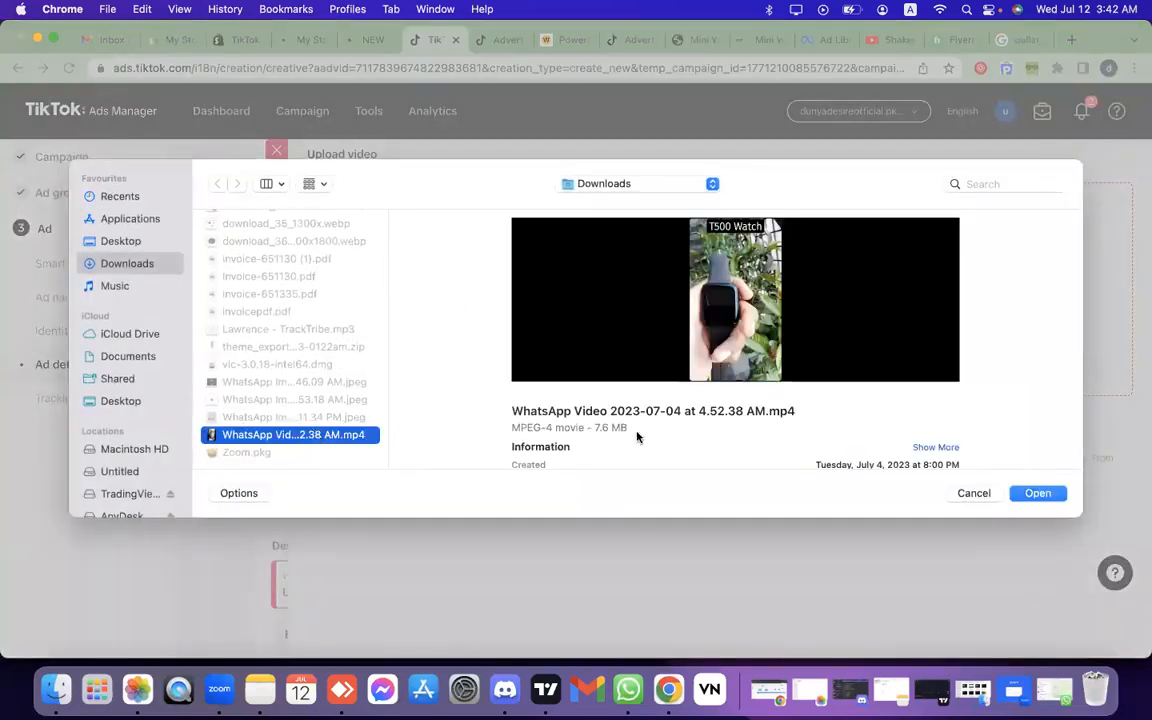
{"action": "left_click", "coordinate": [1026, 494]}
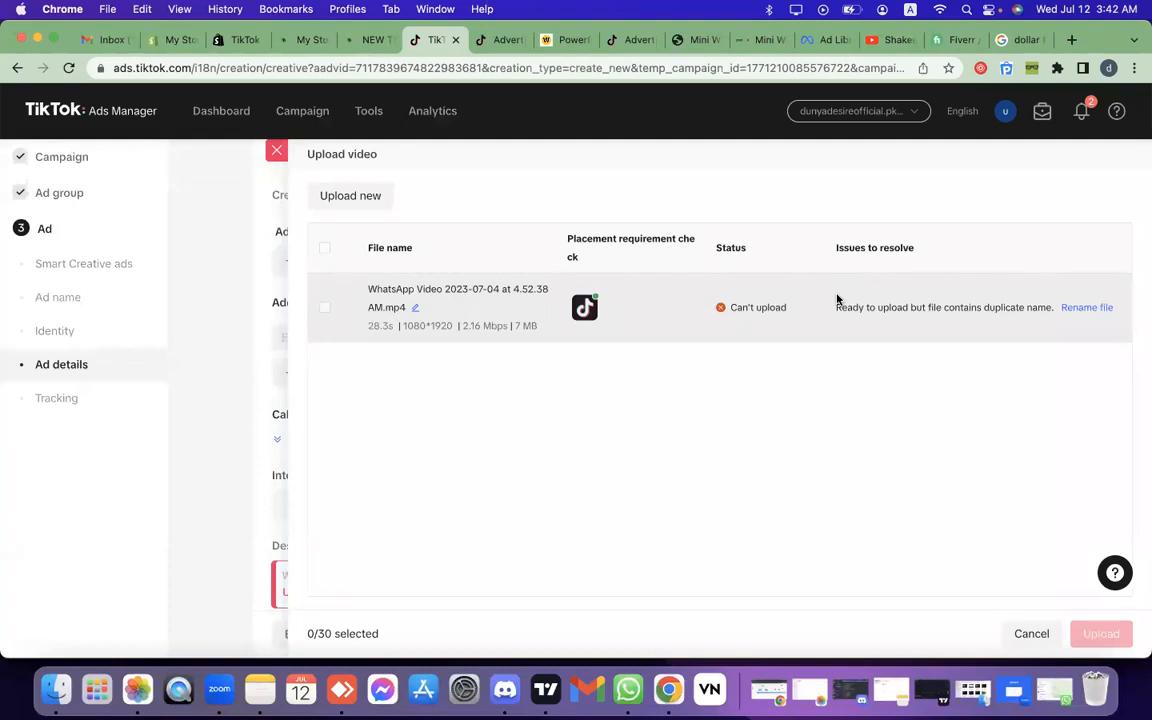
Step: Rename the duplicate video file by adding a name after "AM" and upload it to the ad creative
{"action": "left_click", "coordinate": [1087, 308]}
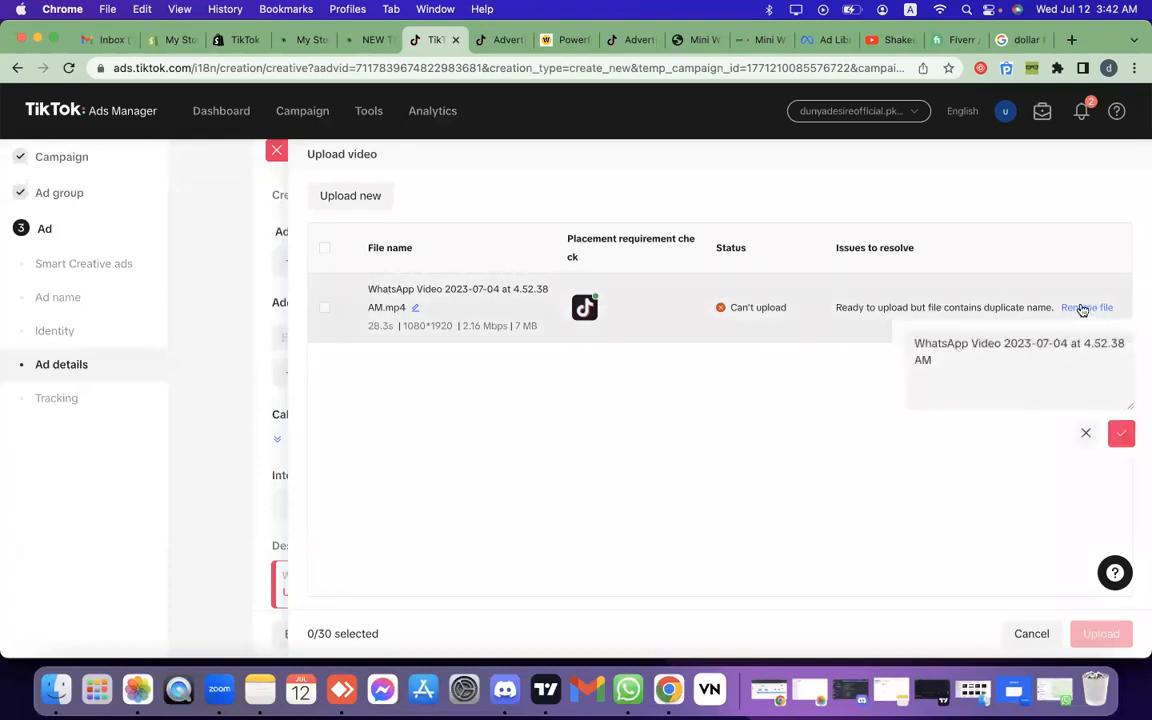
{"action": "left_click", "coordinate": [954, 350]}
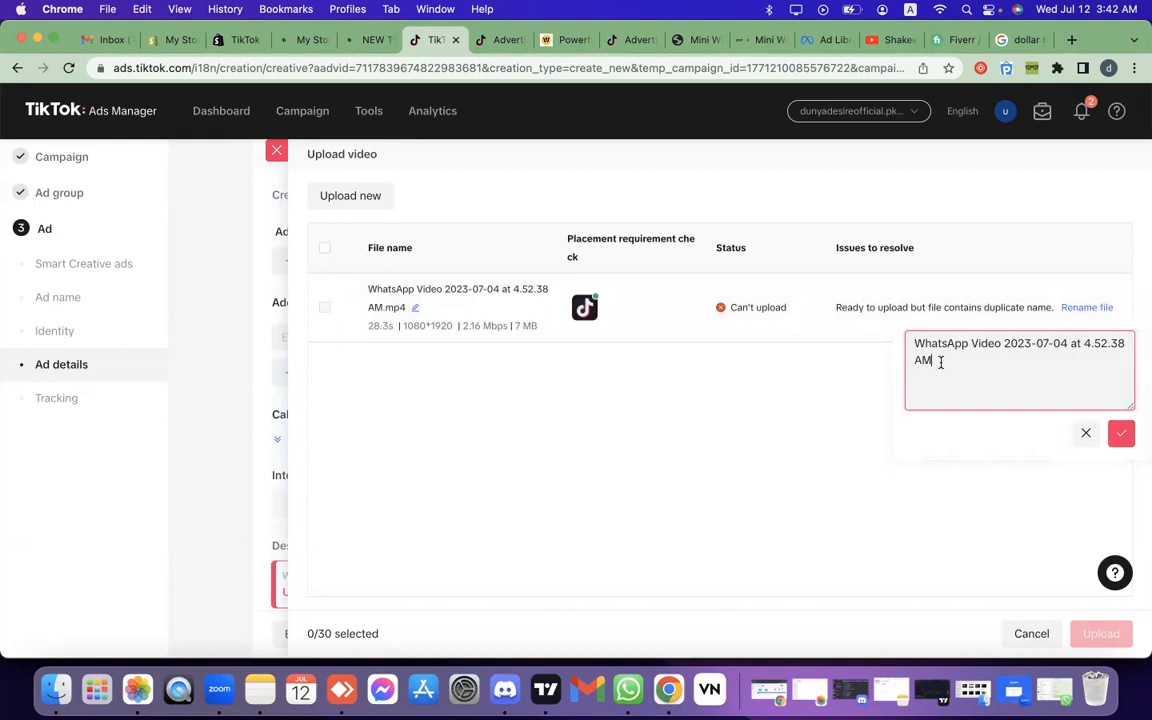
{"action": "left_click", "coordinate": [1121, 432]}
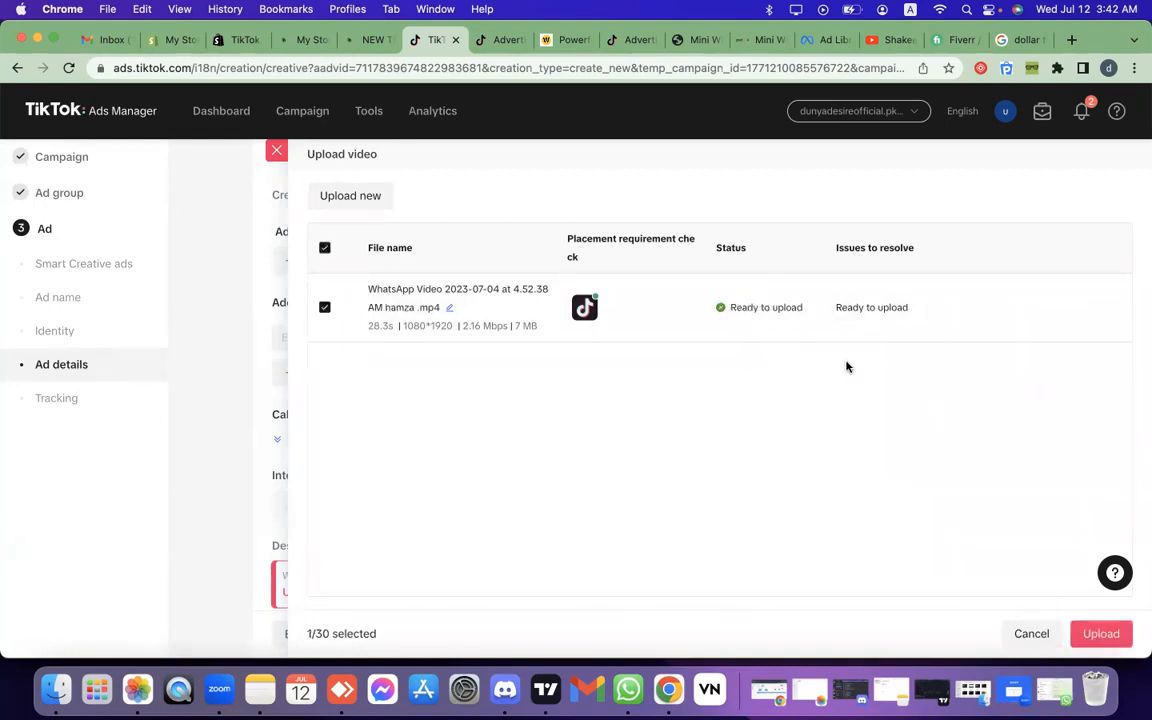
{"action": "left_click", "coordinate": [1103, 633]}
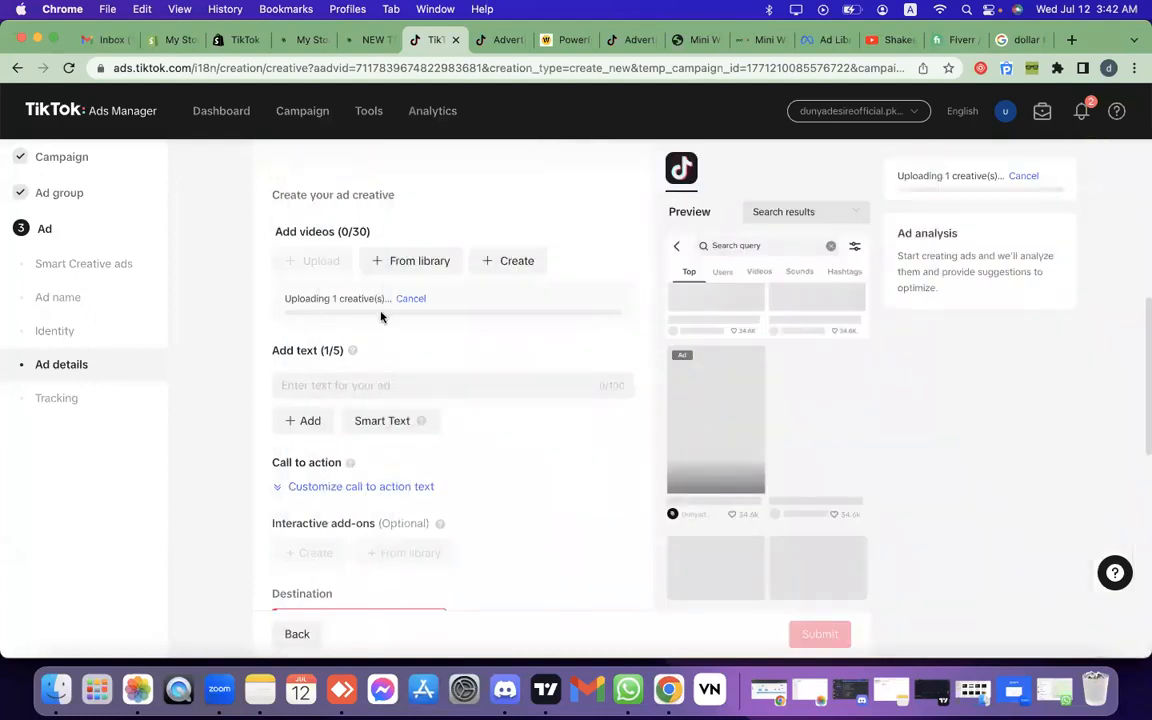
Step: Activate the empty ad text field and play the uploaded T500 Watch video in the in-feed ad preview
{"action": "scroll", "coordinate": [380, 330], "scroll_direction": "down", "scroll_amount": 1}
{"action": "mouse_move", "coordinate": [366, 307]}
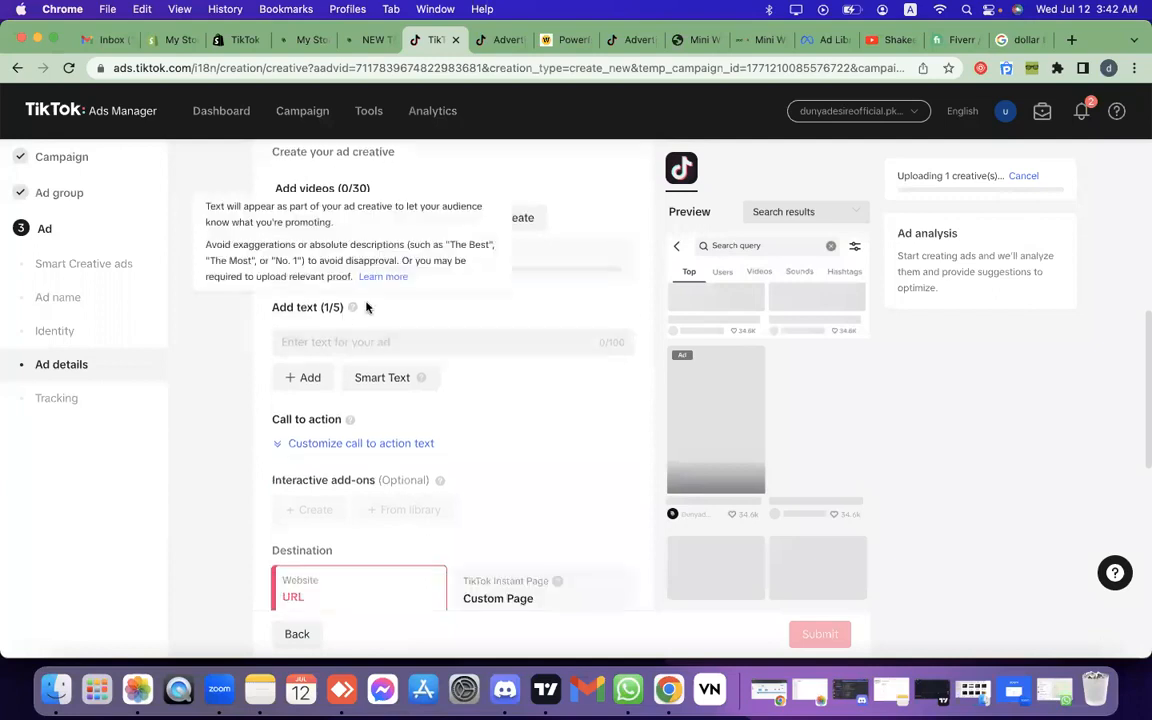
{"action": "left_click", "coordinate": [331, 346]}
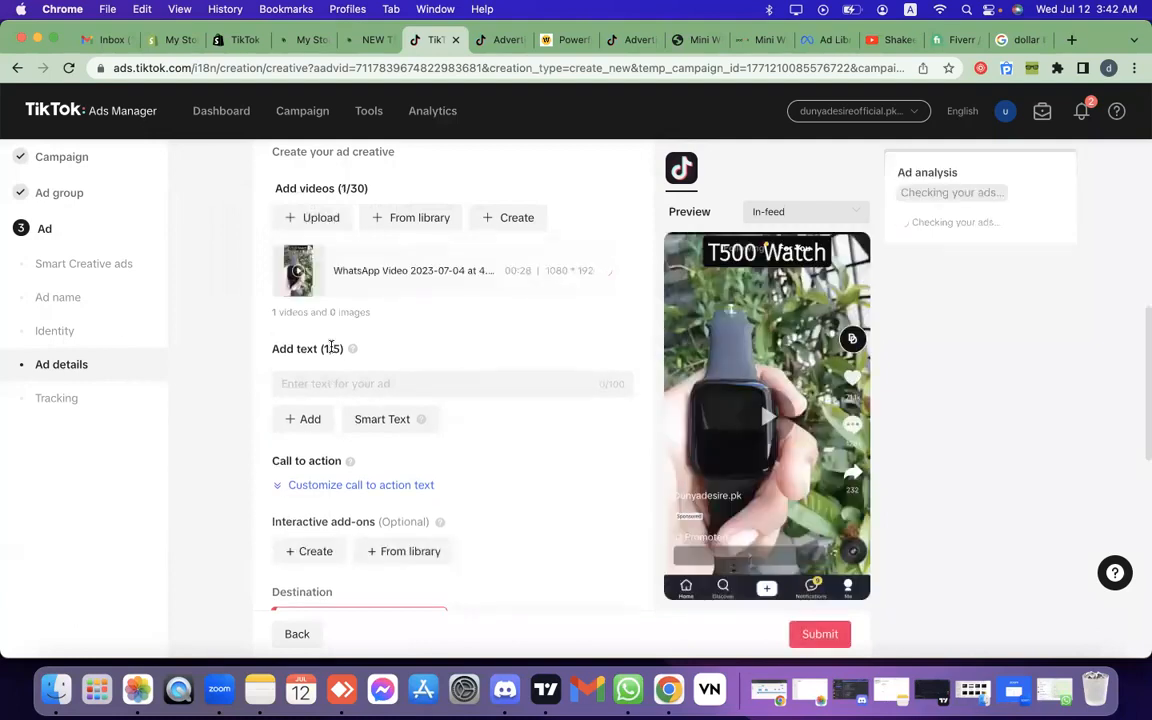
{"action": "left_click", "coordinate": [689, 419]}
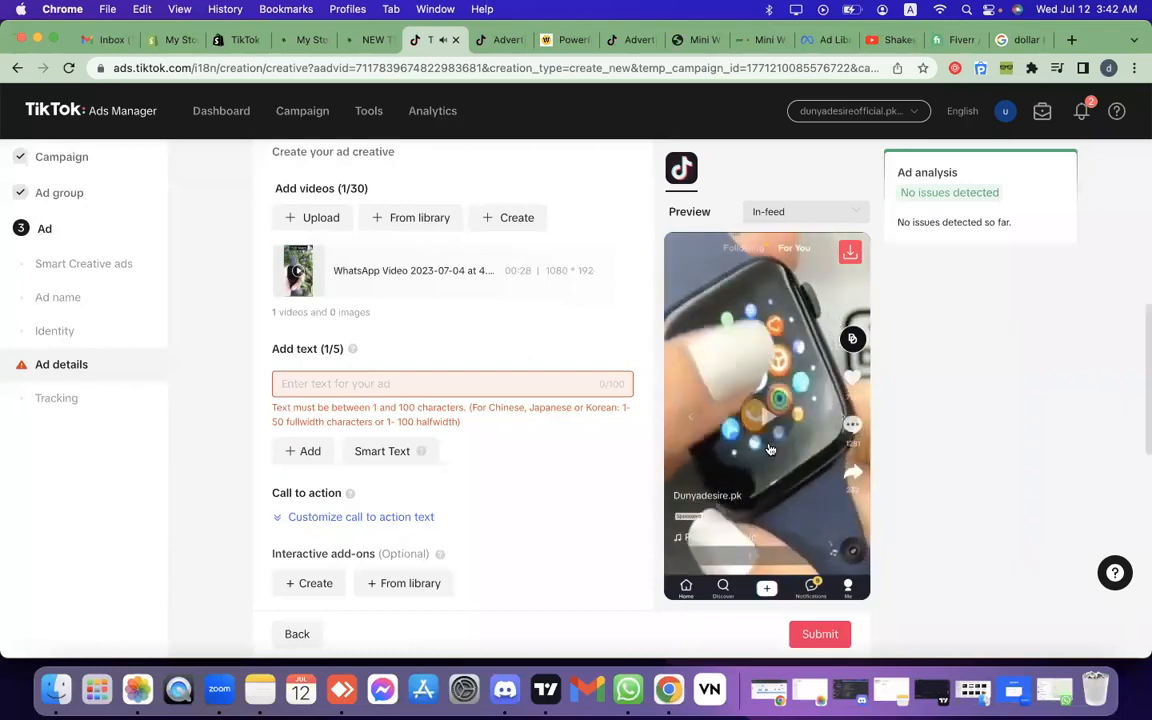
Step: Switch to the Shopify admin and open a July 5 order from the orders list to review its product, price and timeline
{"action": "left_click", "coordinate": [162, 40]}
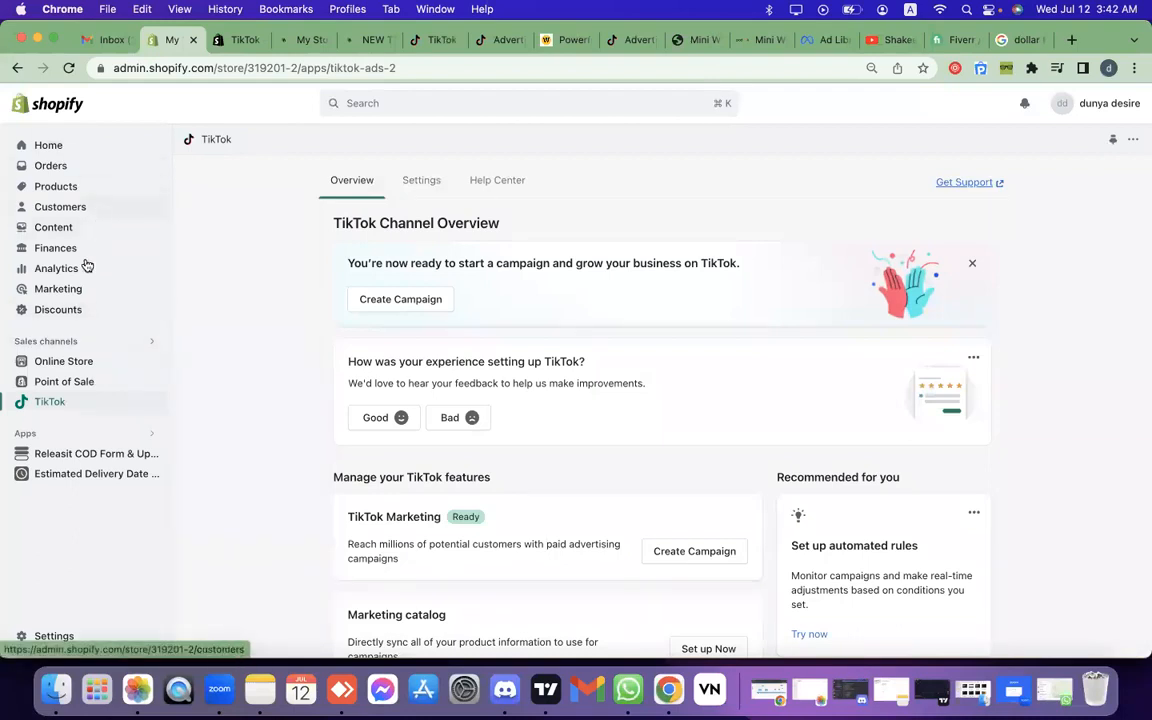
{"action": "left_click", "coordinate": [106, 162]}
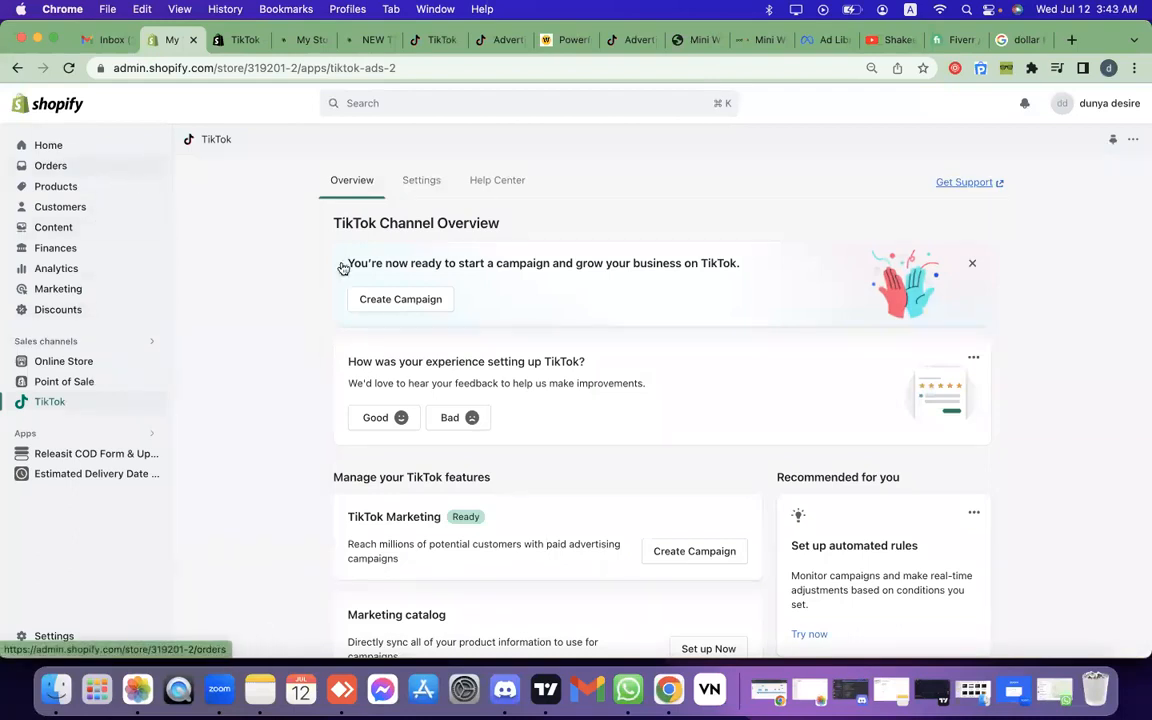
{"action": "scroll", "coordinate": [509, 483], "scroll_direction": "down", "scroll_amount": 5}
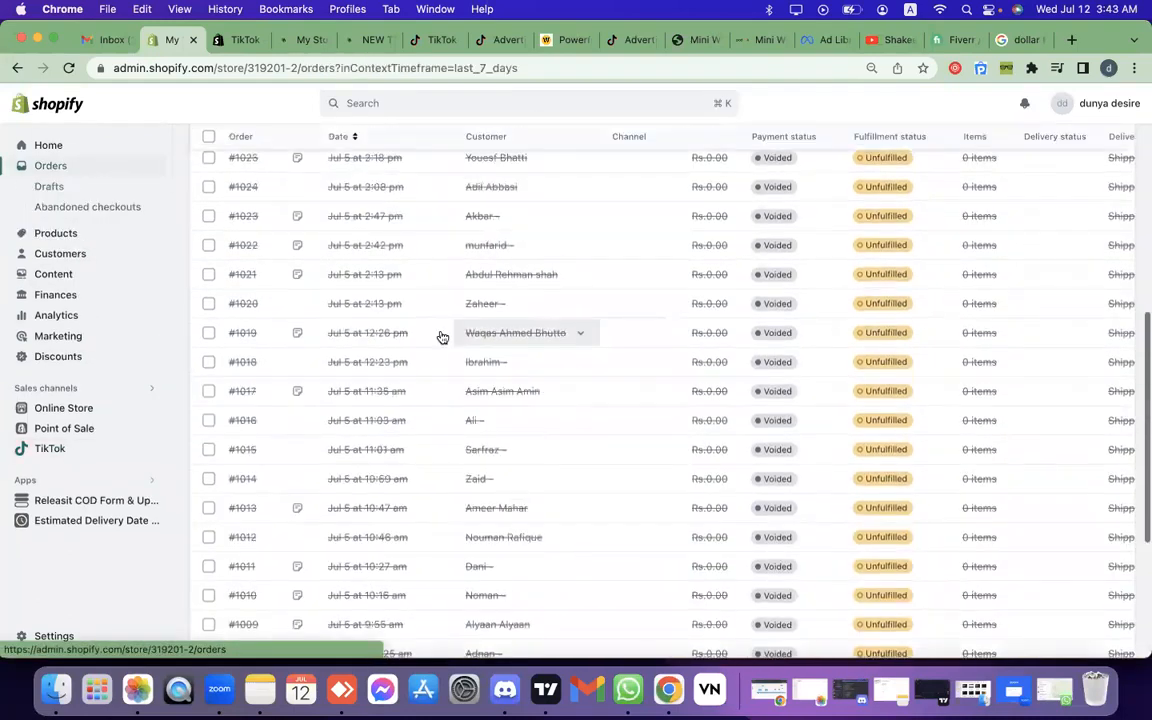
{"action": "left_click", "coordinate": [422, 247]}
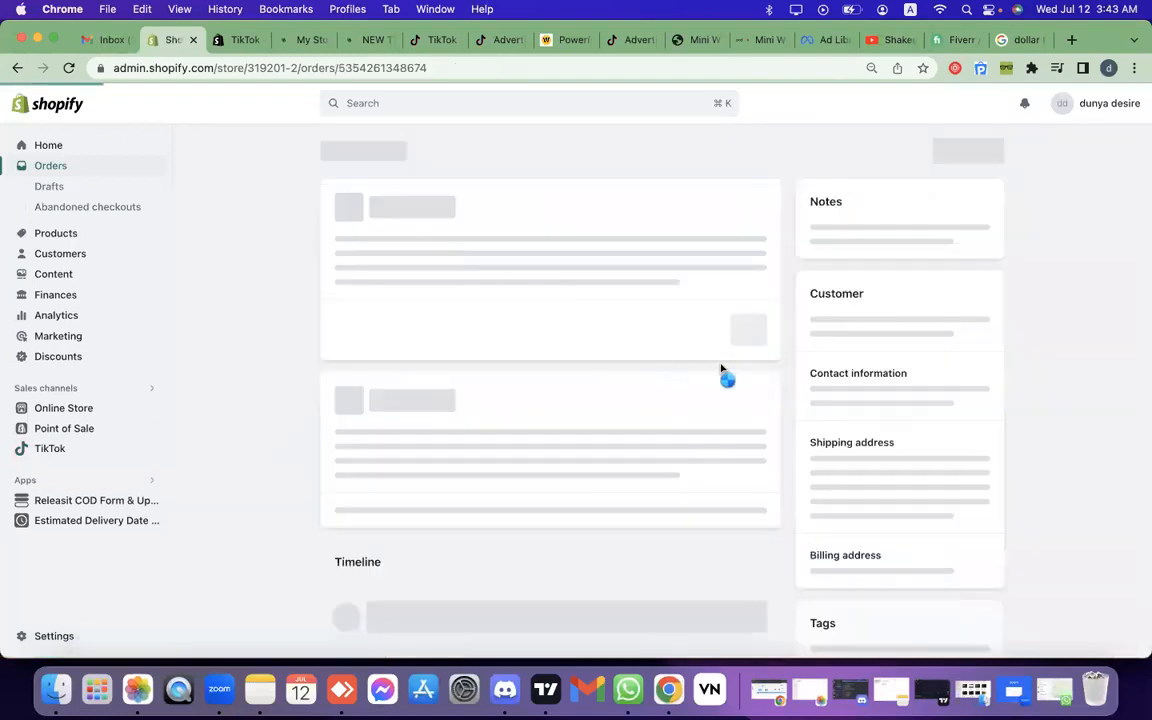
{"action": "scroll", "coordinate": [745, 385], "scroll_direction": "down", "scroll_amount": 3}
{"action": "scroll", "coordinate": [900, 543], "scroll_direction": "down", "scroll_amount": 4}
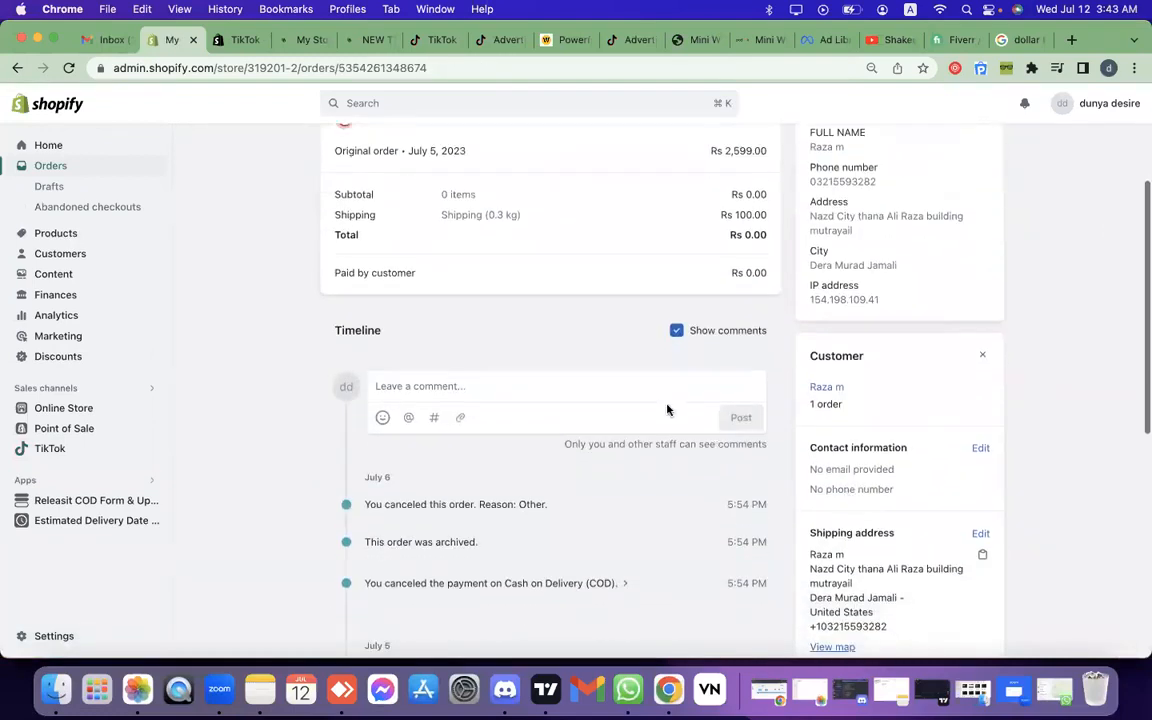
{"action": "scroll", "coordinate": [600, 380], "scroll_direction": "up", "scroll_amount": 5}
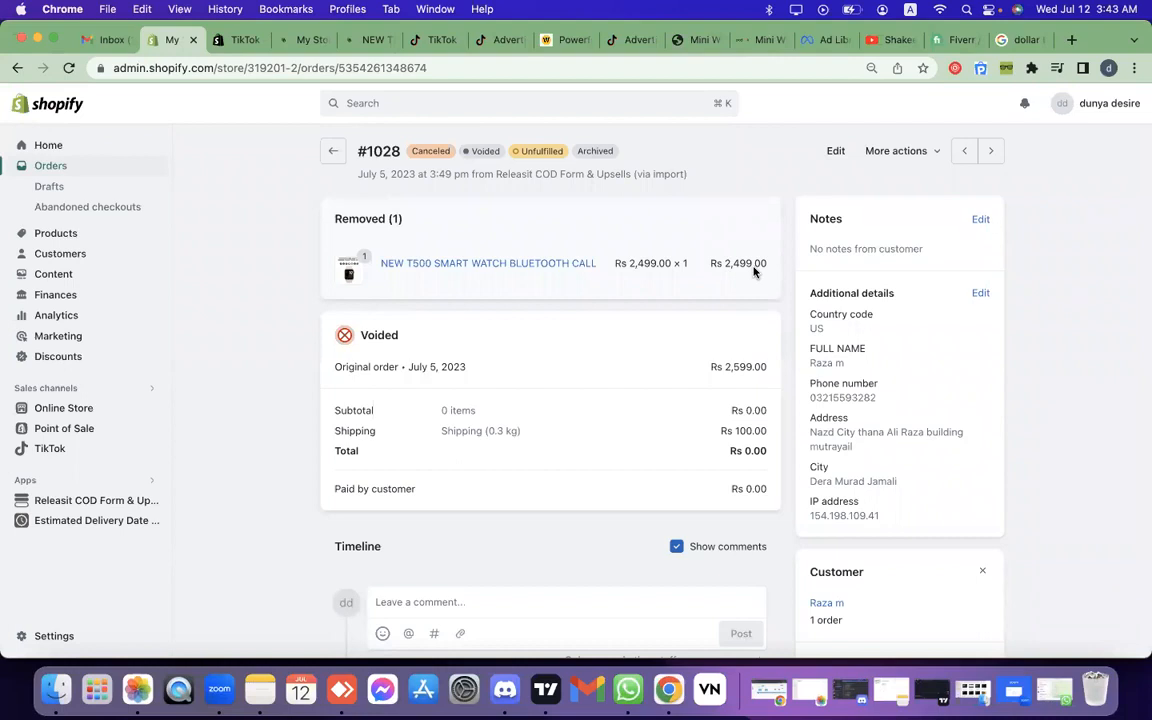
Step: Switch to the storefront and open the NEW T500 SMART WATCH BLUETOOTH CALL product page to look it over
{"action": "left_click", "coordinate": [310, 45]}
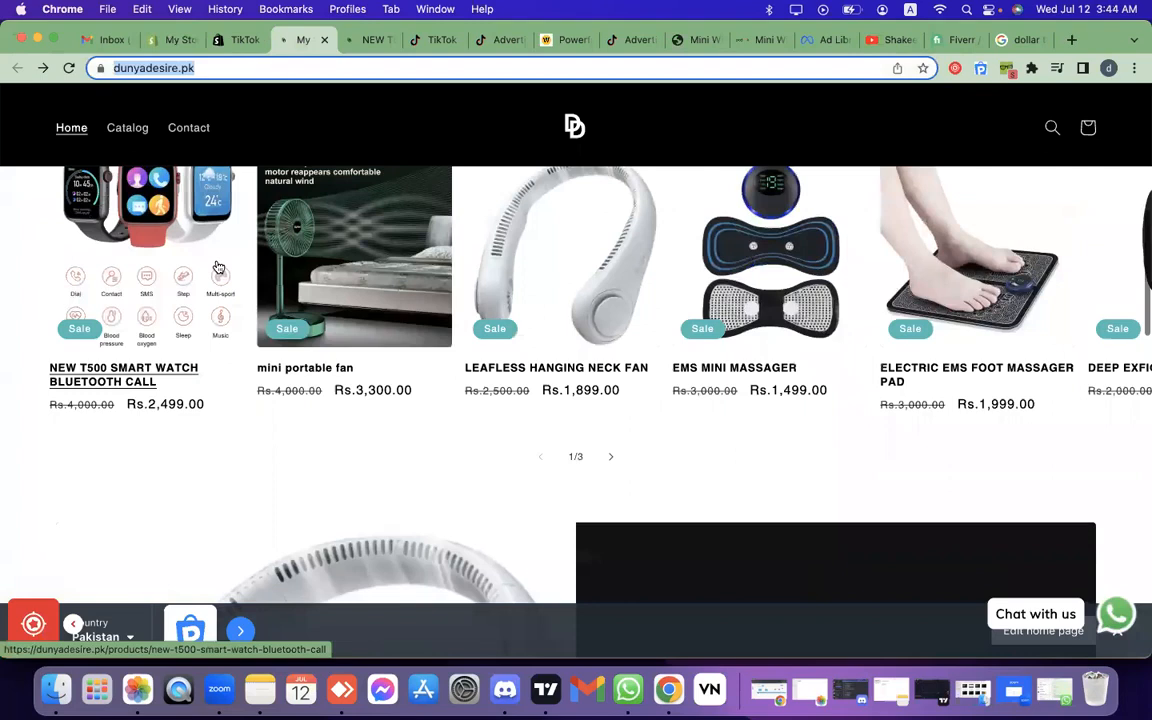
{"action": "left_click", "coordinate": [218, 268]}
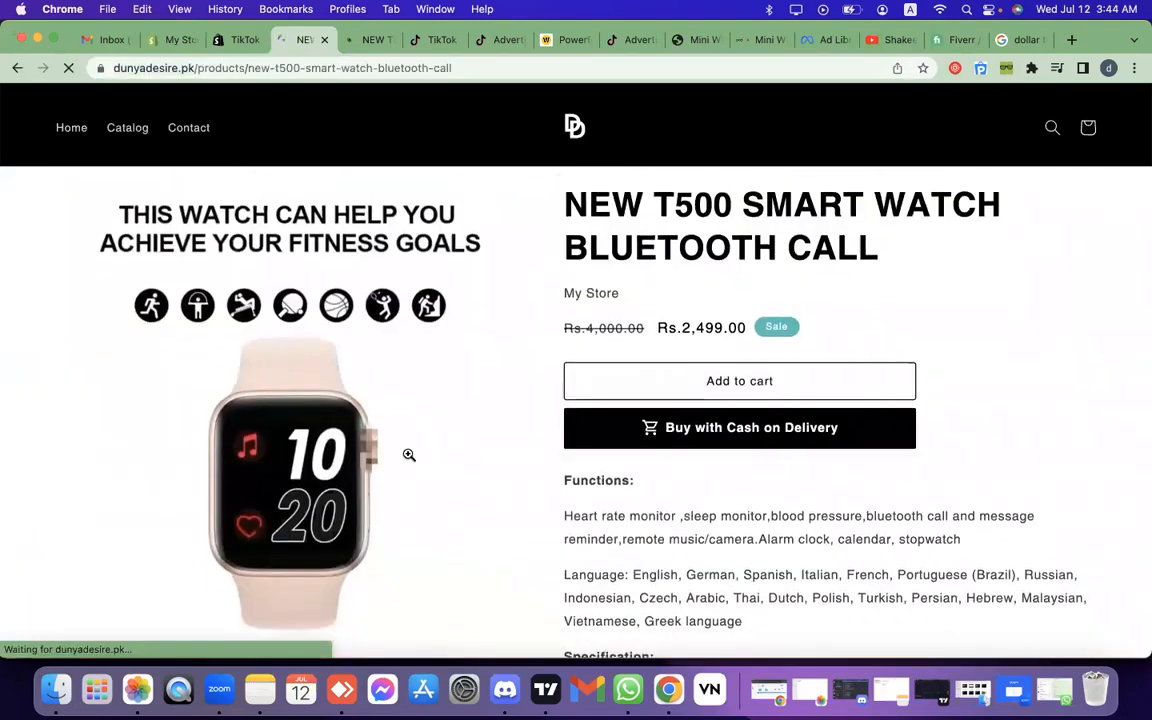
{"action": "scroll", "coordinate": [409, 455], "scroll_direction": "down", "scroll_amount": 2}
{"action": "scroll", "coordinate": [406, 453], "scroll_direction": "left", "scroll_amount": 2}
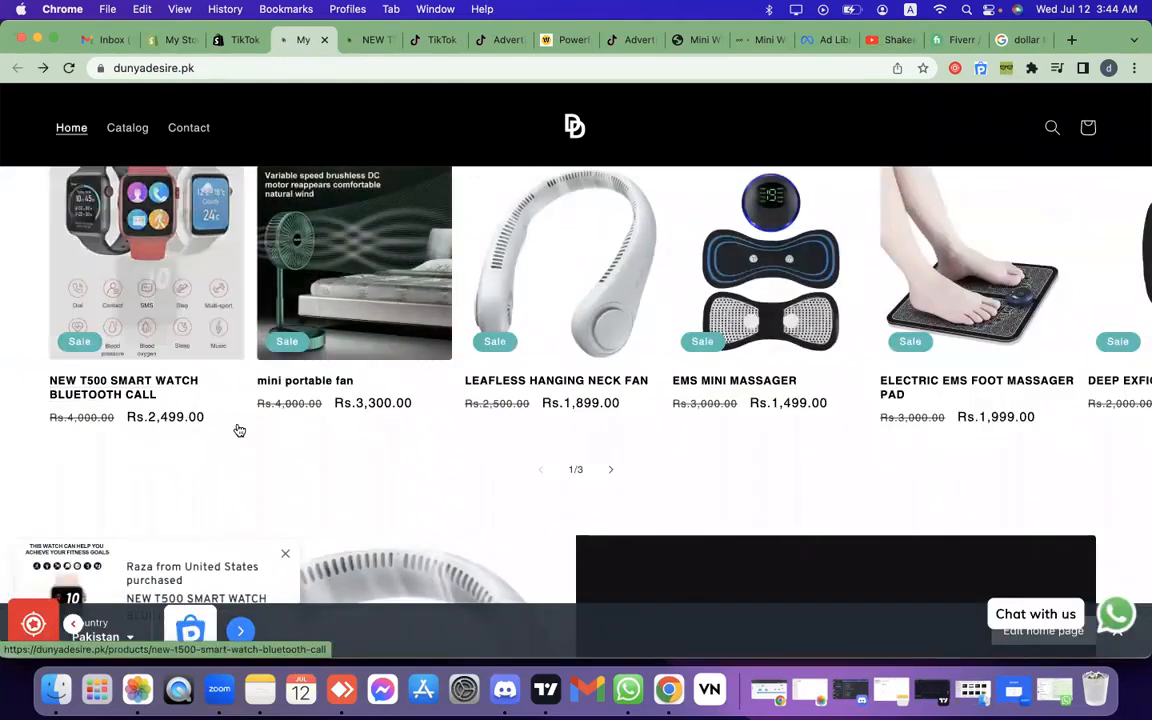
Step: In TikTok Ads Manager, enter "hurry up grab this amazing sale" as ad text and choose the suggestion "Don't miss out! Grab this amazing sale now!"
{"action": "left_click", "coordinate": [432, 40]}
{"action": "scroll", "coordinate": [420, 334], "scroll_direction": "down", "scroll_amount": 1}
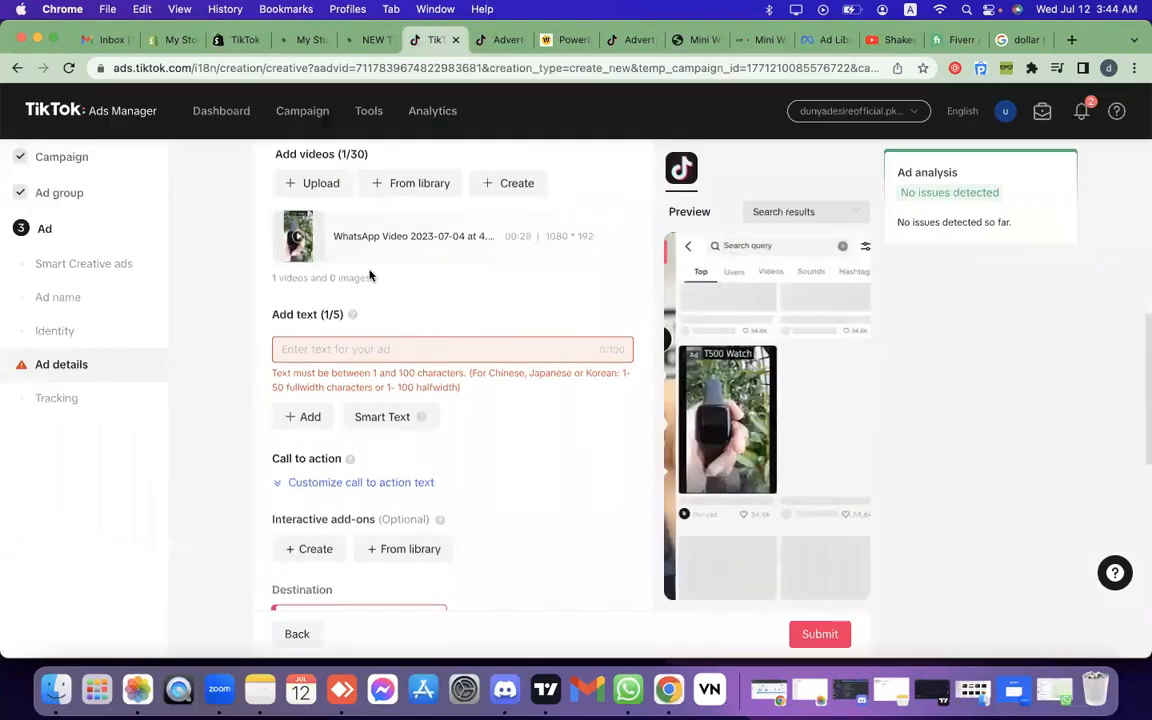
{"action": "left_click", "coordinate": [357, 348]}
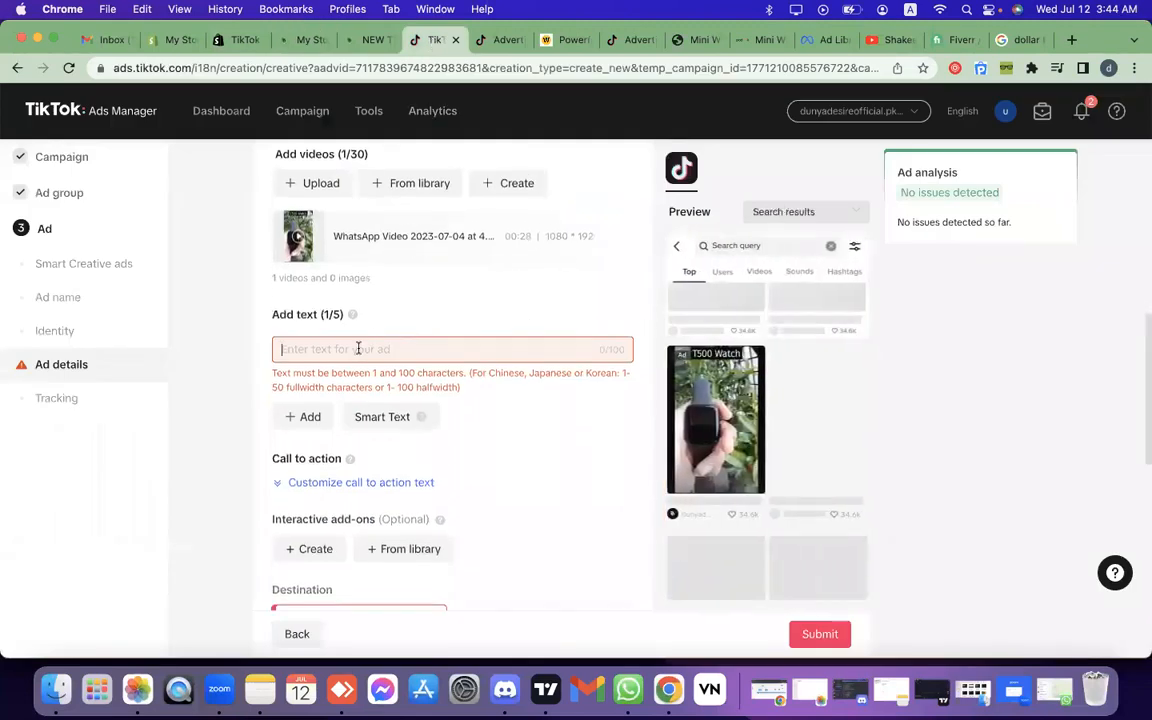
{"action": "type", "text": "hurry up grab this amazing sale"}
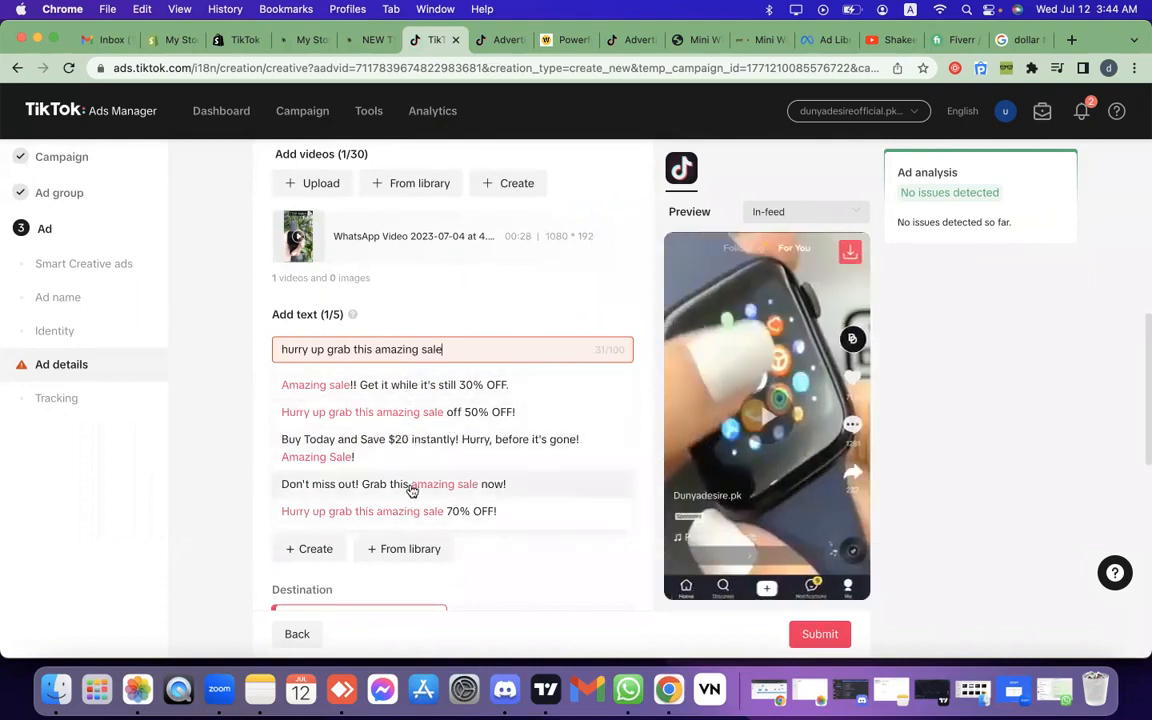
{"action": "left_click", "coordinate": [411, 491]}
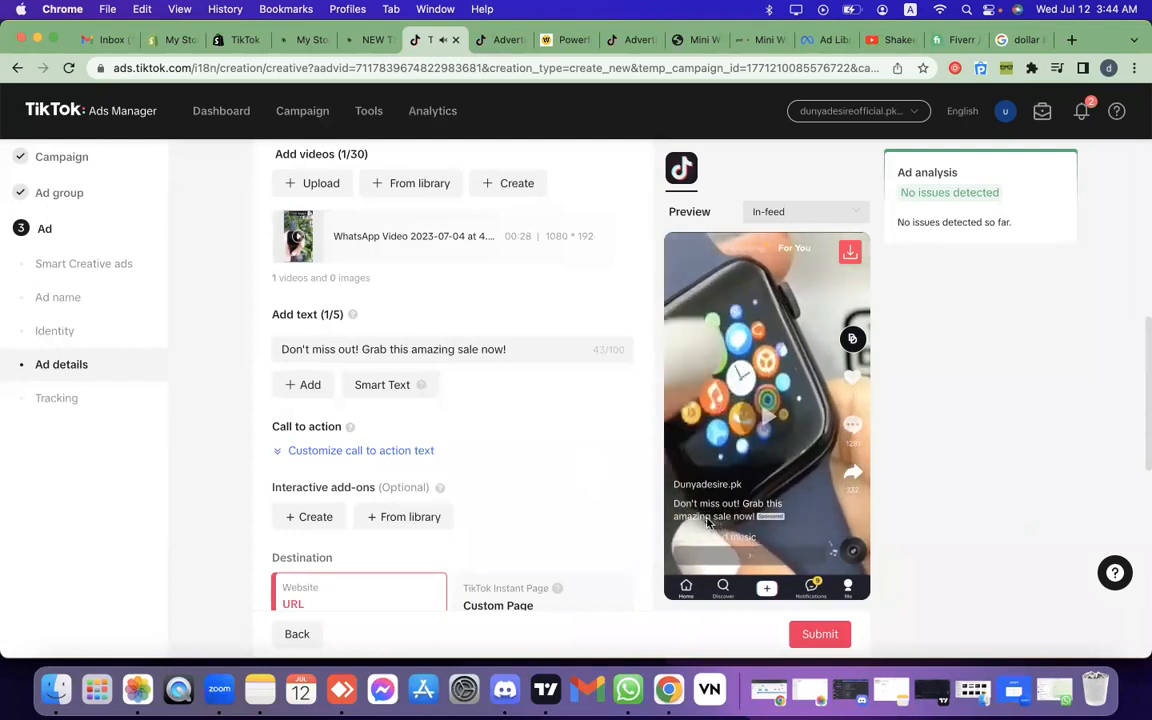
Step: Copy the T500 smart watch product page address from the storefront and paste it as the ad's website destination URL
{"action": "scroll", "coordinate": [571, 496], "scroll_direction": "down", "scroll_amount": 3}
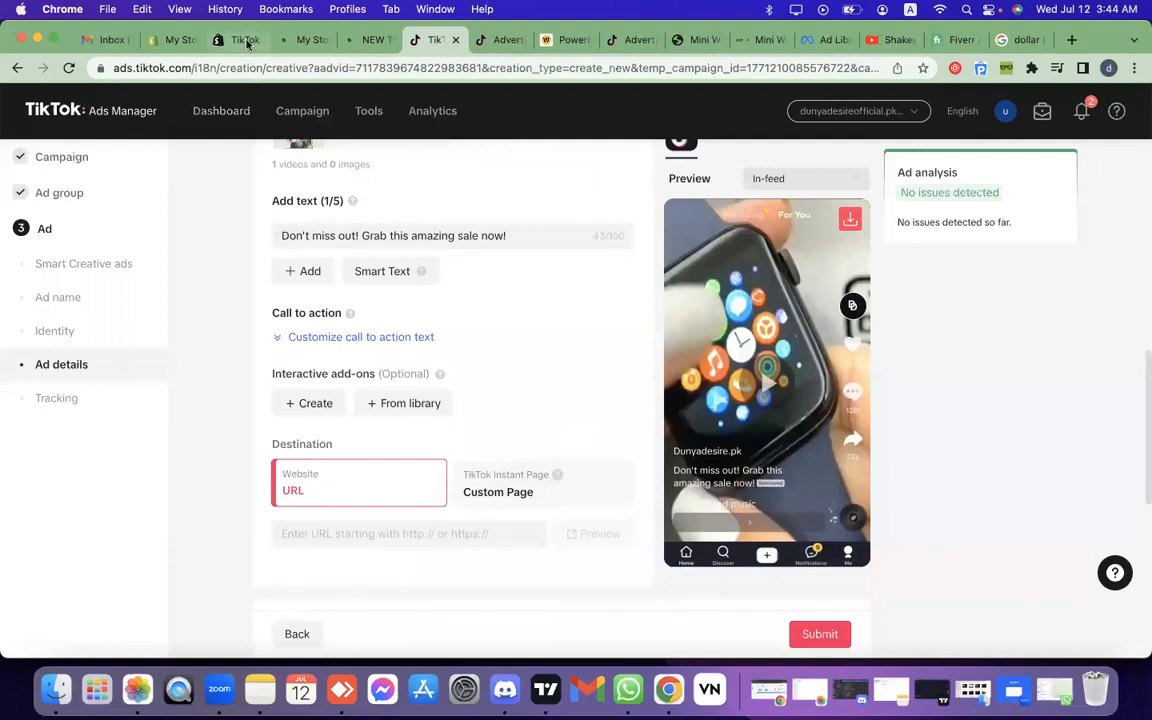
{"action": "left_click", "coordinate": [293, 42]}
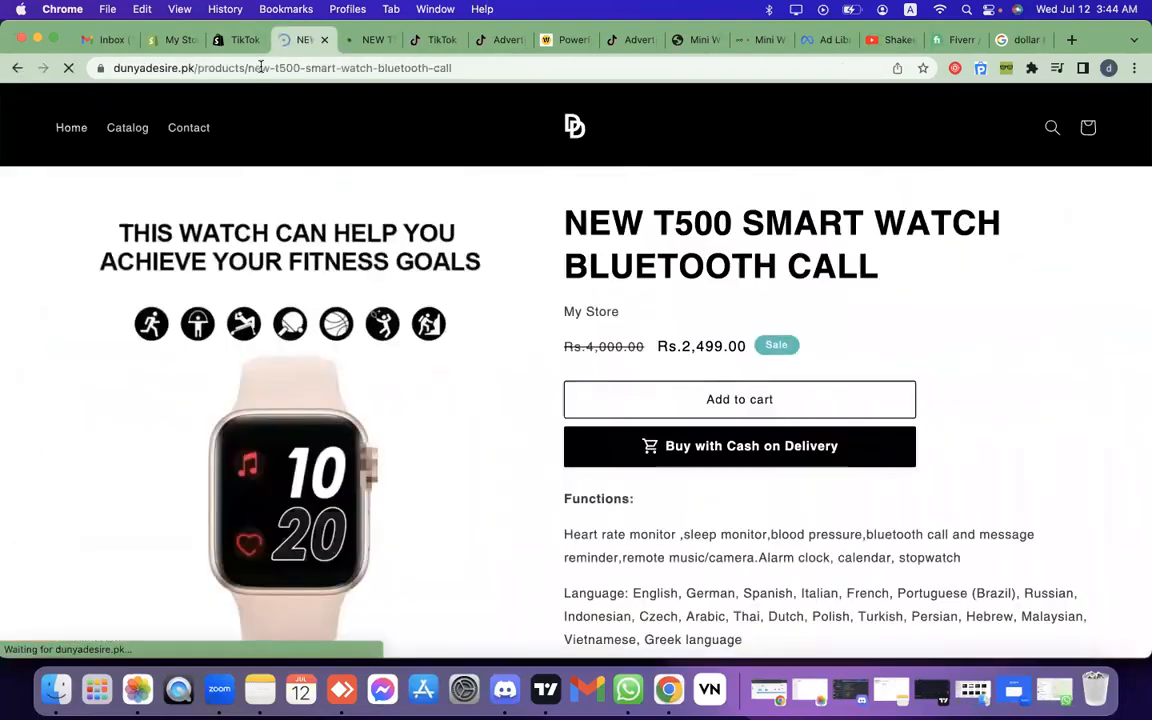
{"action": "left_click", "coordinate": [262, 67]}
{"action": "key", "text": "super+c"}
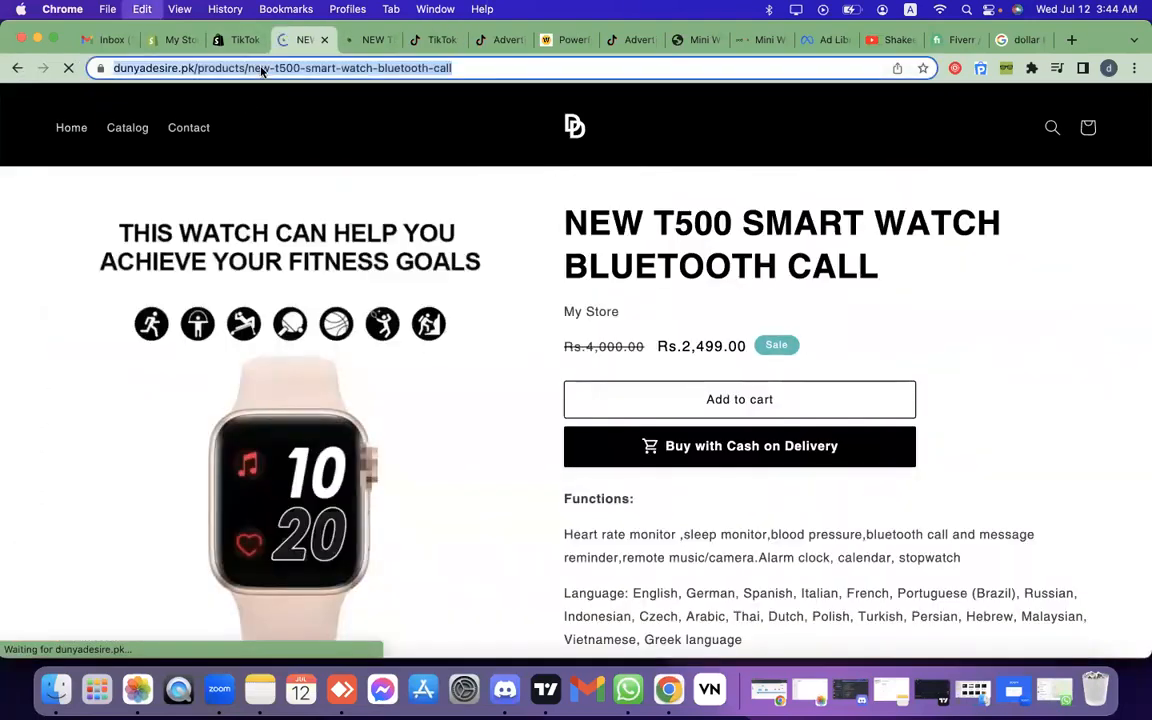
{"action": "left_click", "coordinate": [375, 40]}
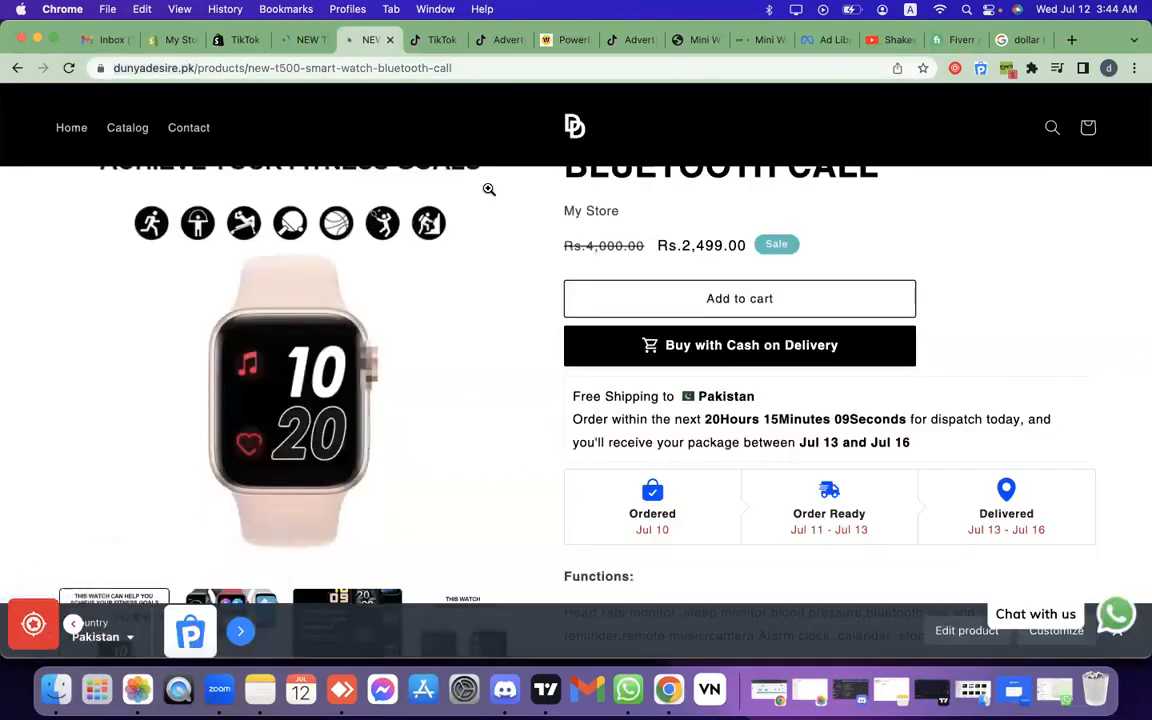
{"action": "left_click", "coordinate": [443, 43]}
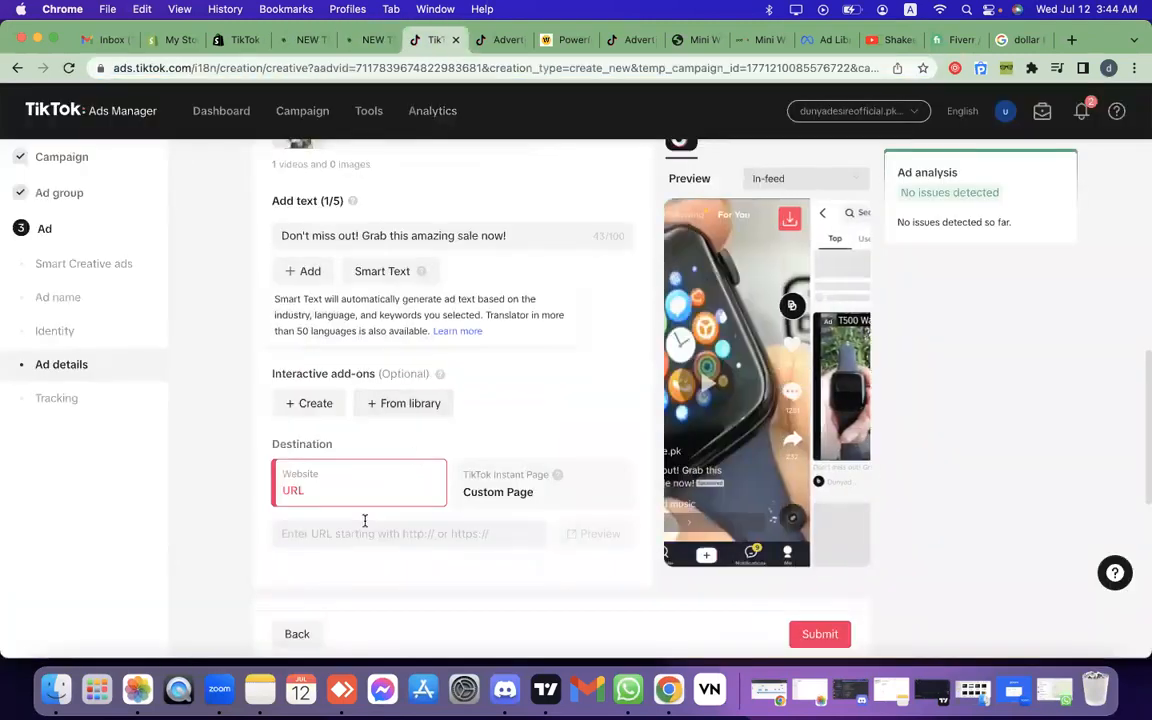
{"action": "key", "text": "super+v"}
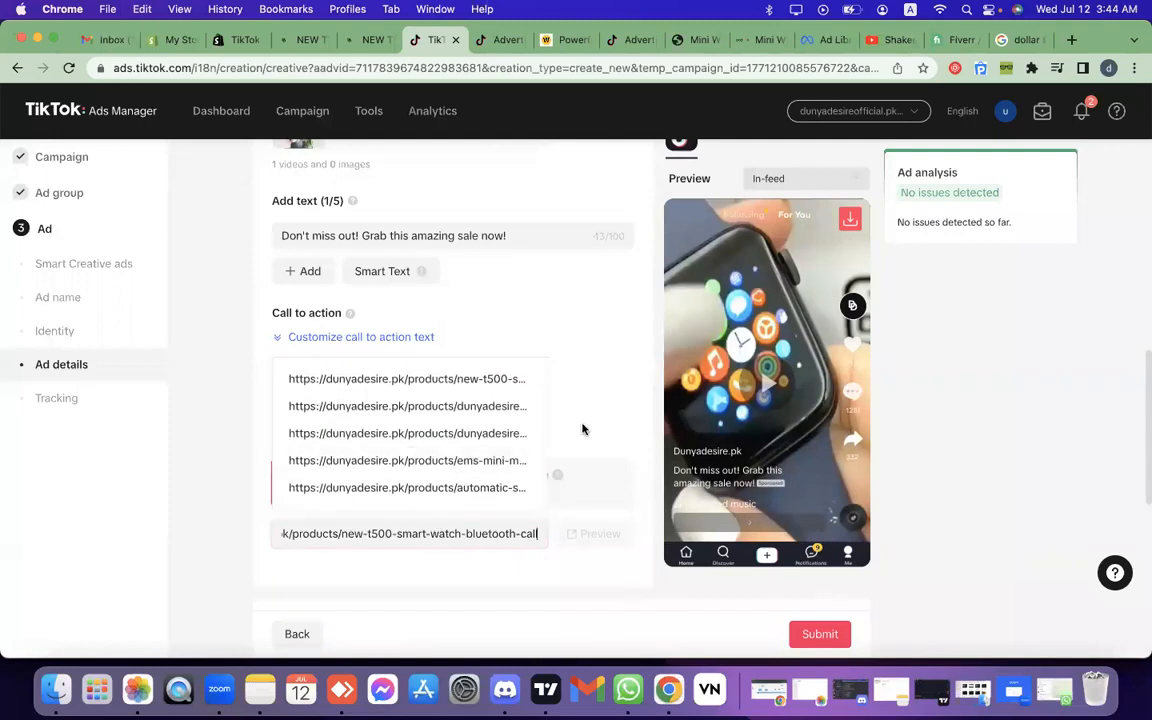
Step: Preview the ad's destination URL to check the landing page, and close the preview page
{"action": "left_click", "coordinate": [592, 551]}
{"action": "left_click", "coordinate": [594, 540]}
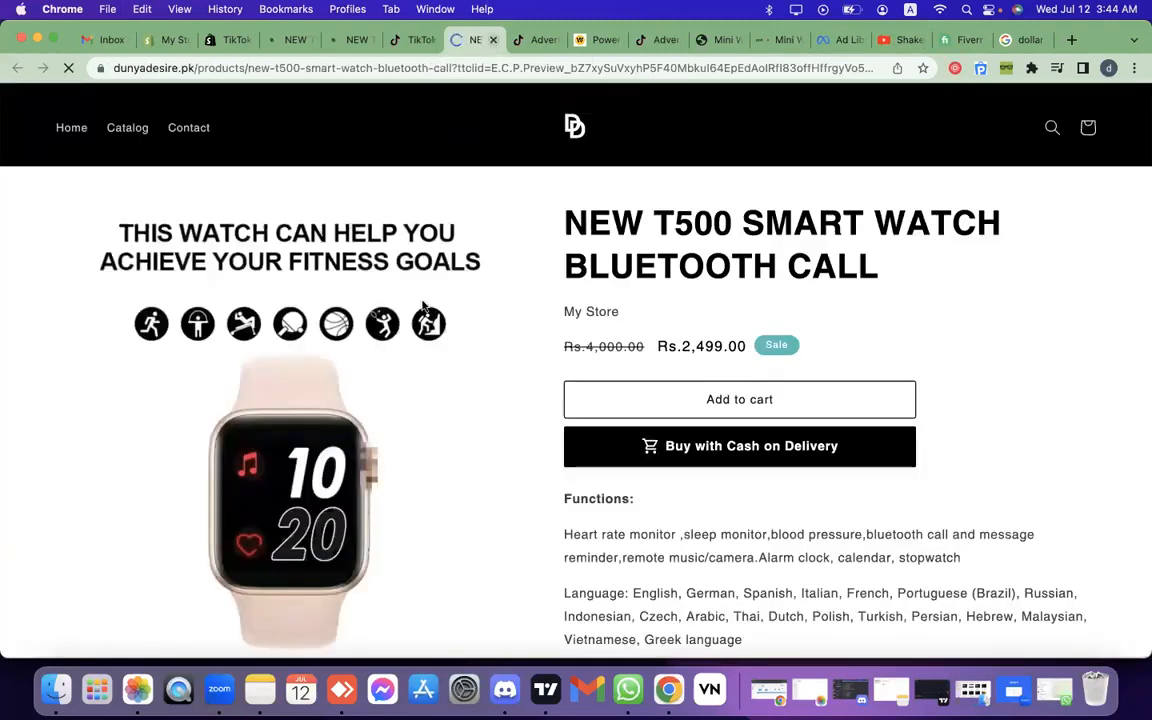
{"action": "key", "text": "super+w"}
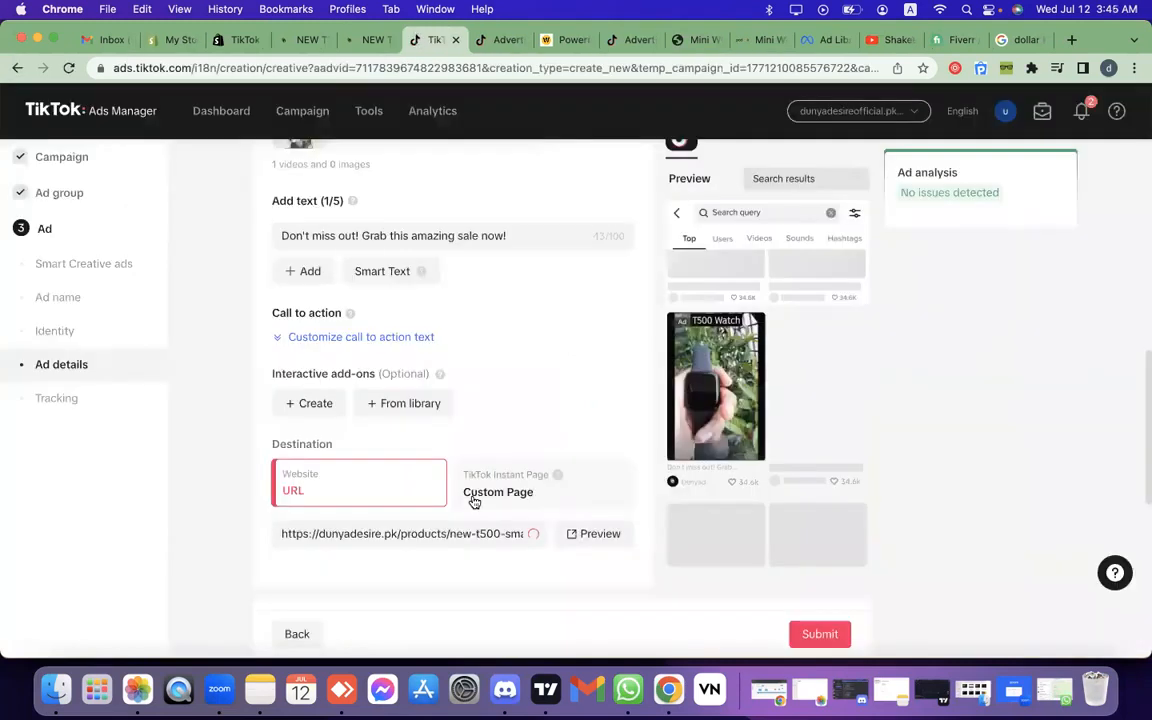
Step: Review the ad's optional tracking settings, including the app events list, and return to the start of the ad form
{"action": "scroll", "coordinate": [473, 511], "scroll_direction": "down", "scroll_amount": 3}
{"action": "scroll", "coordinate": [472, 509], "scroll_direction": "down", "scroll_amount": 5}
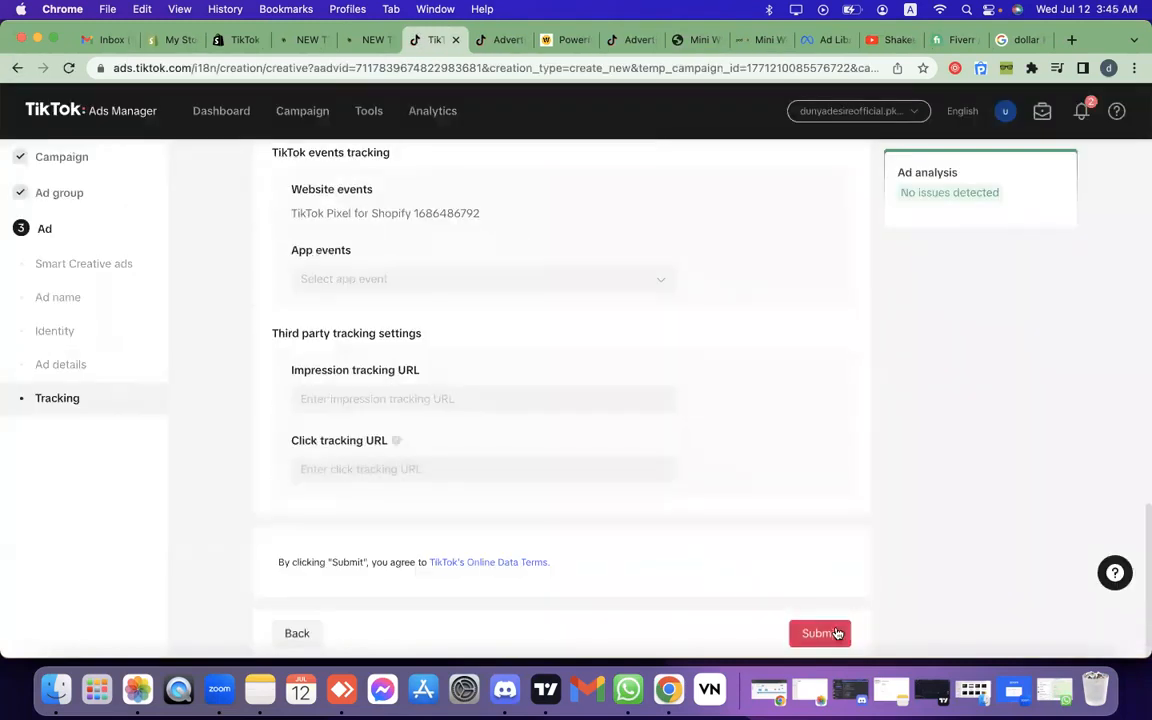
{"action": "left_click", "coordinate": [504, 280]}
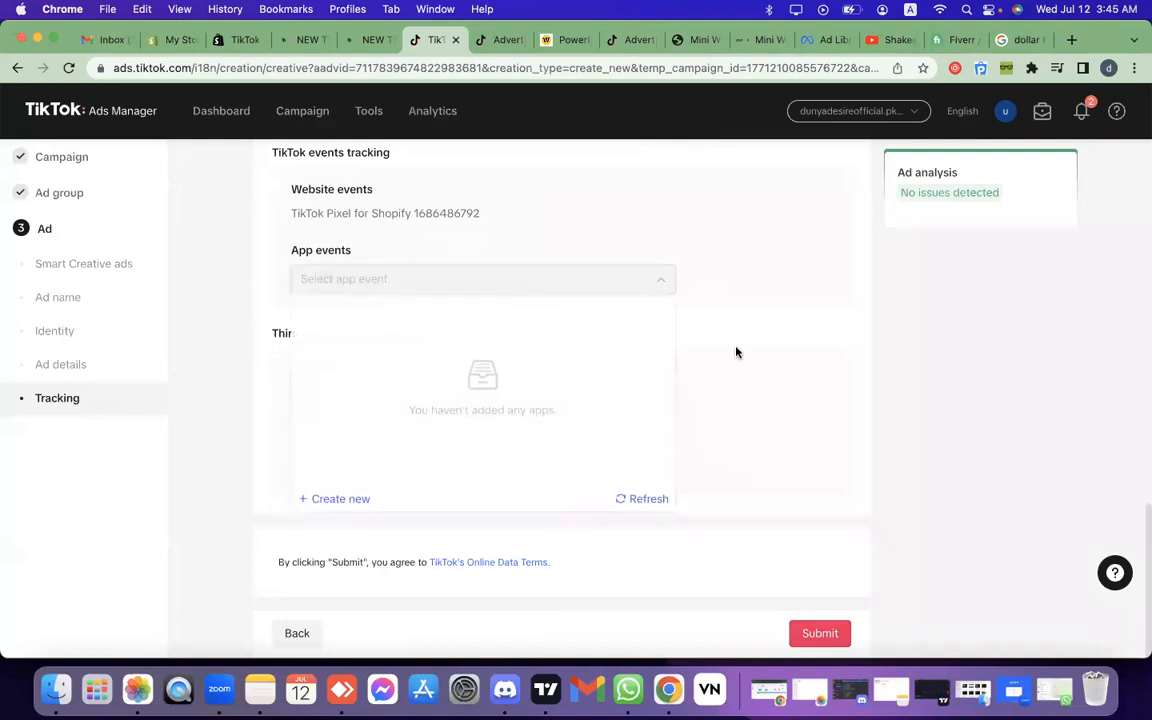
{"action": "scroll", "coordinate": [736, 352], "scroll_direction": "up", "scroll_amount": 2}
{"action": "scroll", "coordinate": [736, 352], "scroll_direction": "up", "scroll_amount": 2}
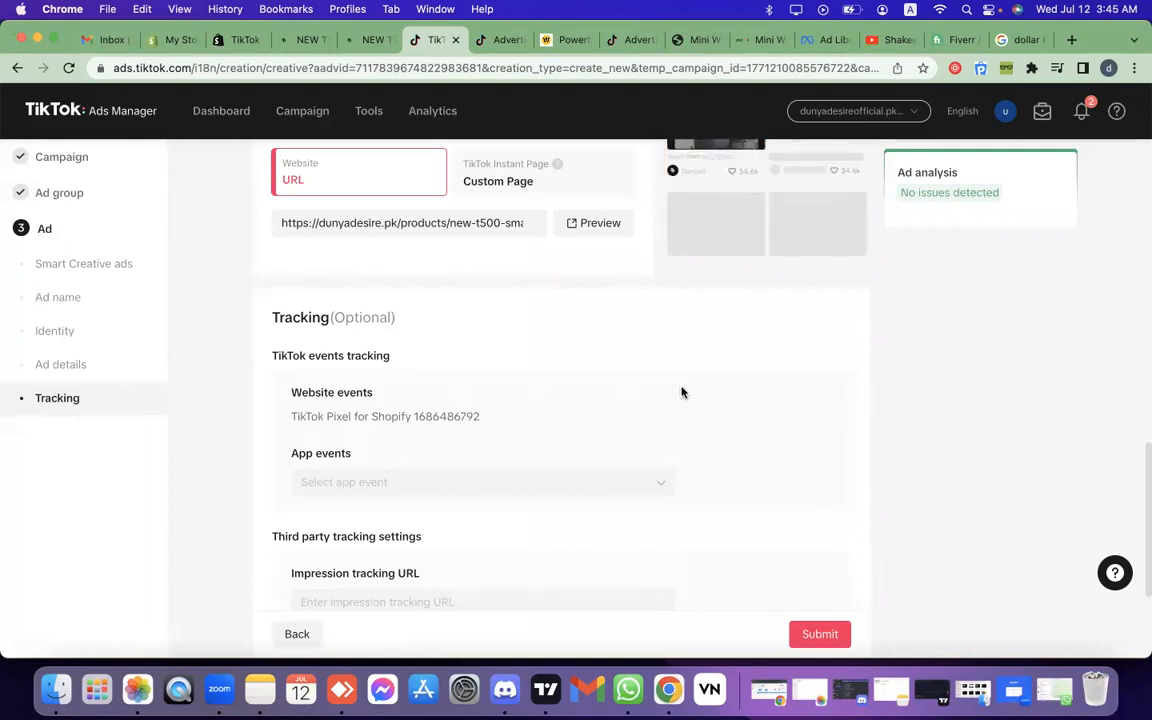
{"action": "scroll", "coordinate": [681, 391], "scroll_direction": "up", "scroll_amount": 10}
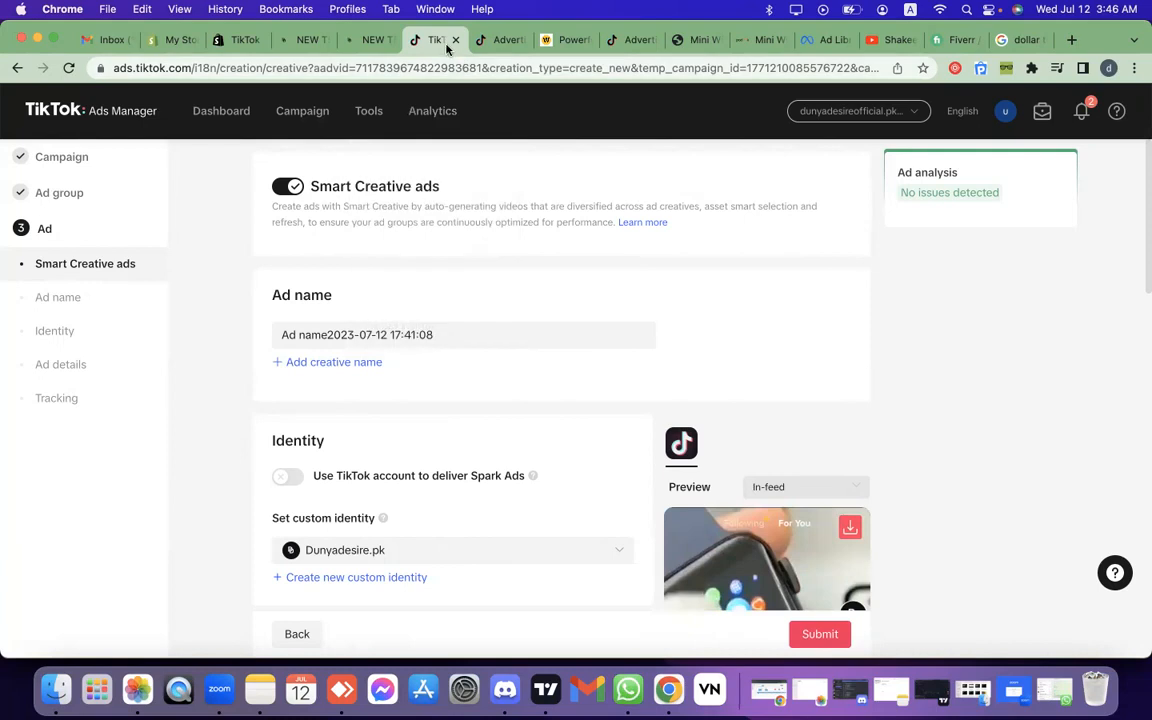
Step: Switch to the storefront and view the Hot selling products on its home page
{"action": "left_click", "coordinate": [372, 40]}
{"action": "left_click", "coordinate": [420, 45]}
{"action": "left_click", "coordinate": [368, 41]}
{"action": "key", "text": "super+r"}
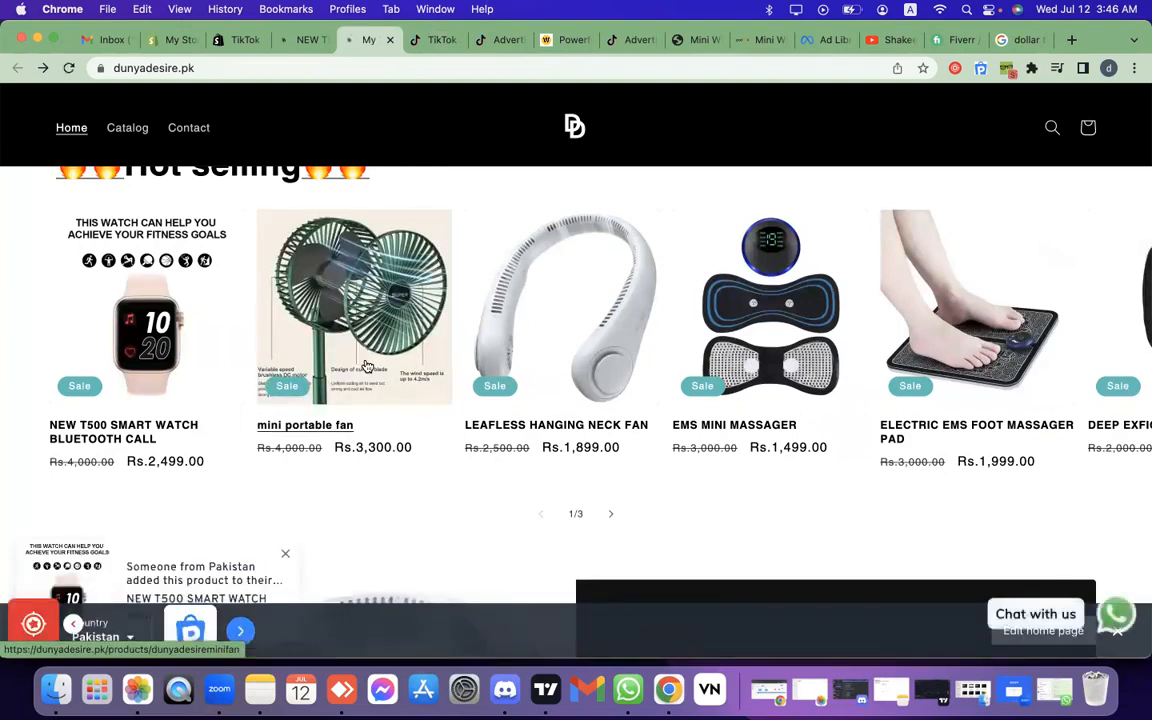
Step: Switch to the Shopify admin, decline the incoming WhatsApp call, and open the Analytics dashboard after viewing the products list
{"action": "left_click", "coordinate": [160, 40]}
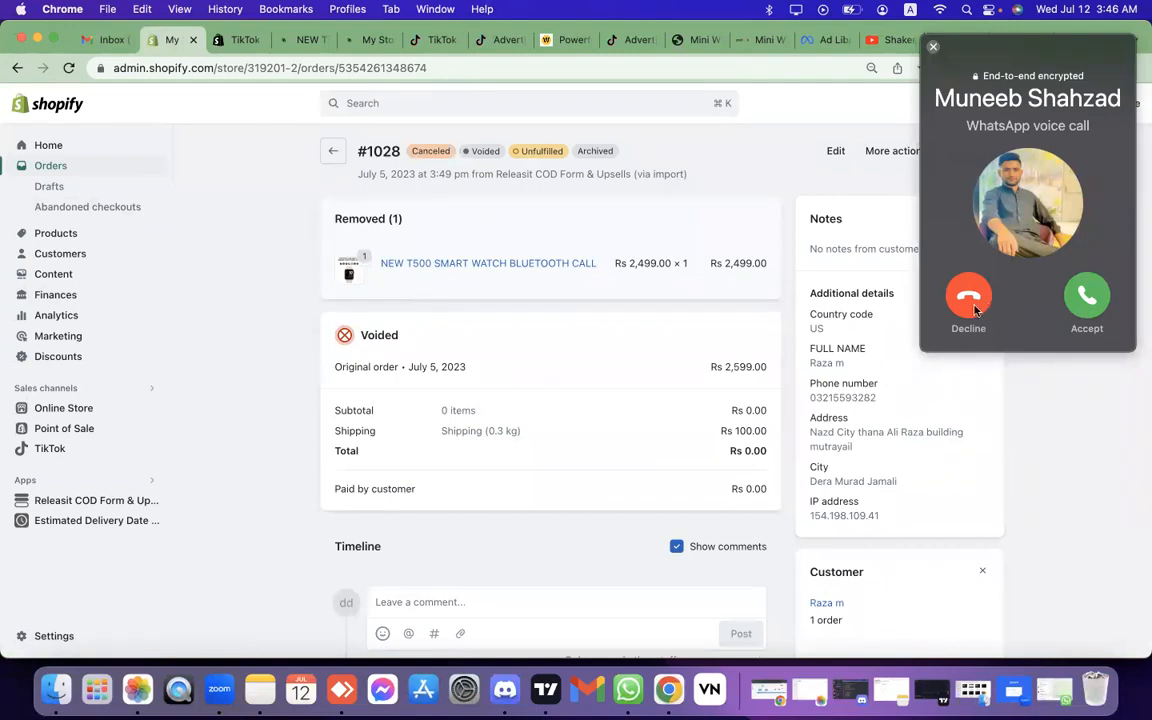
{"action": "left_click", "coordinate": [987, 304]}
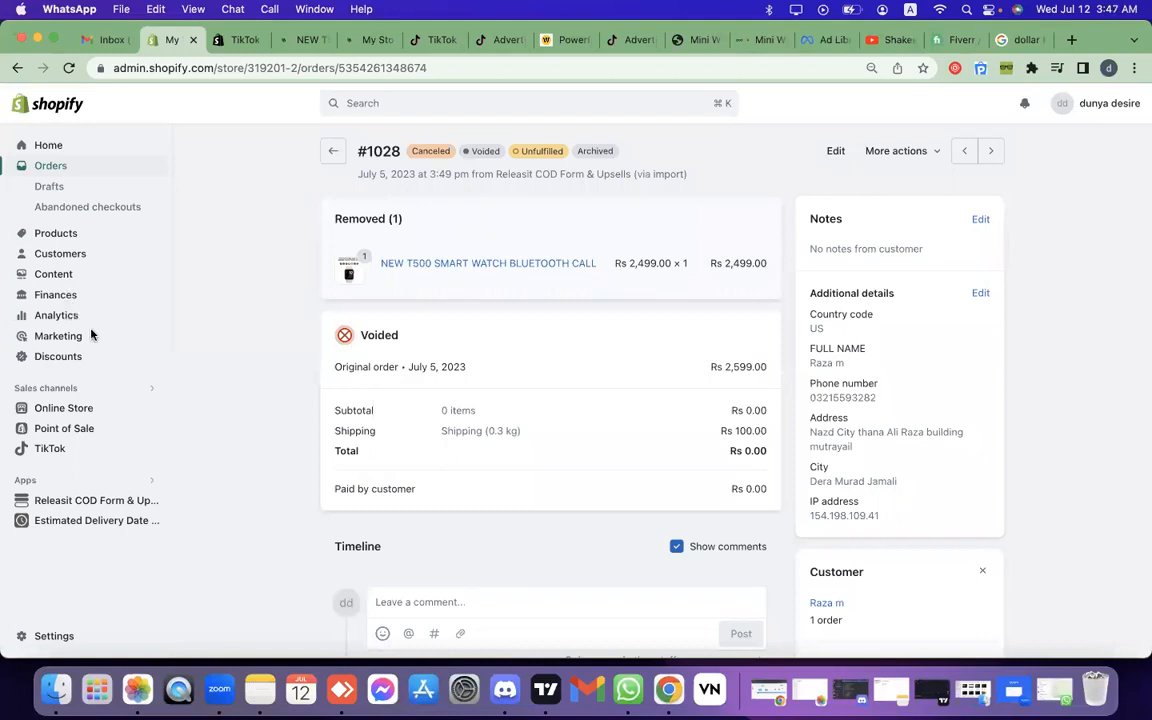
{"action": "left_click", "coordinate": [94, 263]}
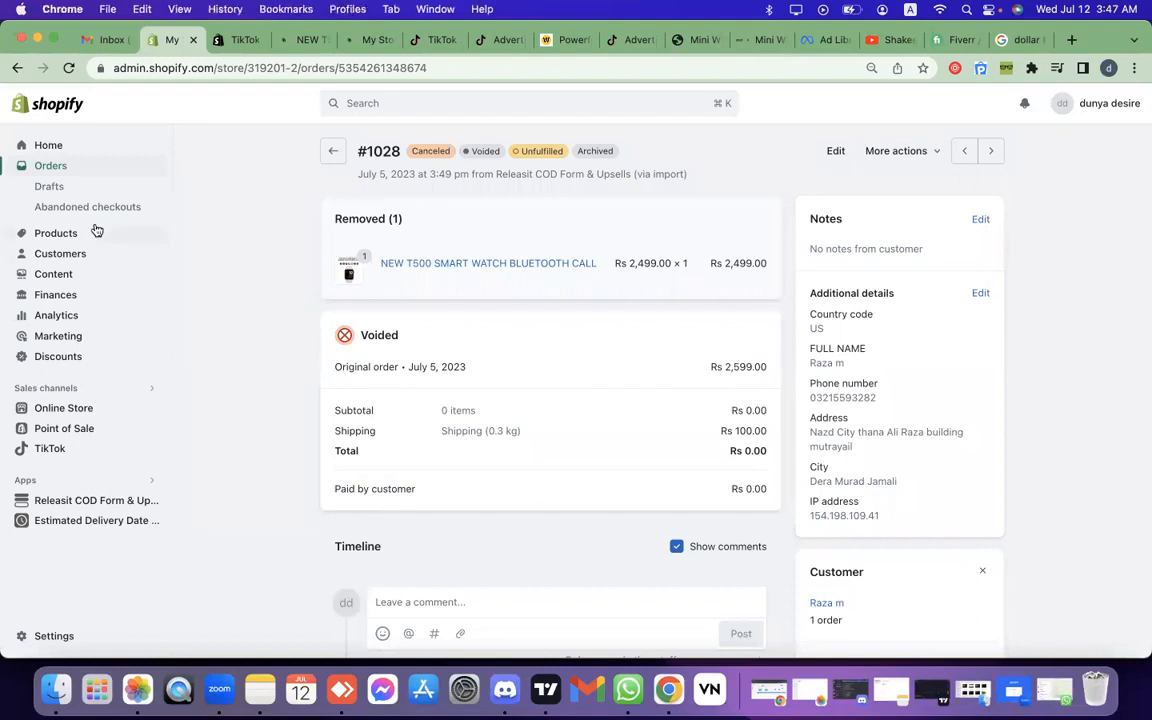
{"action": "left_click", "coordinate": [94, 233]}
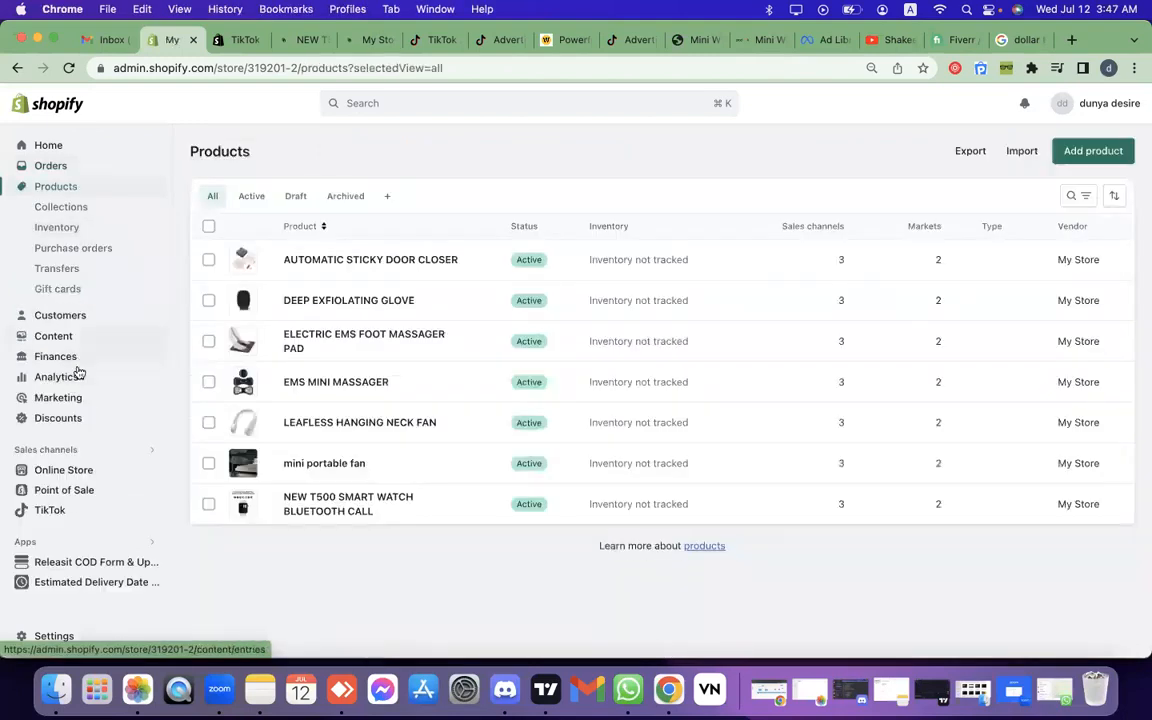
{"action": "left_click", "coordinate": [63, 377]}
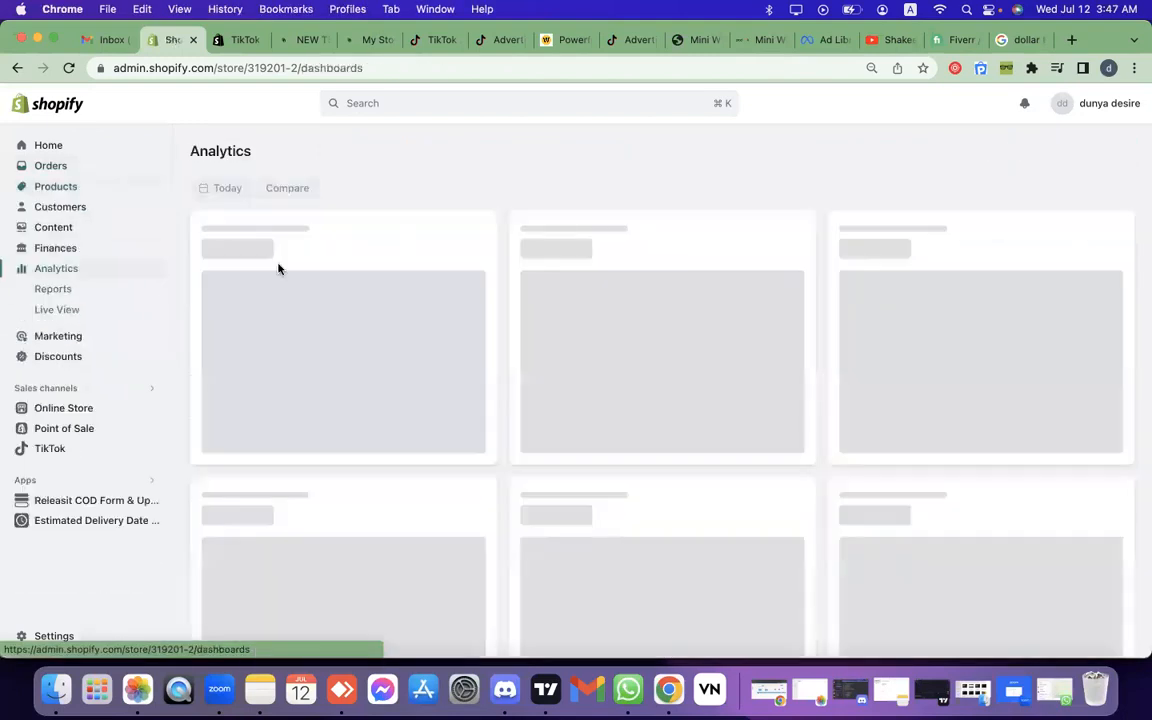